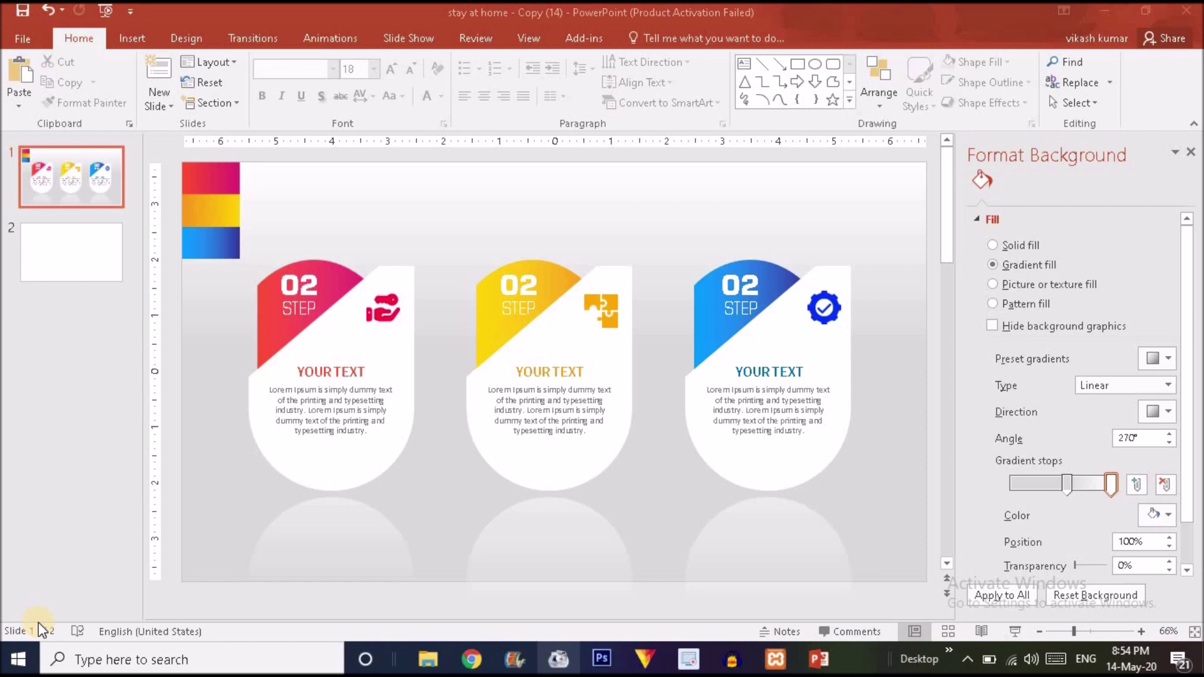
Select the first red step card on slide 1 so its Format Shape pane opens
left_click(382, 222)
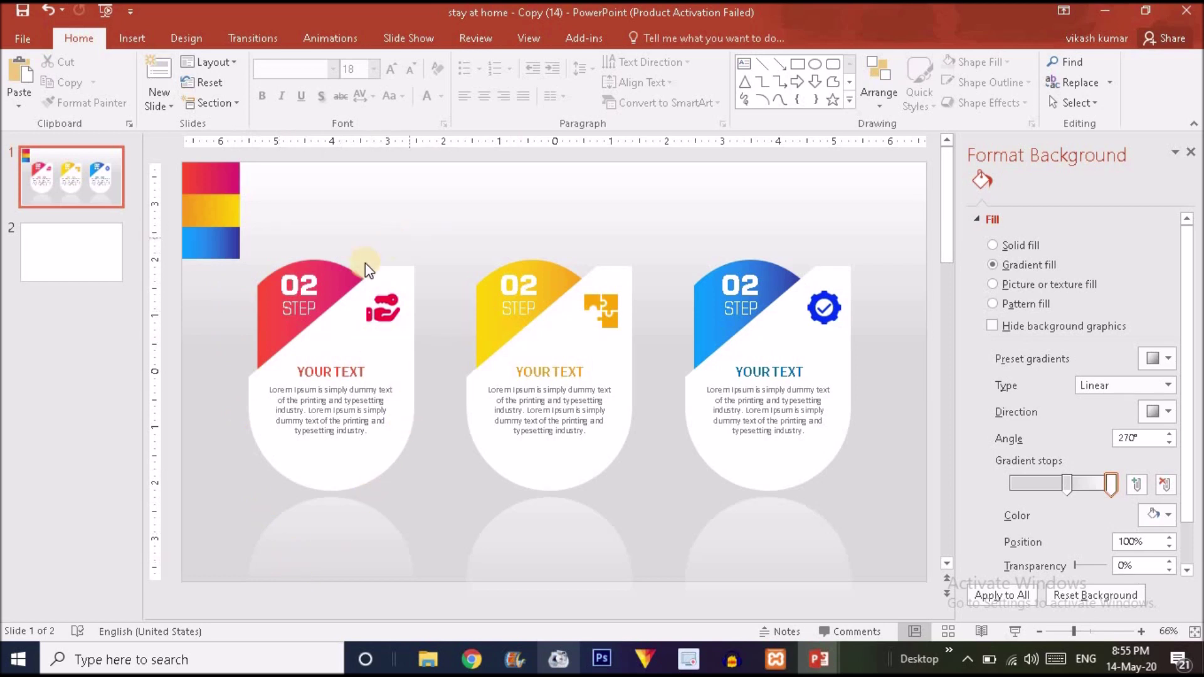
left_click(347, 321)
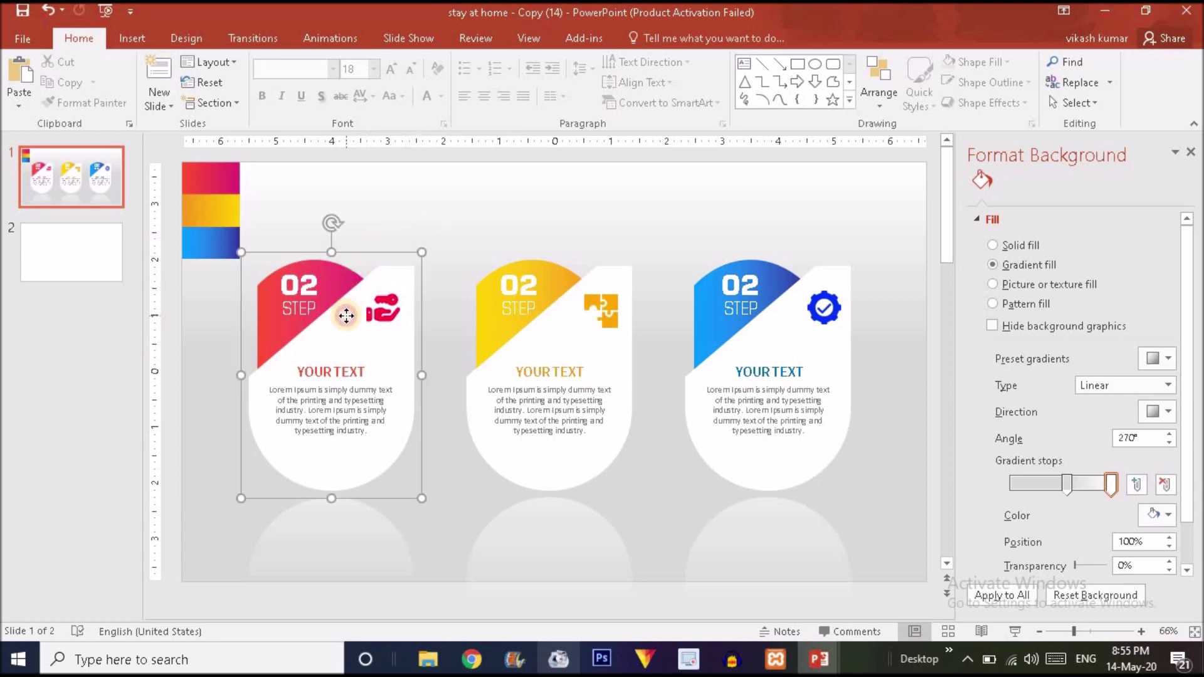
Ungroup the first step card into its separate pieces
right_click(419, 329)
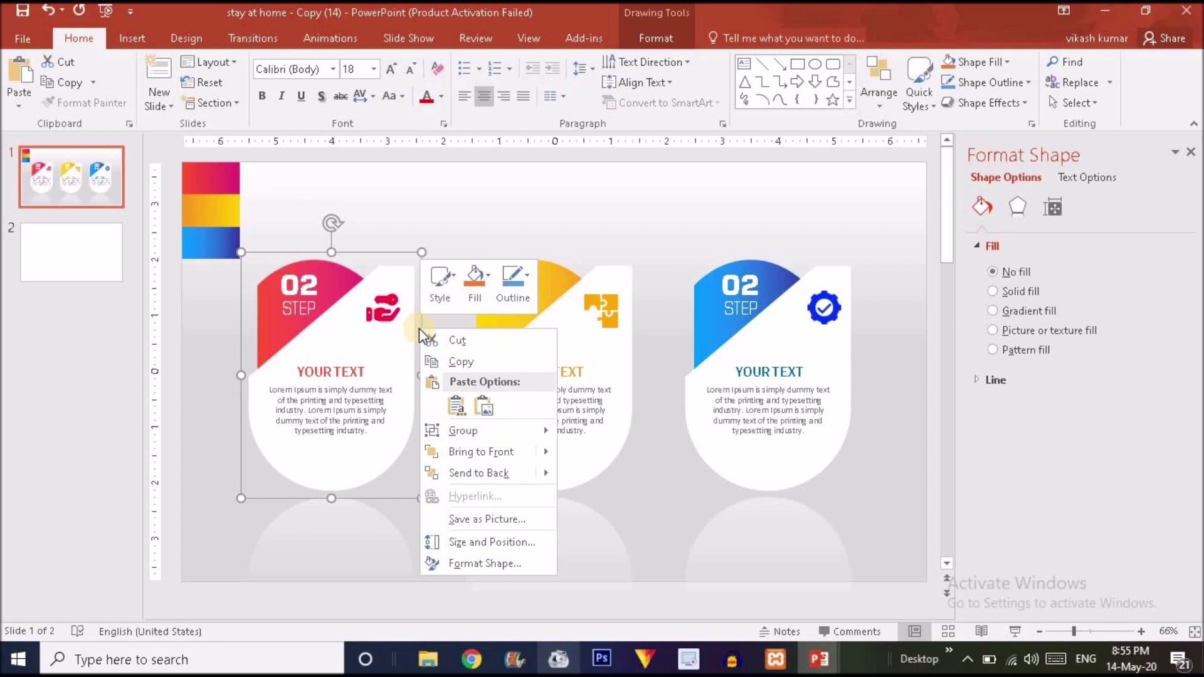
mouse_move(507, 433)
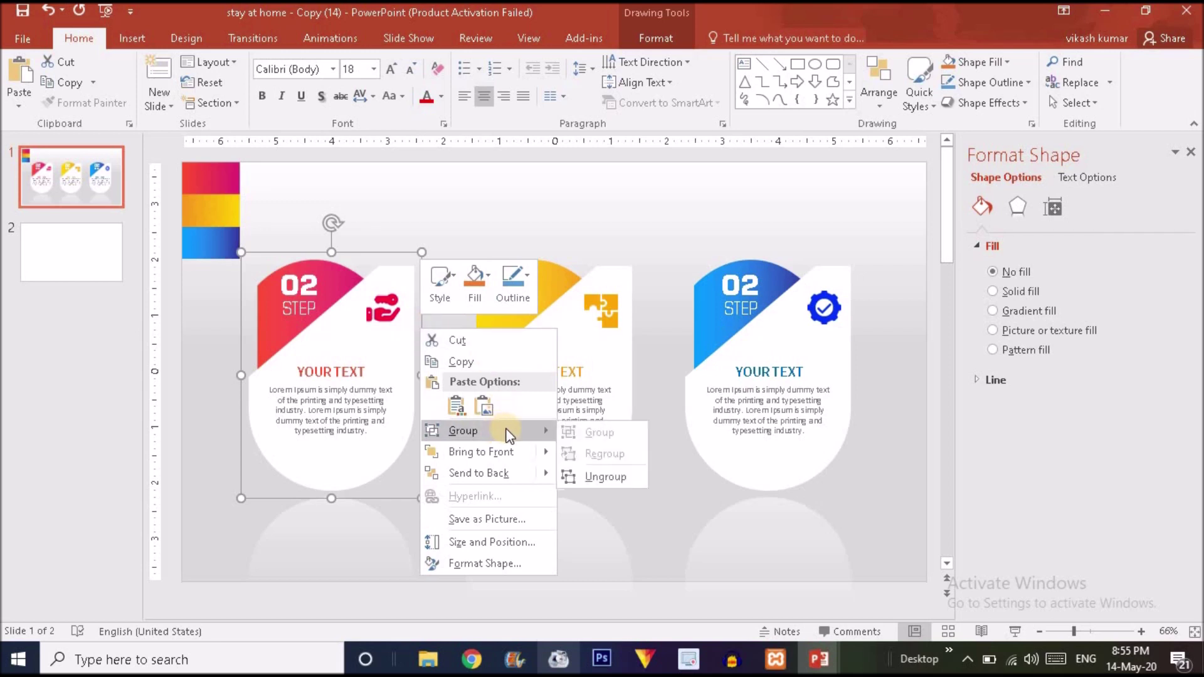
left_click(632, 476)
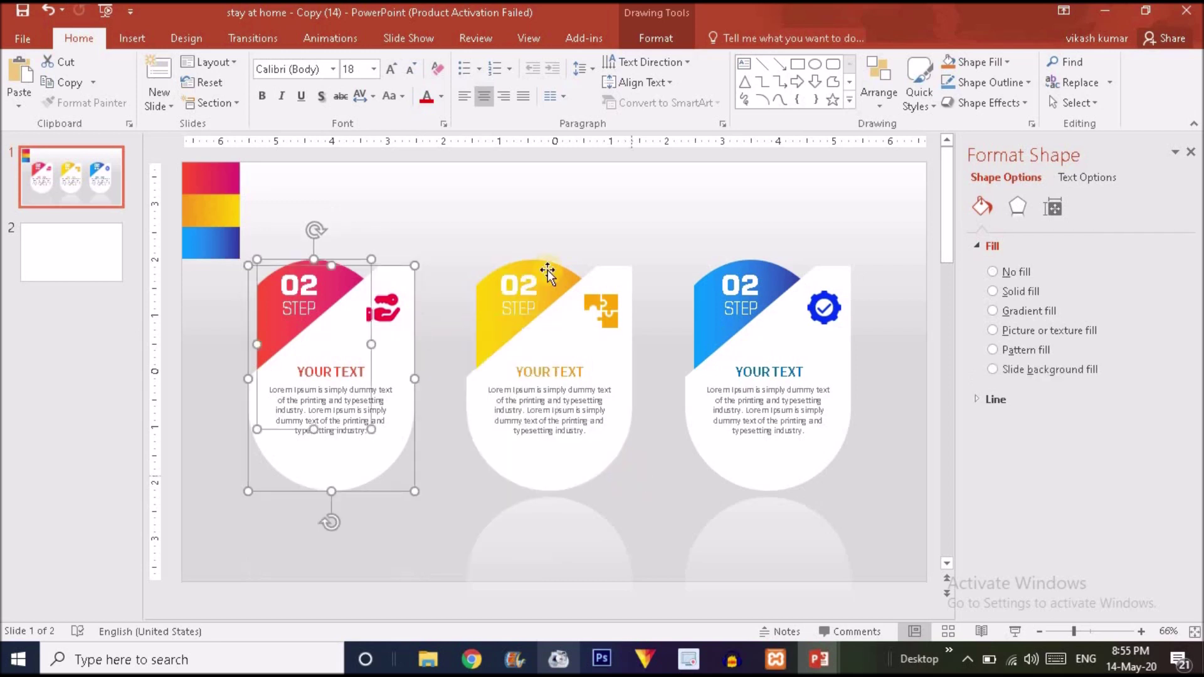
left_click(556, 213)
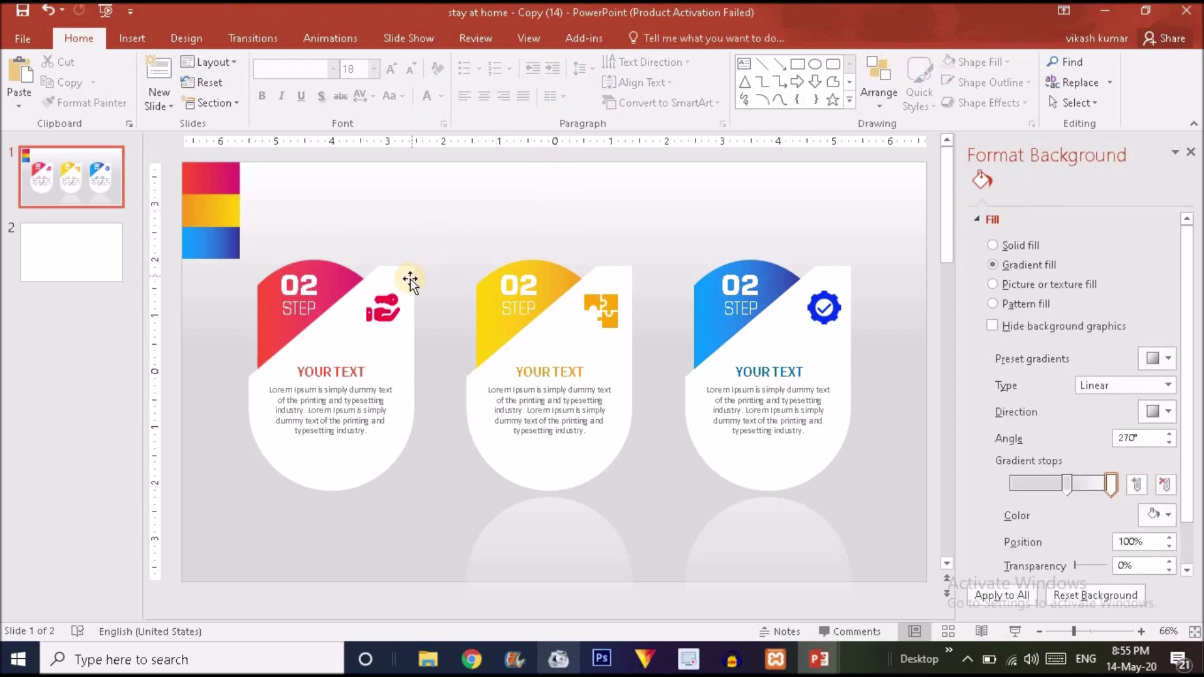
Pull the white shape and pink accent apart, then undo the moves to restore the card
left_click_drag(403, 355, 446, 416)
left_click_drag(336, 276, 273, 300)
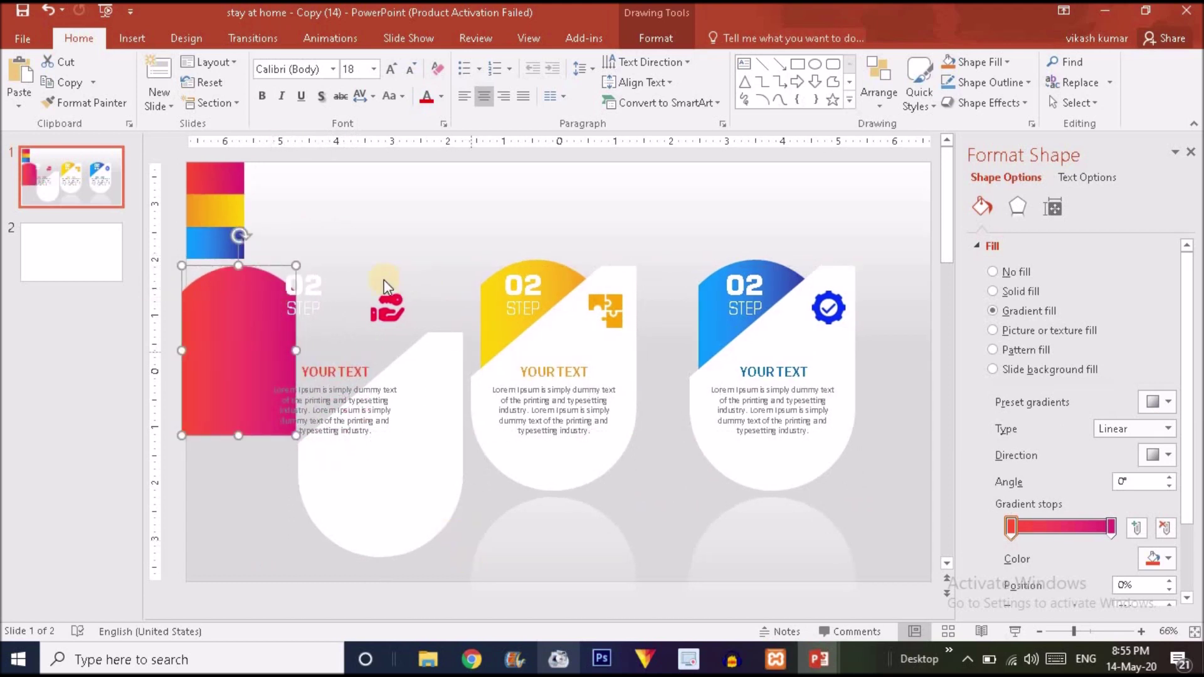
left_click_drag(410, 426, 433, 453)
left_click_drag(251, 338, 402, 433)
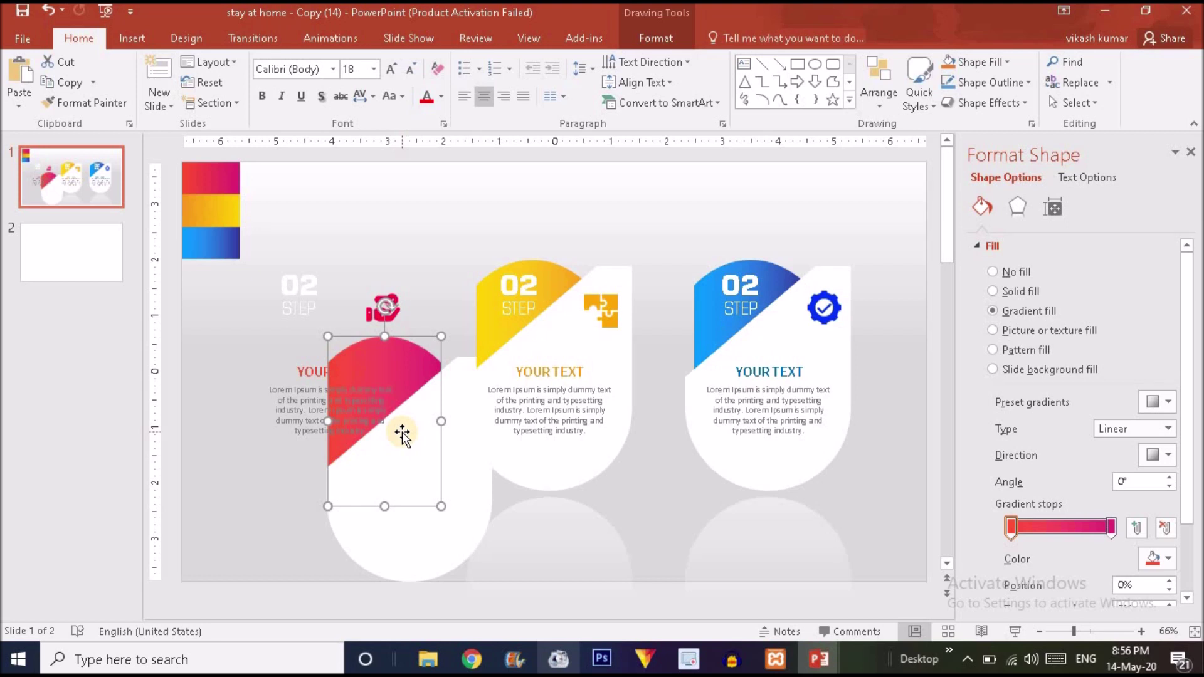
key("ctrl+z")
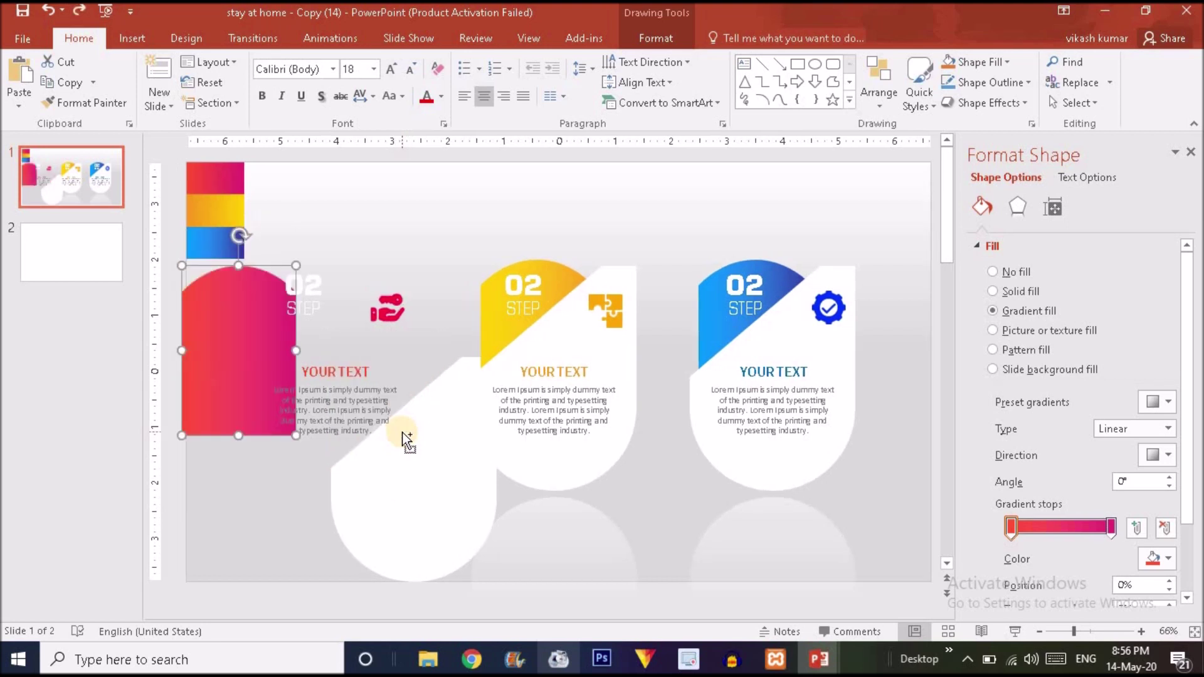
key("ctrl+z")
key("ctrl+z")
key("ctrl+z")
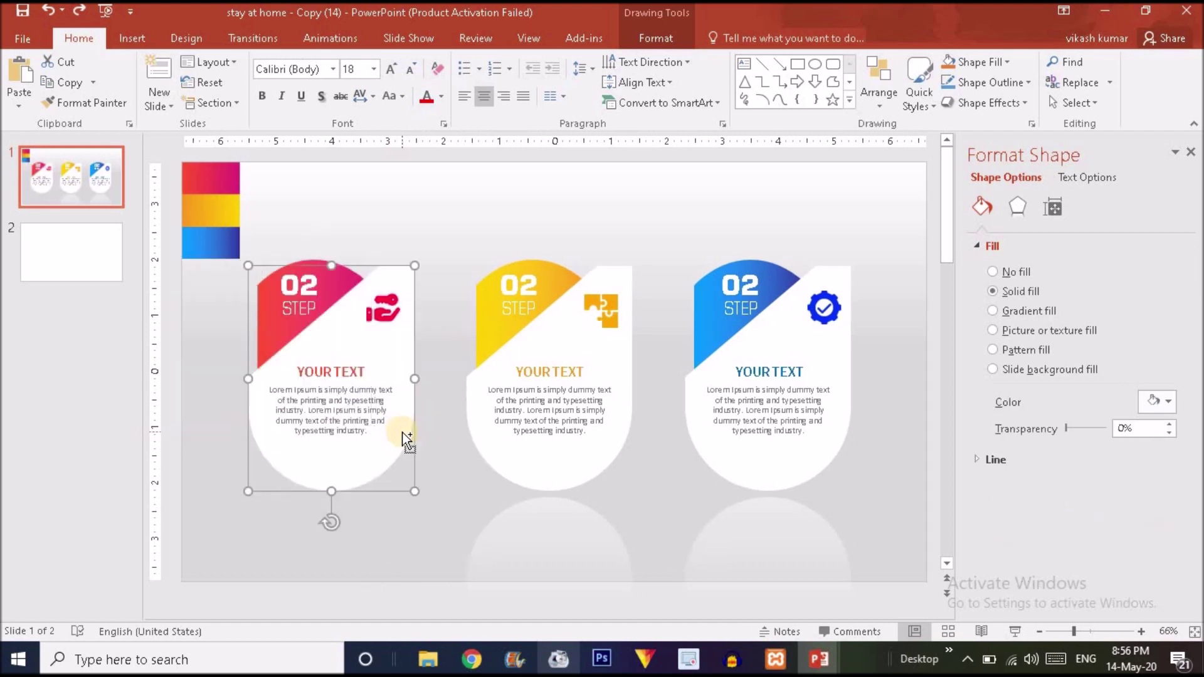
left_click(94, 236)
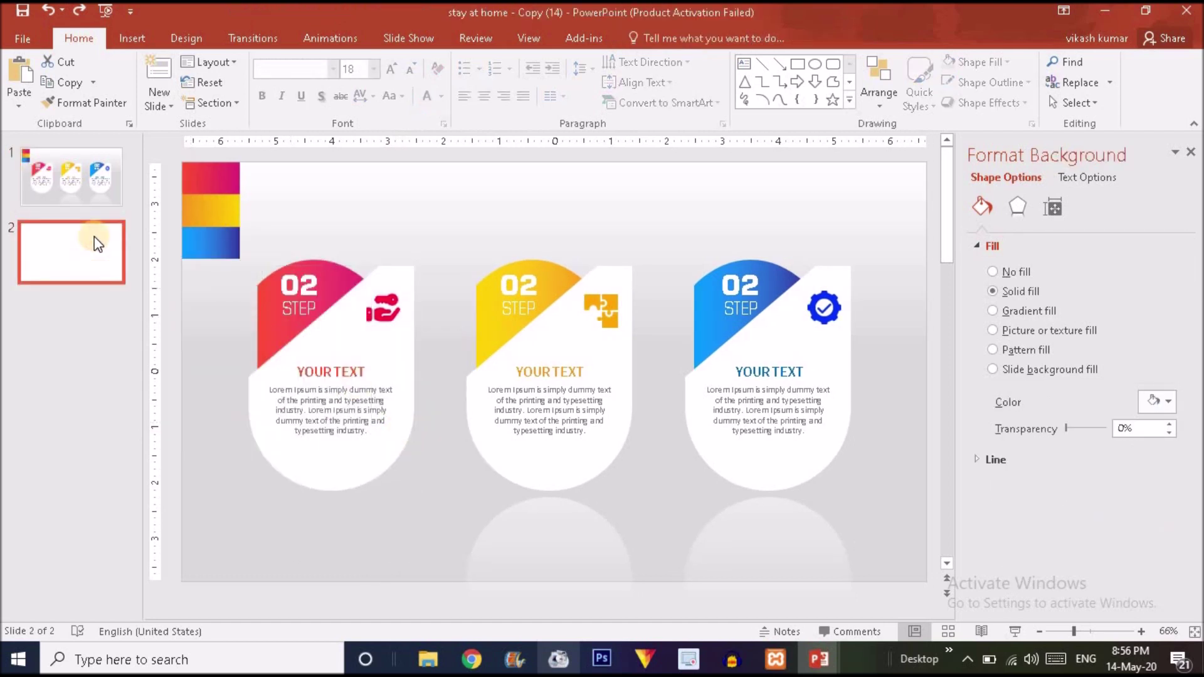
Go to slide 2, add and delete a stray blank slide, and bring up the Shapes gallery
left_click(97, 257)
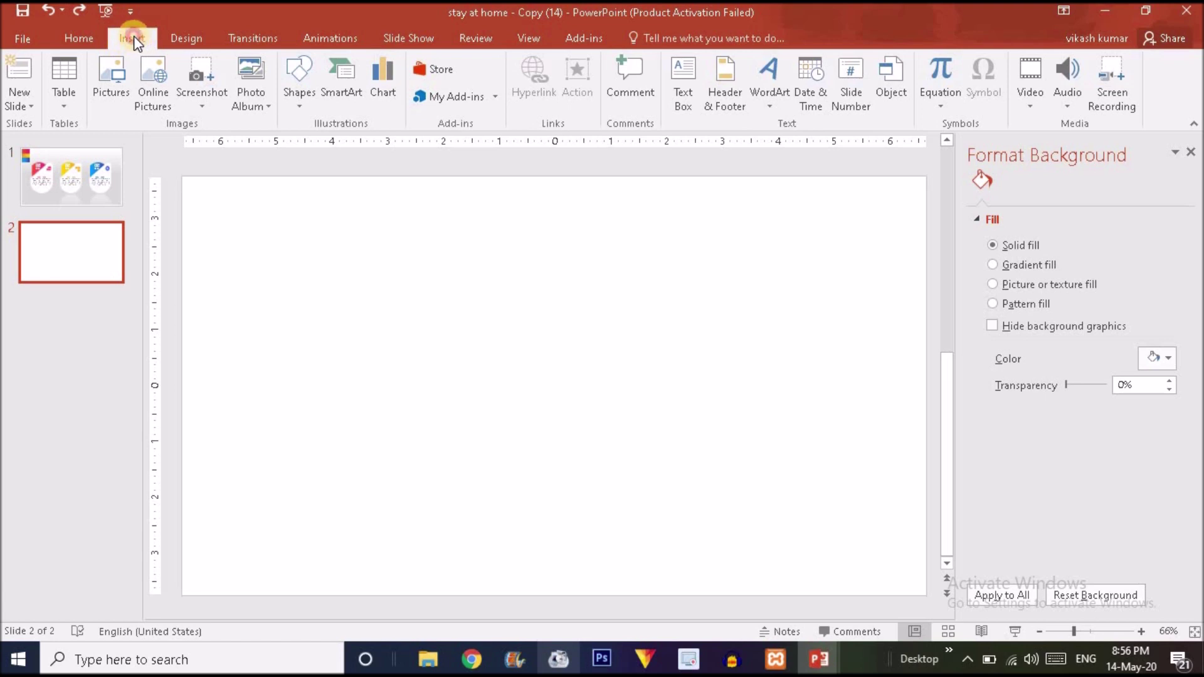
left_click(29, 105)
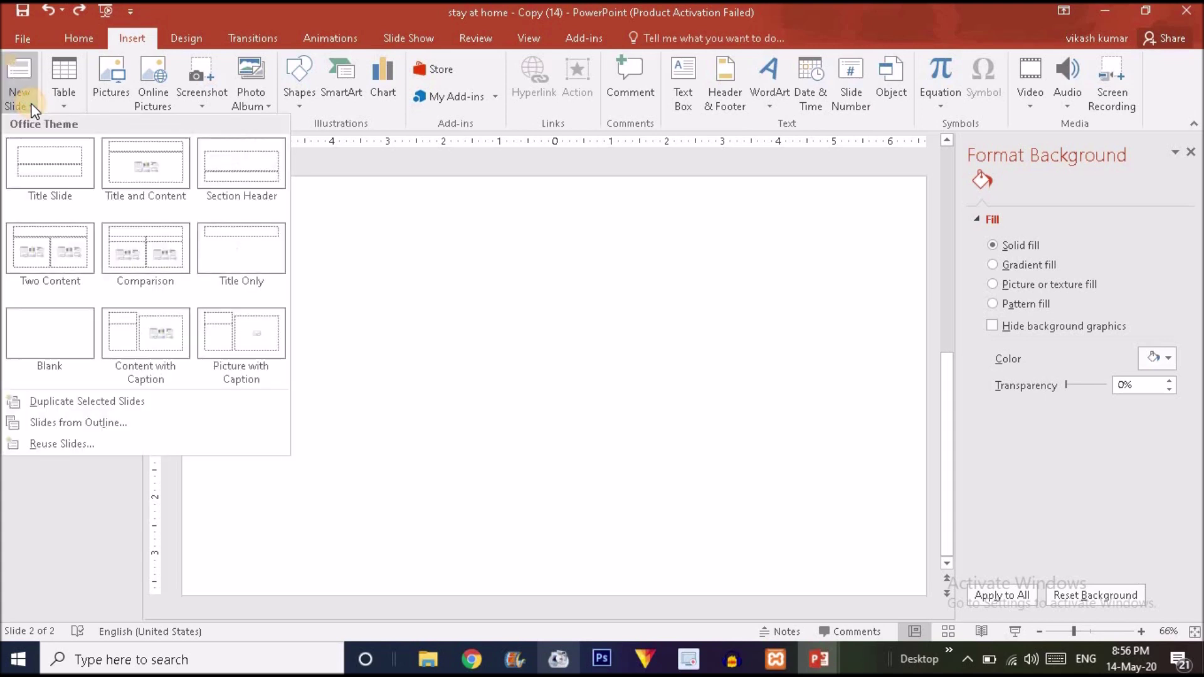
left_click(67, 353)
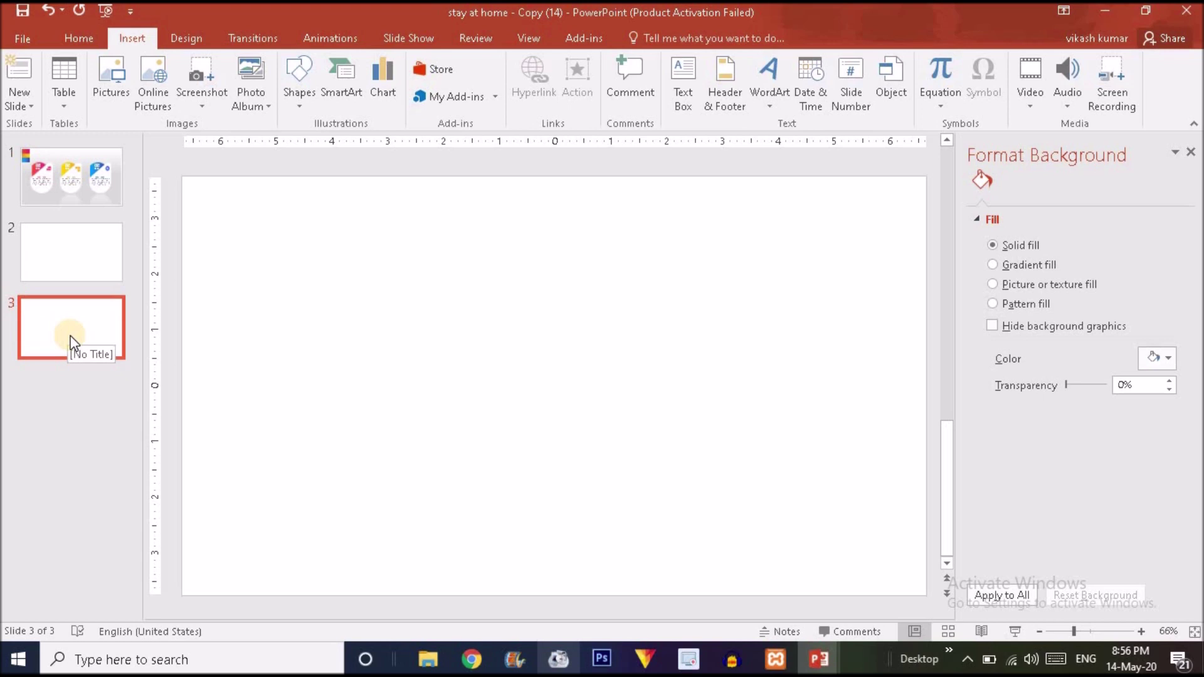
key("Delete")
left_click(76, 264)
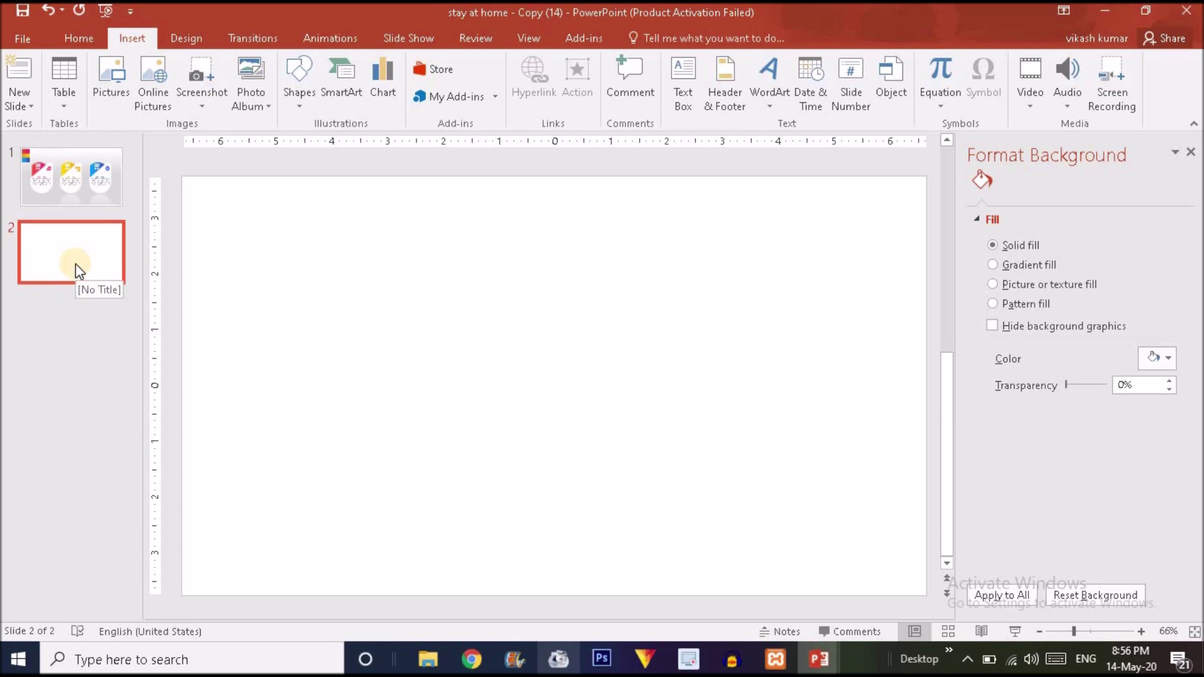
left_click(75, 263)
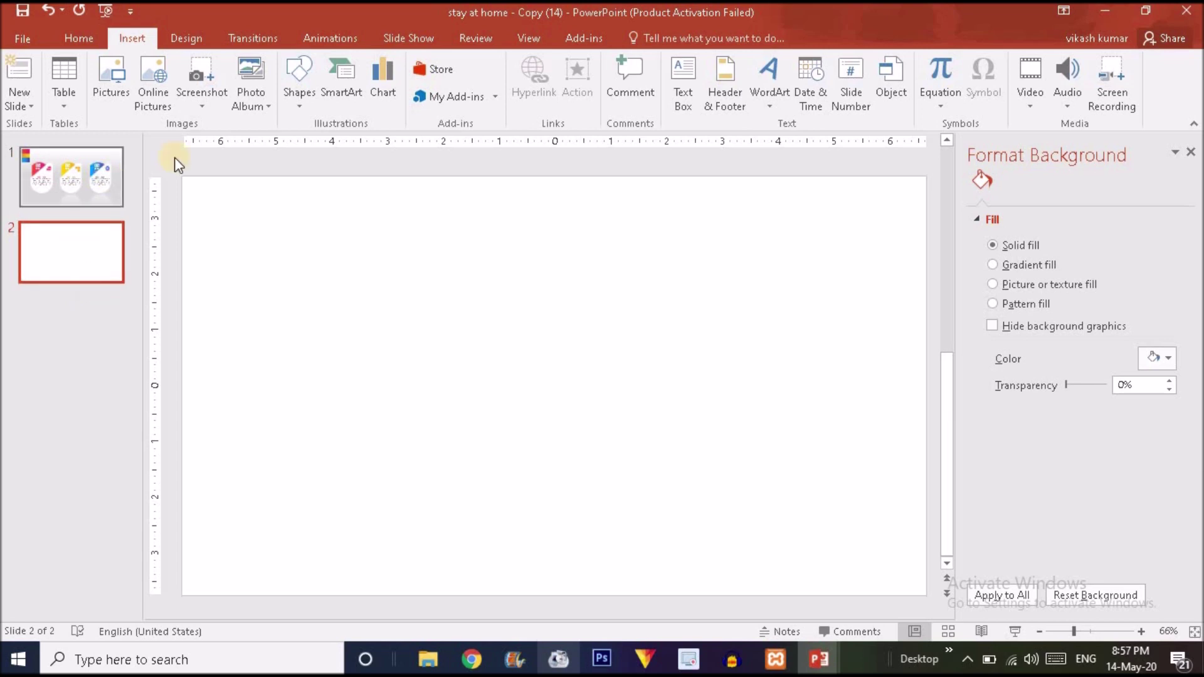
left_click(307, 103)
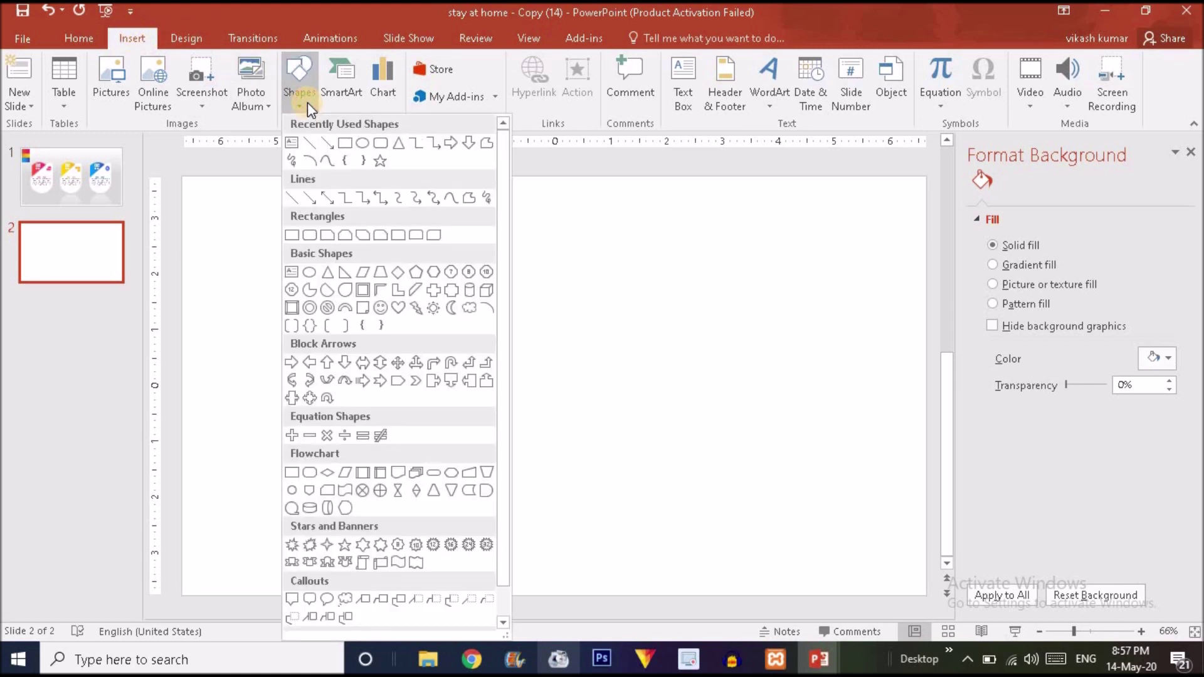
Draw a Round Same Side Corner Rectangle with fully rounded corners, no outline, flipped vertically
left_click(416, 237)
left_click_drag(398, 288, 619, 554)
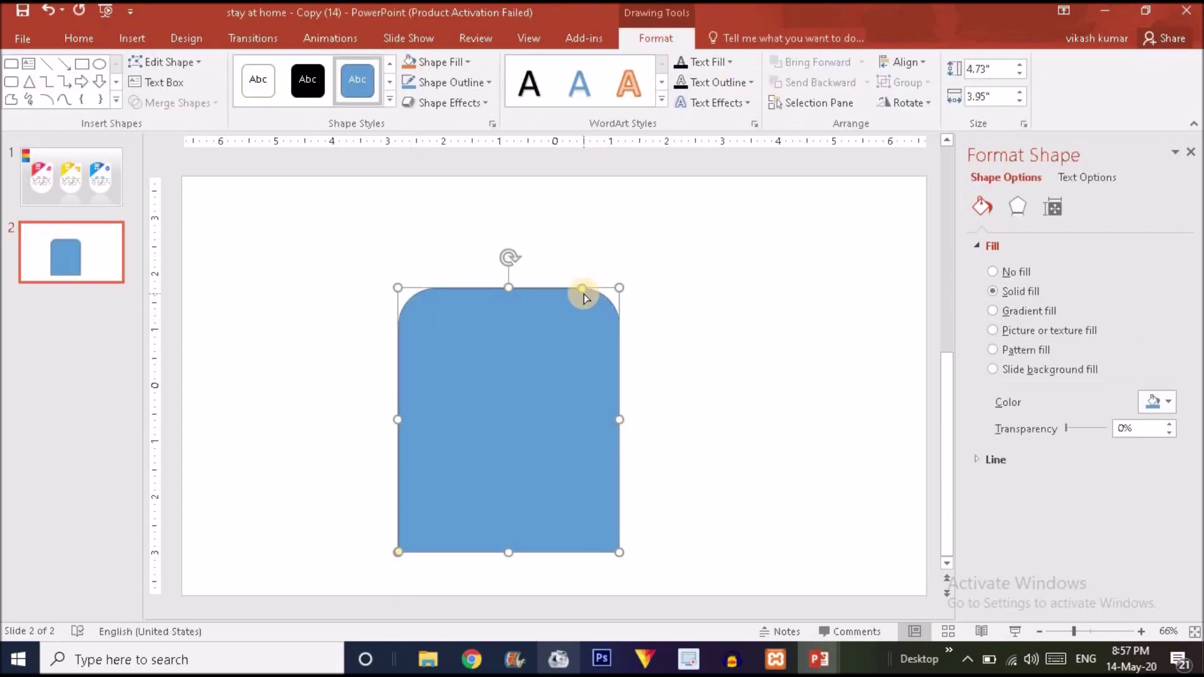
mouse_move(583, 290)
left_mouse_down()
mouse_move(505, 287)
mouse_move(597, 287)
mouse_move(577, 288)
left_mouse_up()
left_click_drag(577, 288, 509, 291)
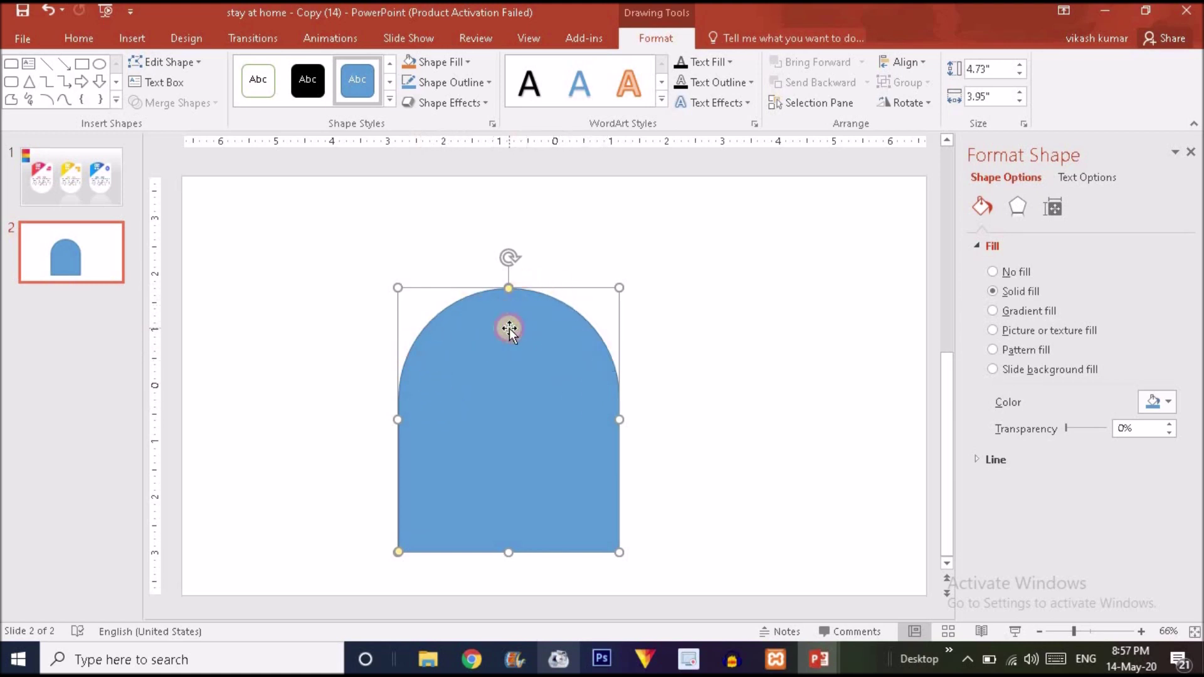
left_click(457, 83)
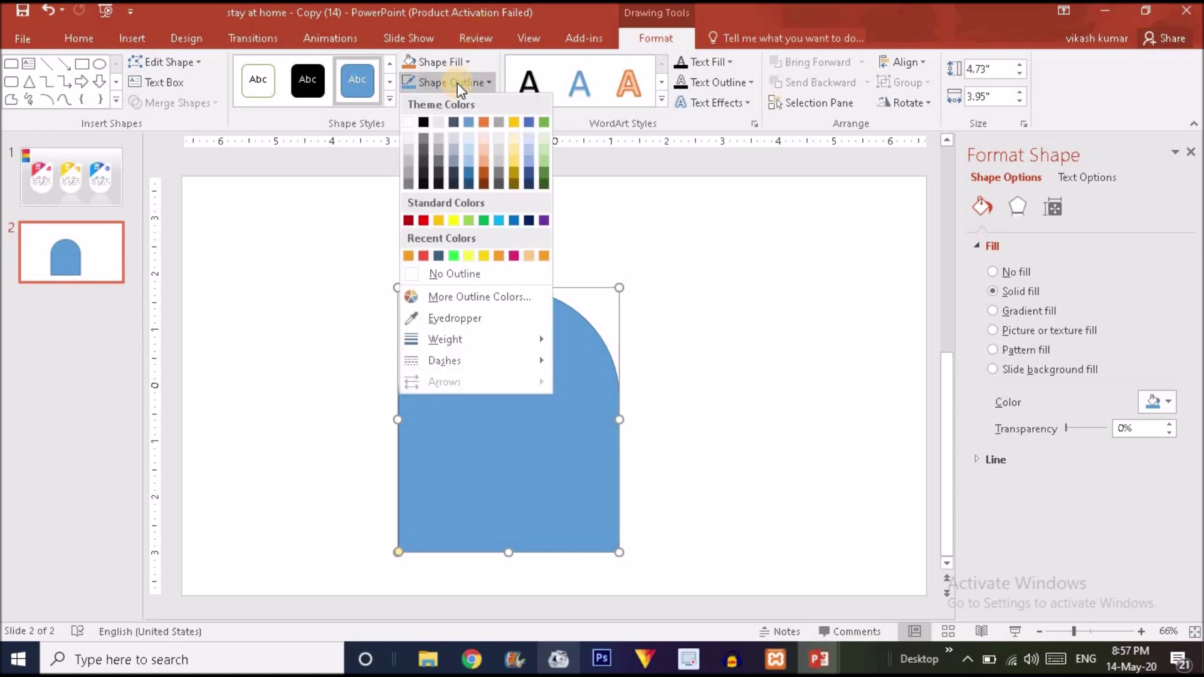
left_click(476, 274)
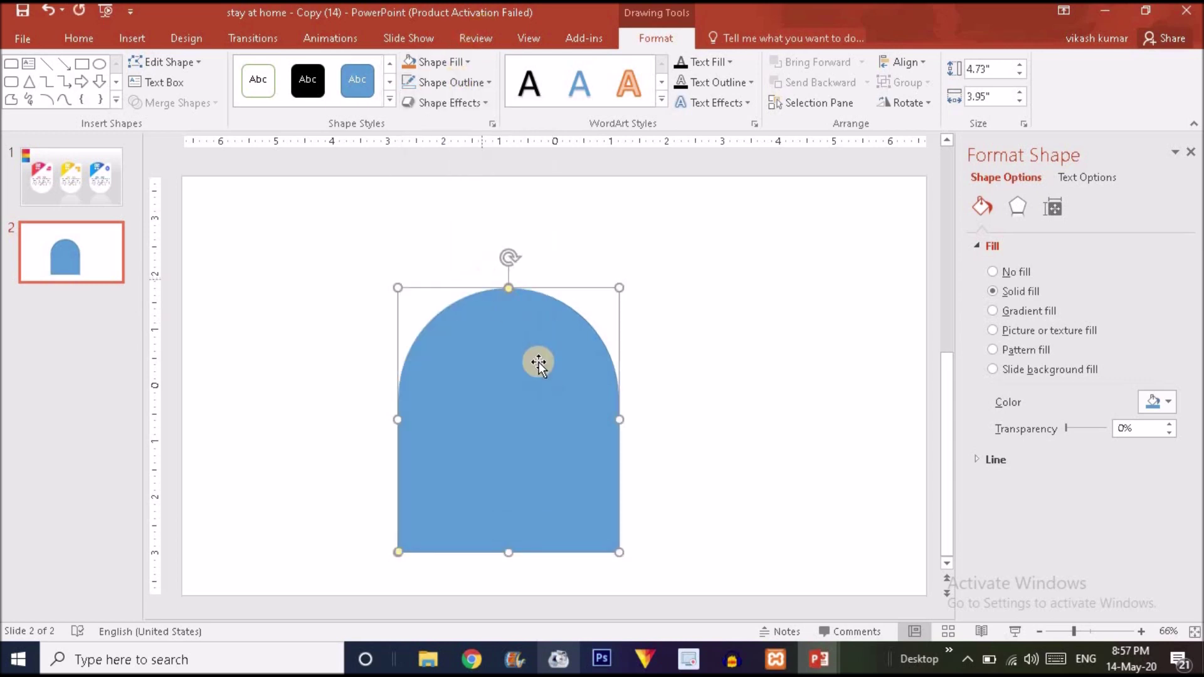
left_click(916, 107)
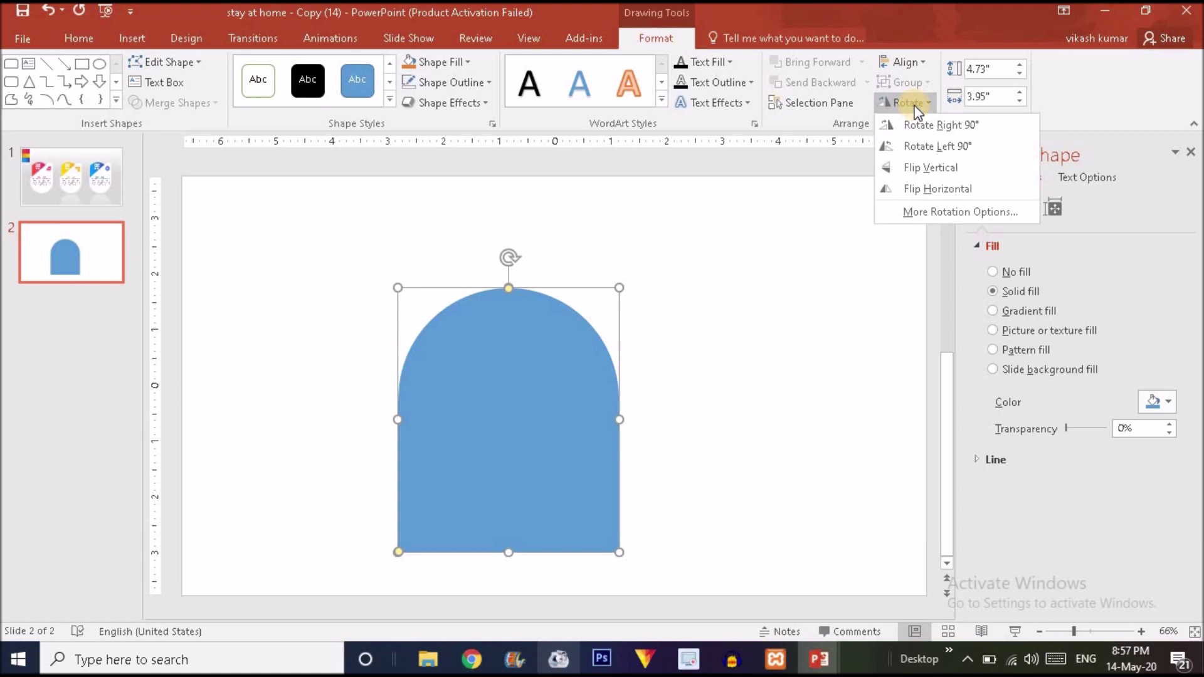
left_click(932, 167)
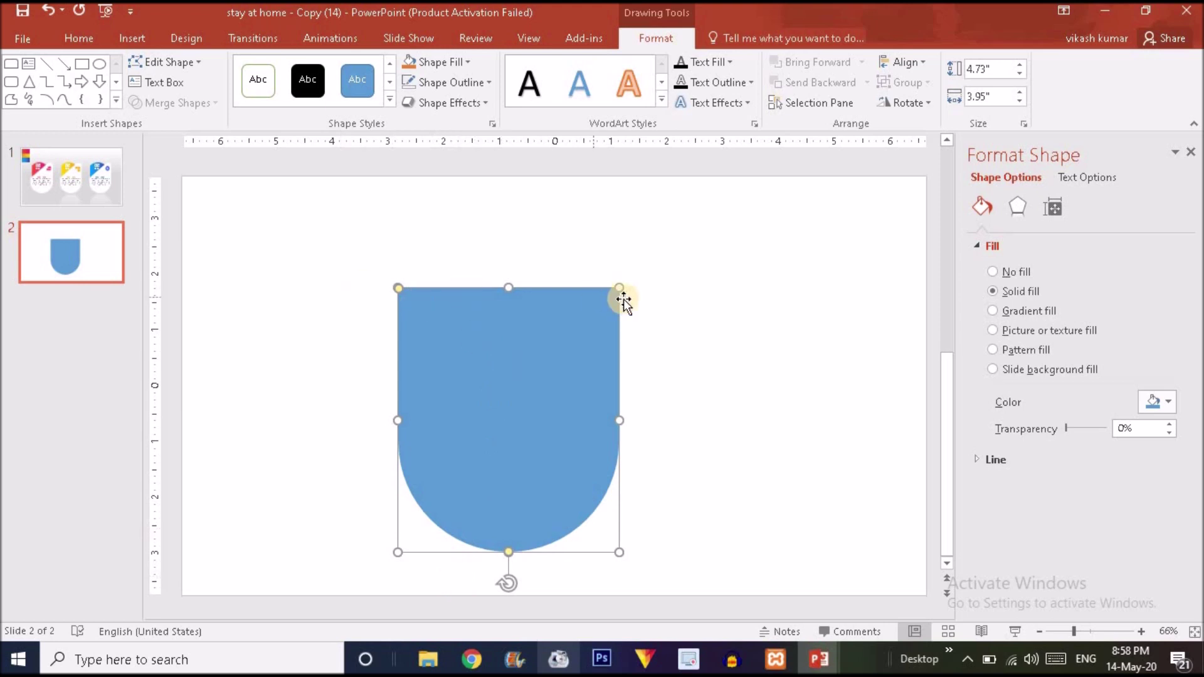
Resize the card to about 4.29" by 3.16" and move it toward the left
left_click_drag(528, 389, 514, 382)
left_click_drag(473, 336, 424, 334)
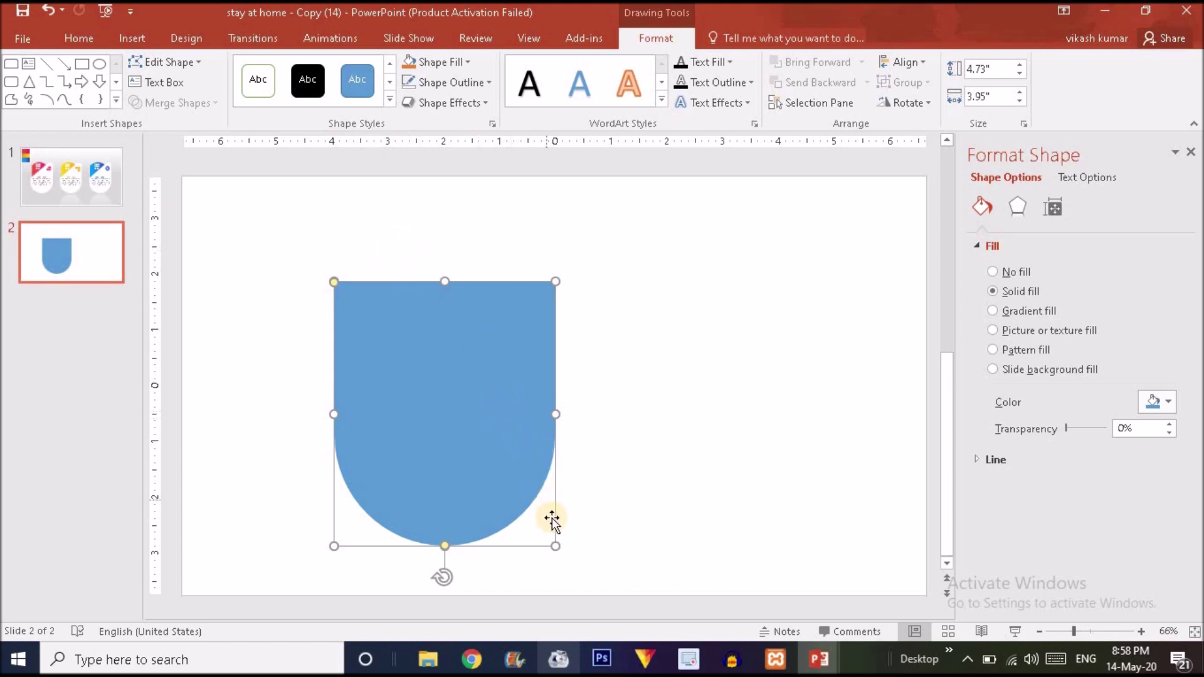
left_click_drag(559, 418, 512, 412)
left_click_drag(423, 282, 423, 306)
left_click_drag(334, 425, 335, 423)
left_click_drag(509, 547, 513, 540)
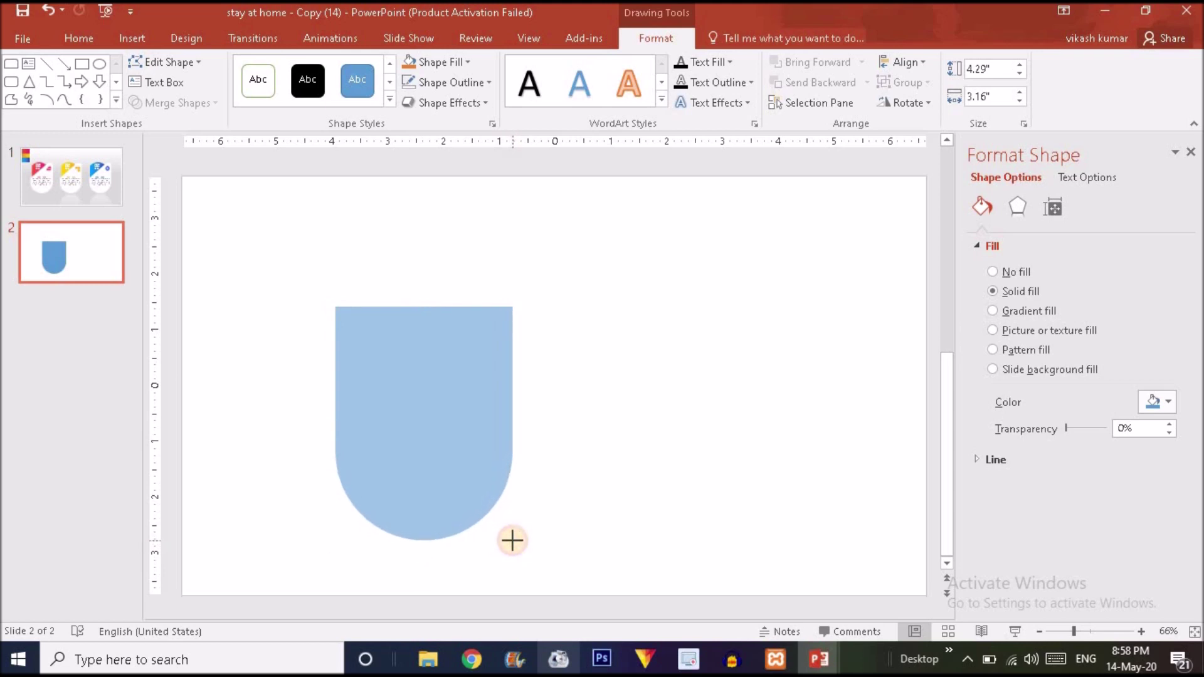
left_click_drag(462, 443, 369, 399)
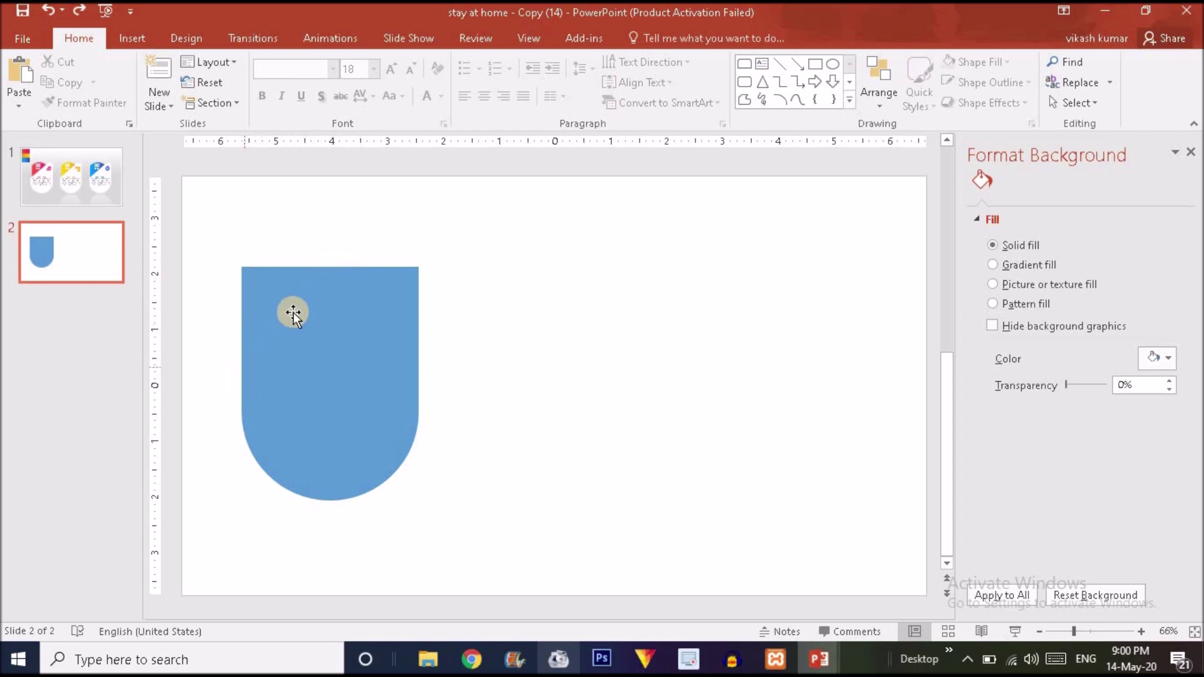
Draw a second rectangle beside the rounded card and remove its outline
left_click(100, 178)
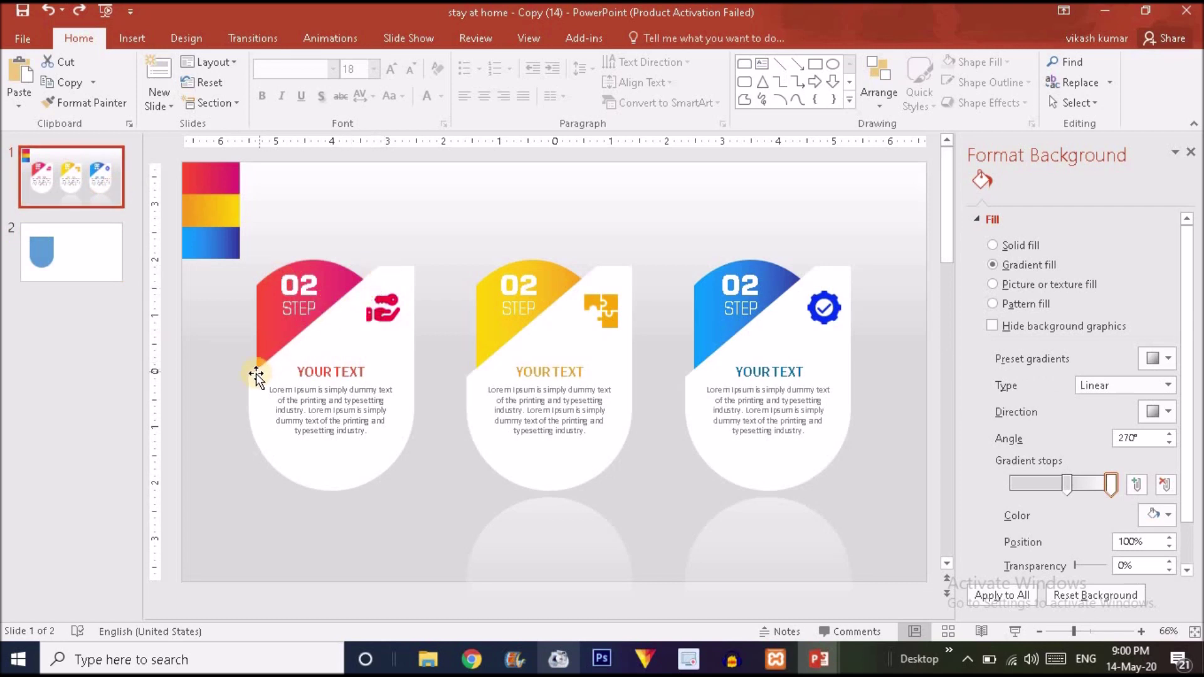
left_click(69, 258)
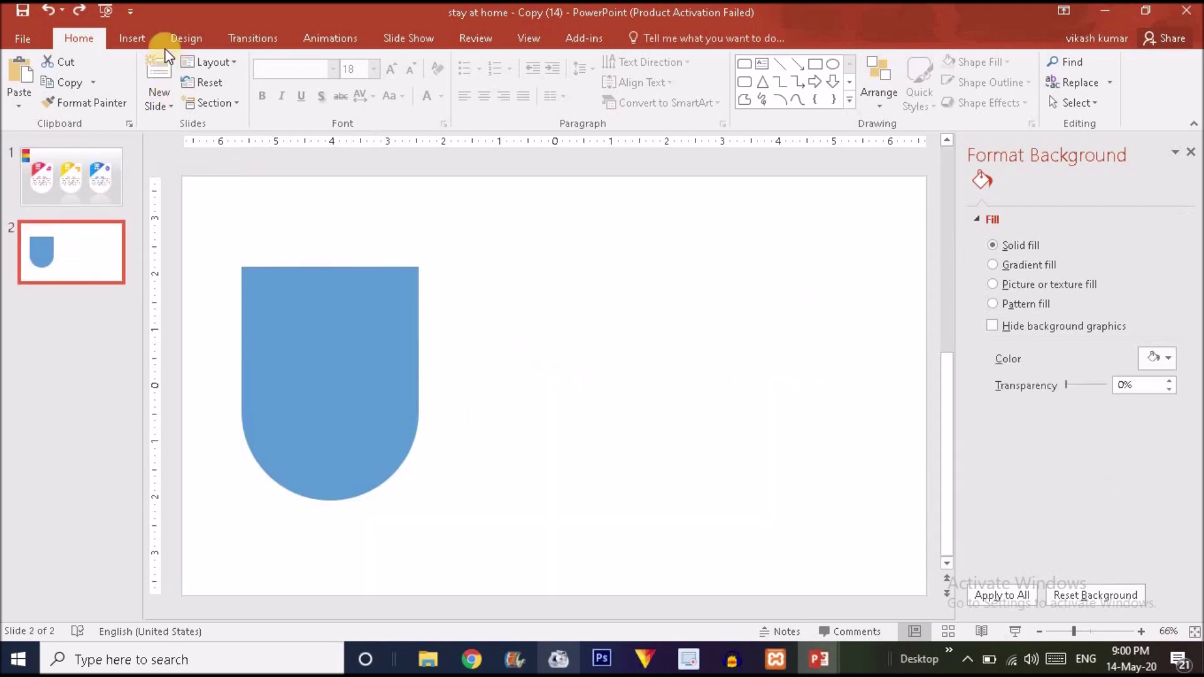
left_click(130, 37)
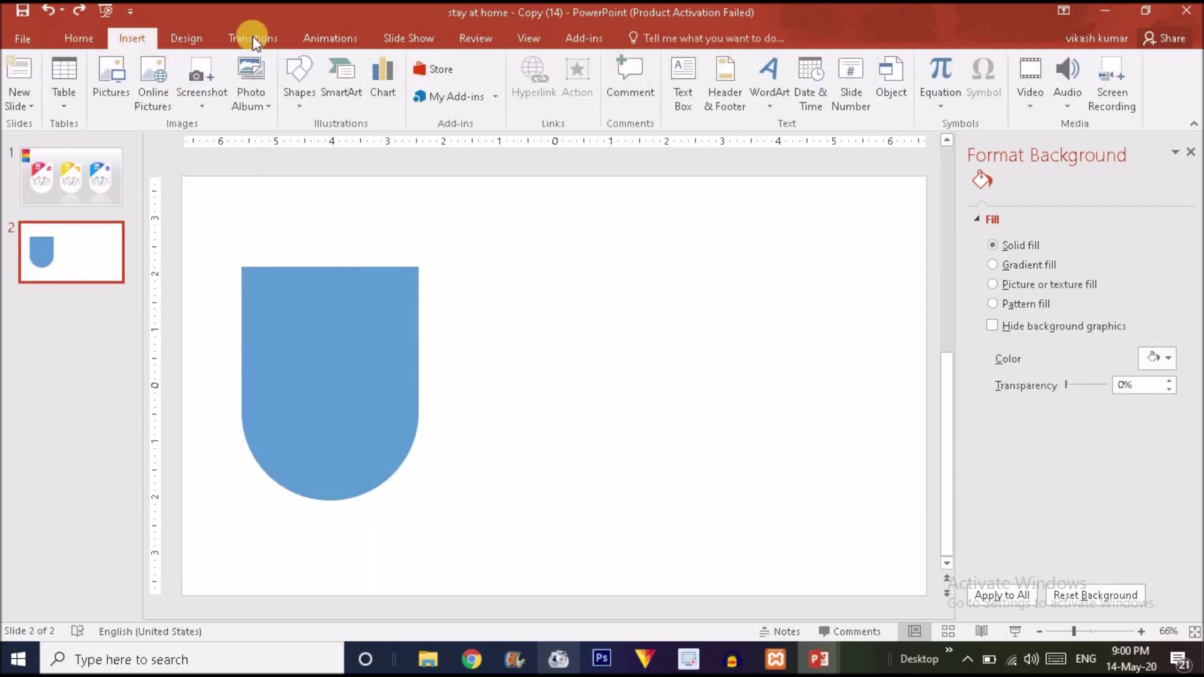
left_click(291, 79)
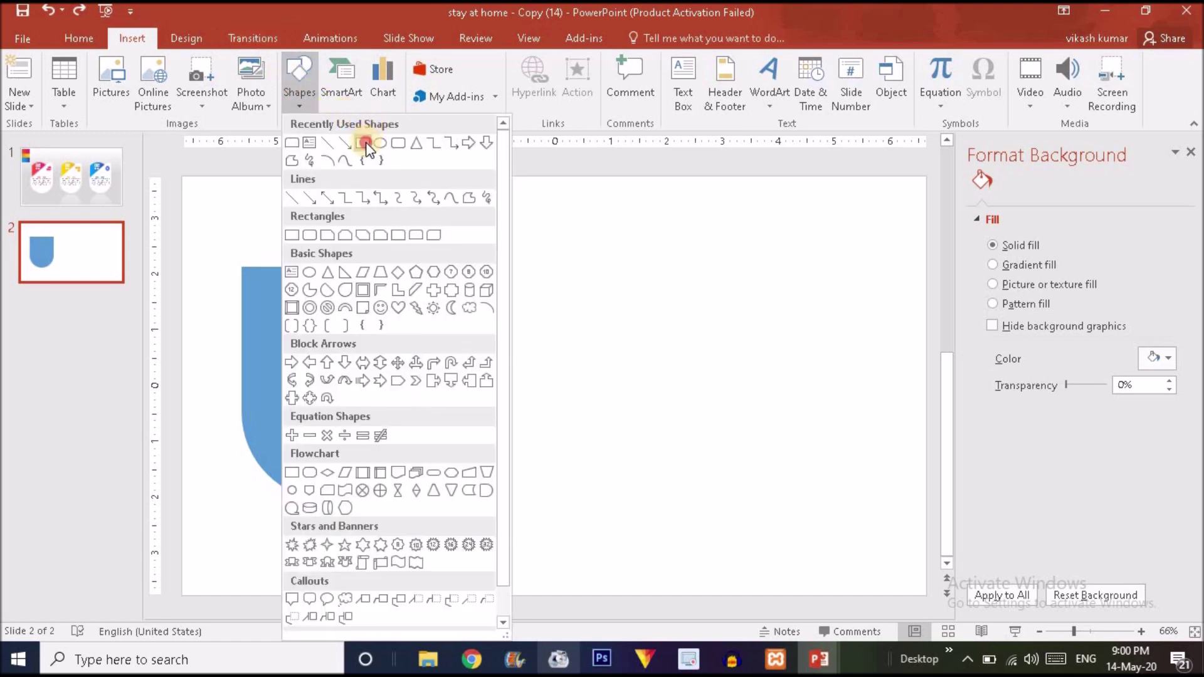
left_click(365, 144)
left_click_drag(500, 267, 814, 450)
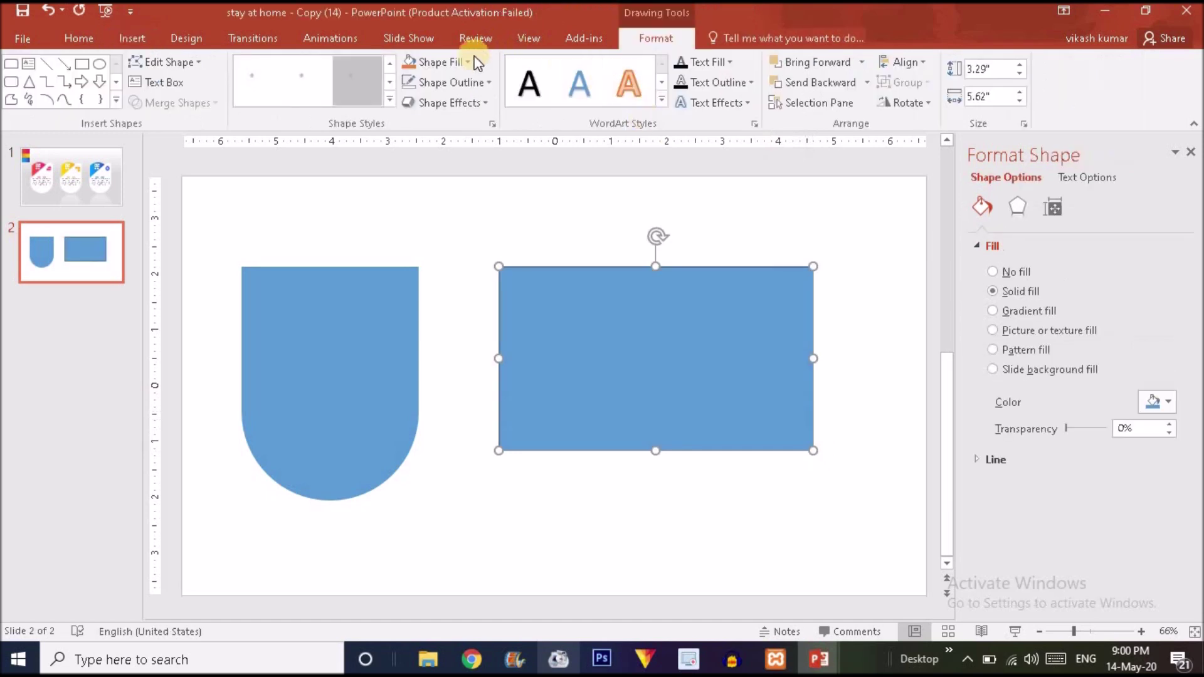
left_click(450, 82)
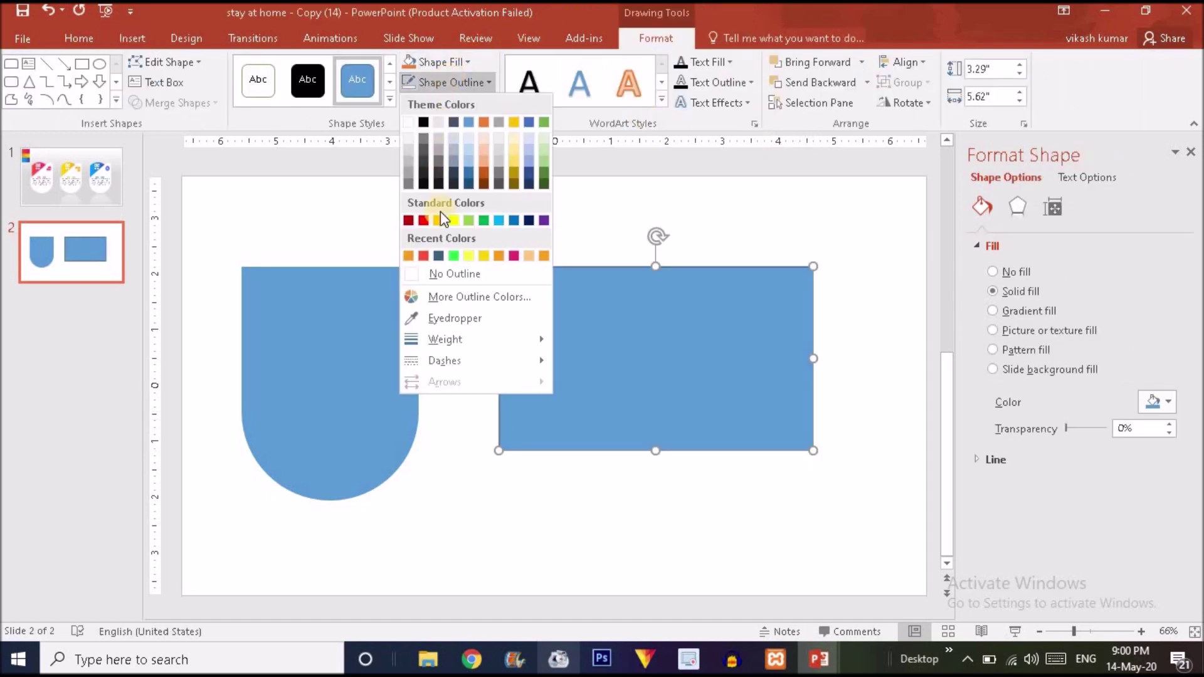
left_click(442, 274)
left_click_drag(618, 346, 603, 356)
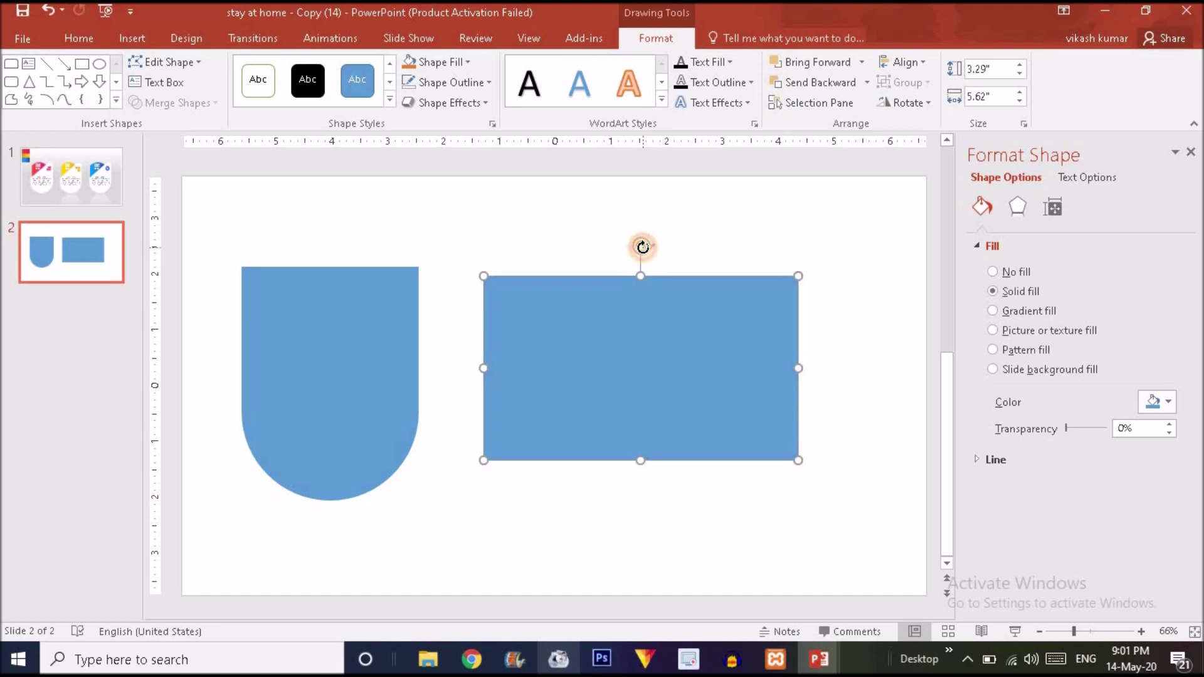
Rotate the rectangle to 346° using More Rotation Options and the rotation handle
left_click(922, 104)
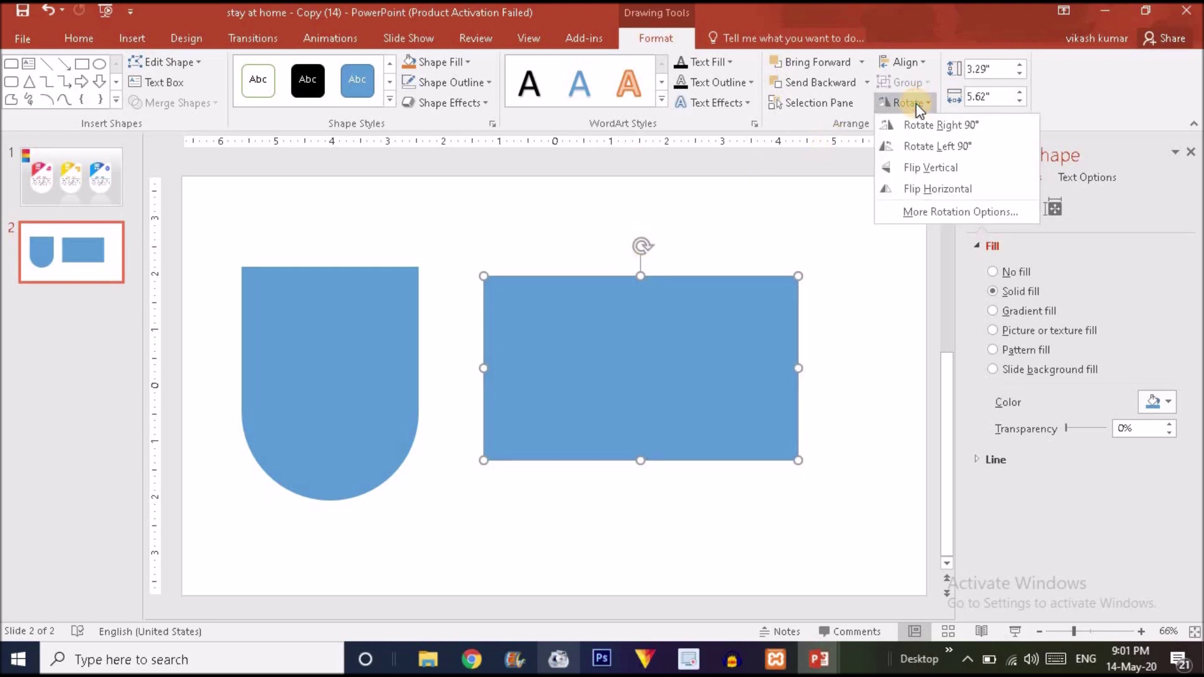
left_click(956, 209)
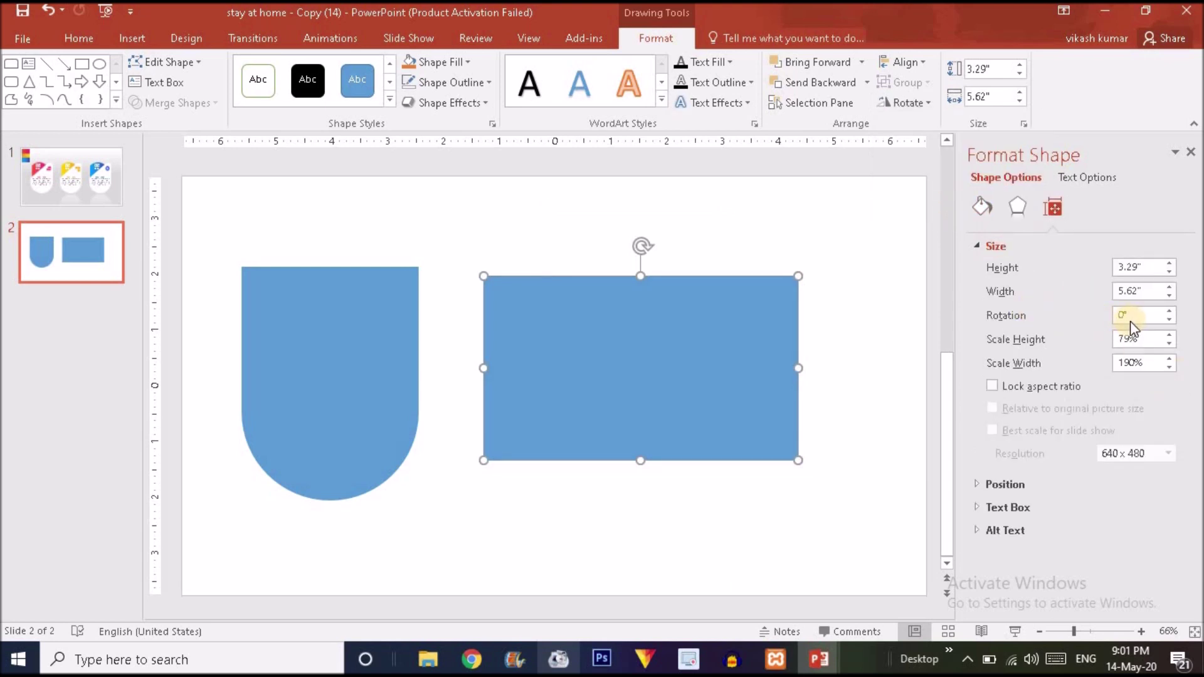
left_click(1170, 313)
left_click(1170, 313)
left_click(1170, 313)
left_click(1171, 313)
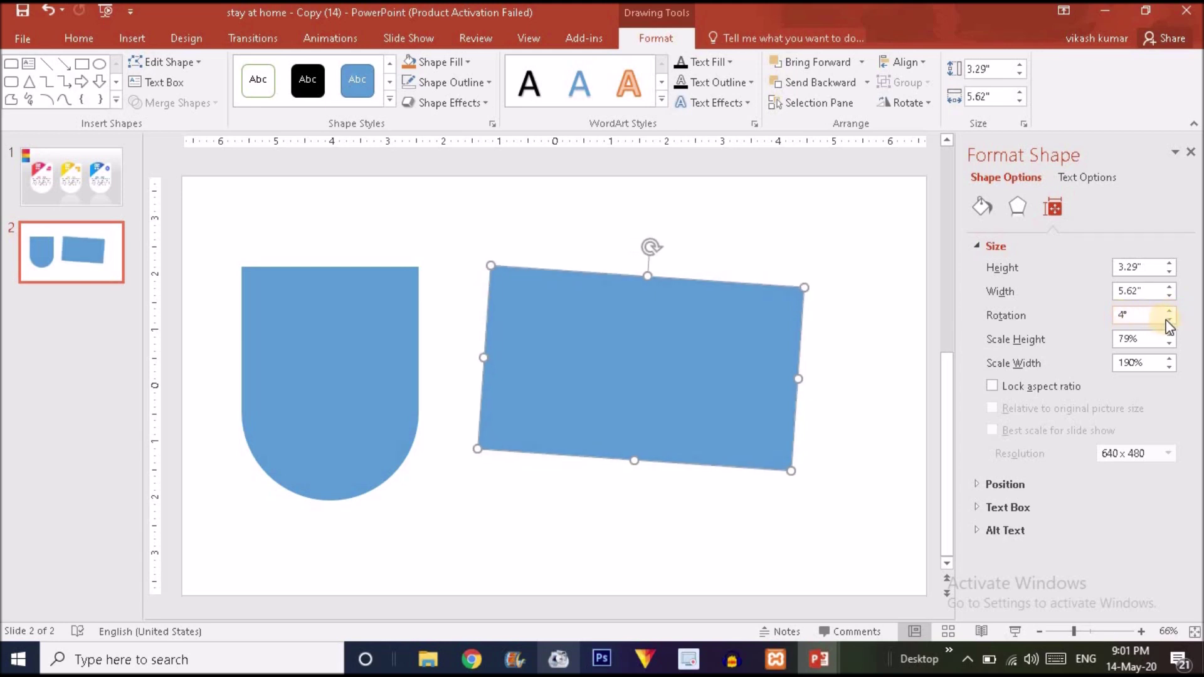
left_click_drag(1168, 320, 1167, 320)
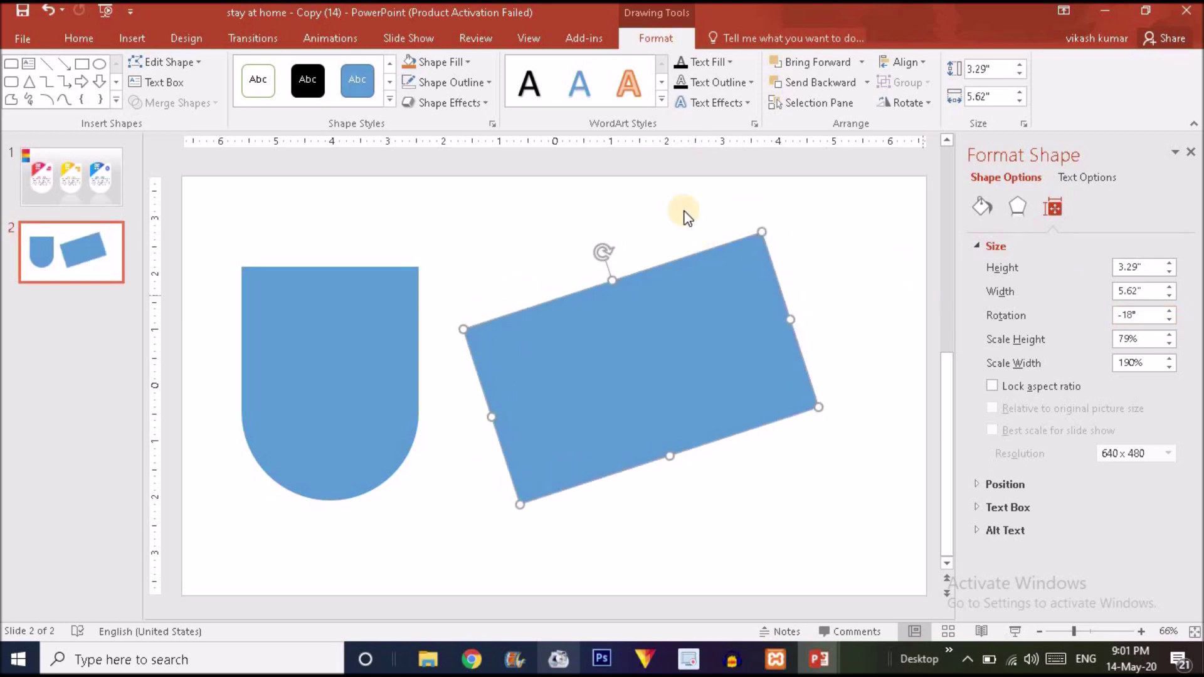
mouse_move(603, 251)
left_mouse_down()
mouse_move(621, 247)
mouse_move(594, 247)
mouse_move(614, 249)
left_mouse_up()
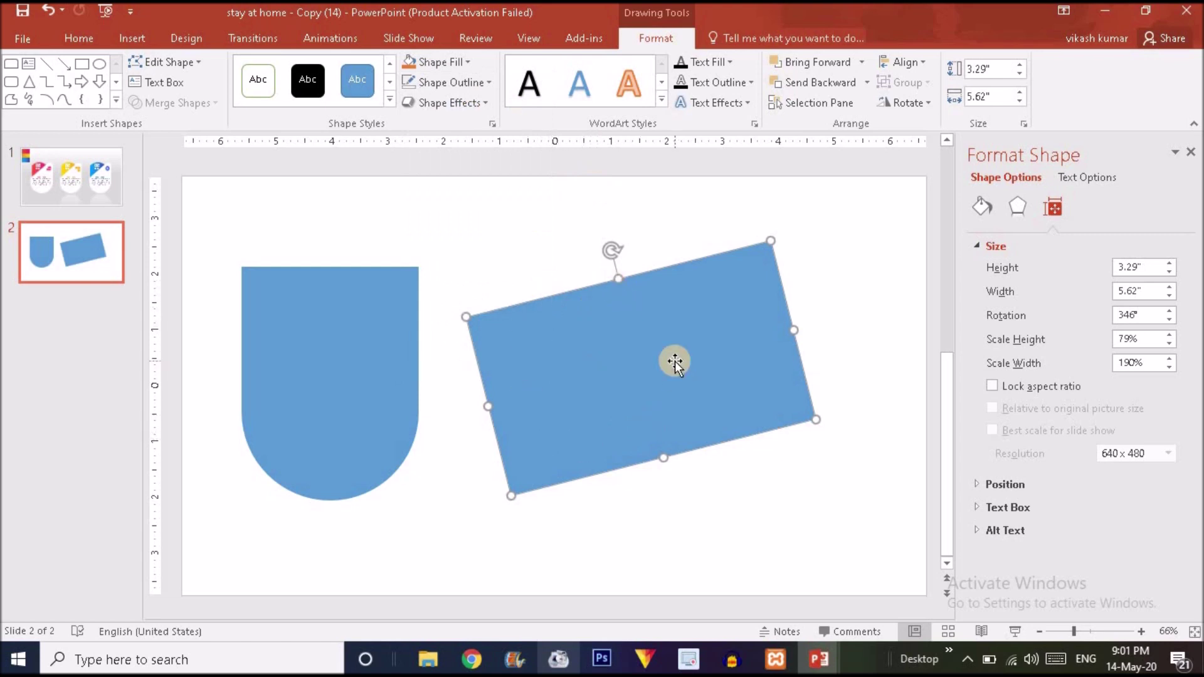
Fill the rectangle red and lay it at 315° across the blue card's top corner
left_click(453, 62)
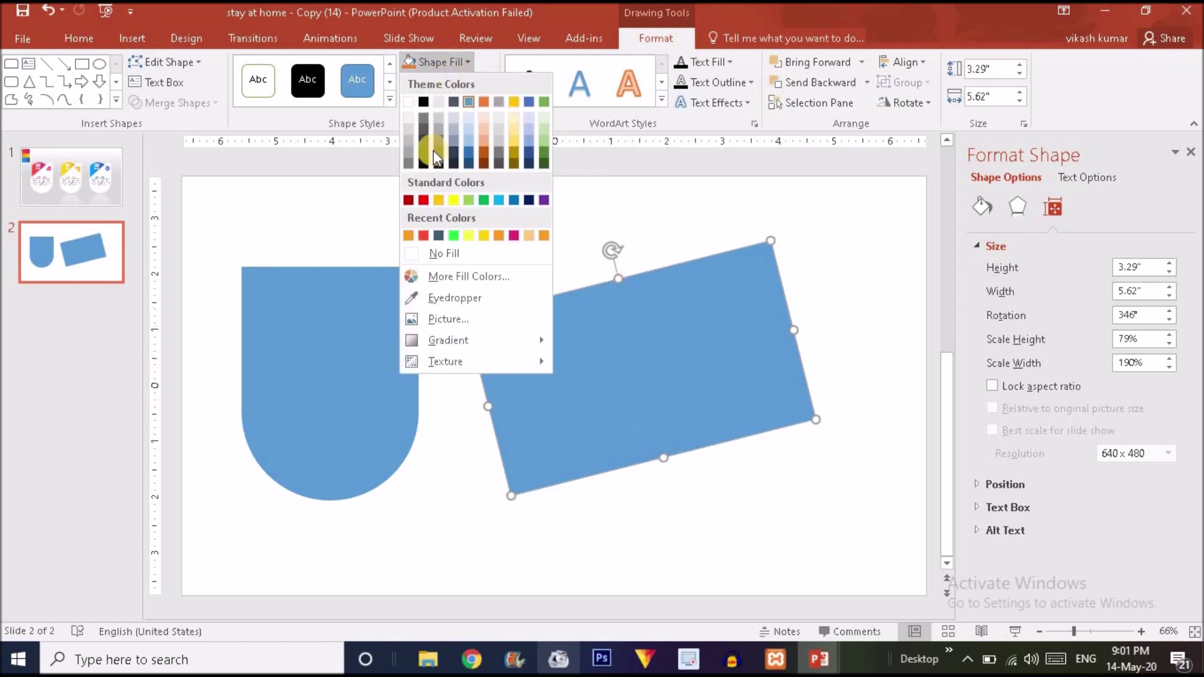
left_click(430, 199)
left_click_drag(605, 333, 339, 344)
left_click_drag(410, 327, 407, 326)
left_click_drag(341, 267, 269, 283)
left_click_drag(458, 330, 471, 332)
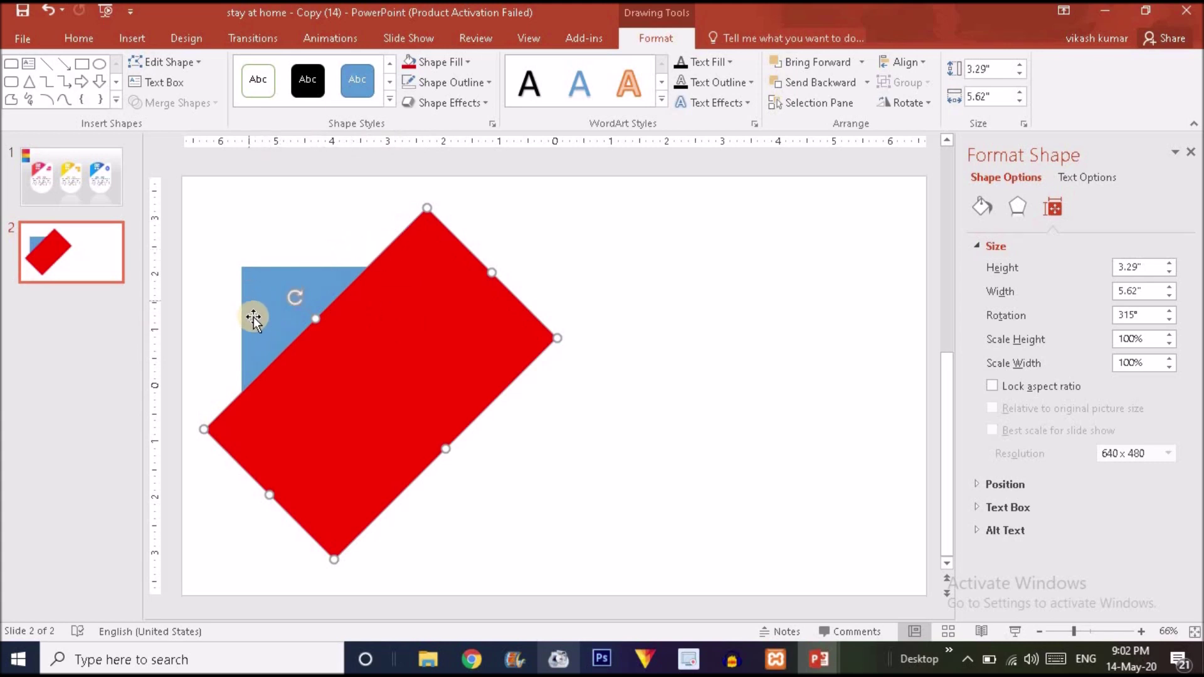
left_click(349, 328)
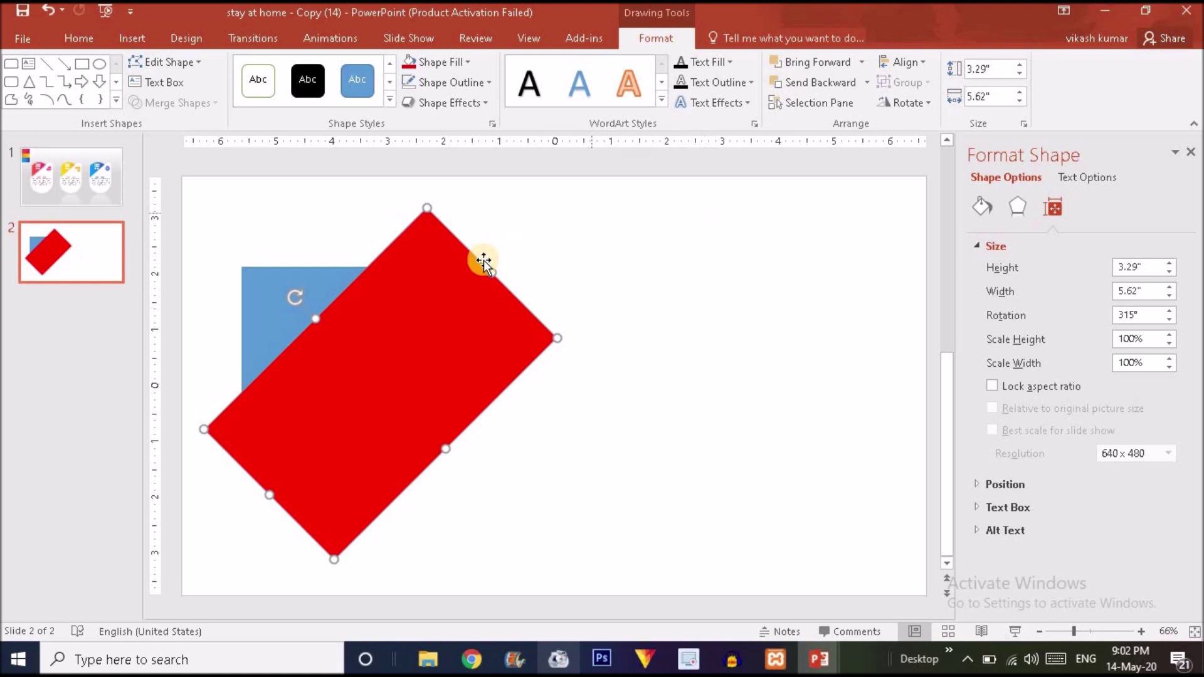
right_click(437, 292)
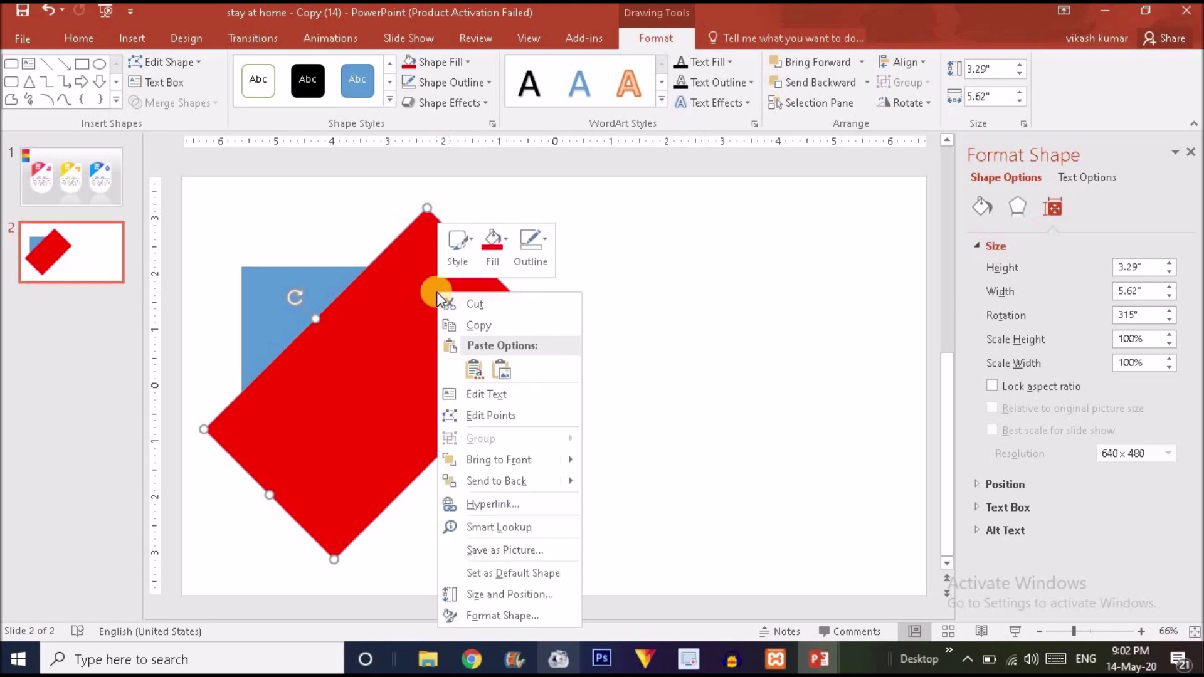
Set the red rectangle's fill transparency to 71% and slightly adjust its angle
left_click(525, 614)
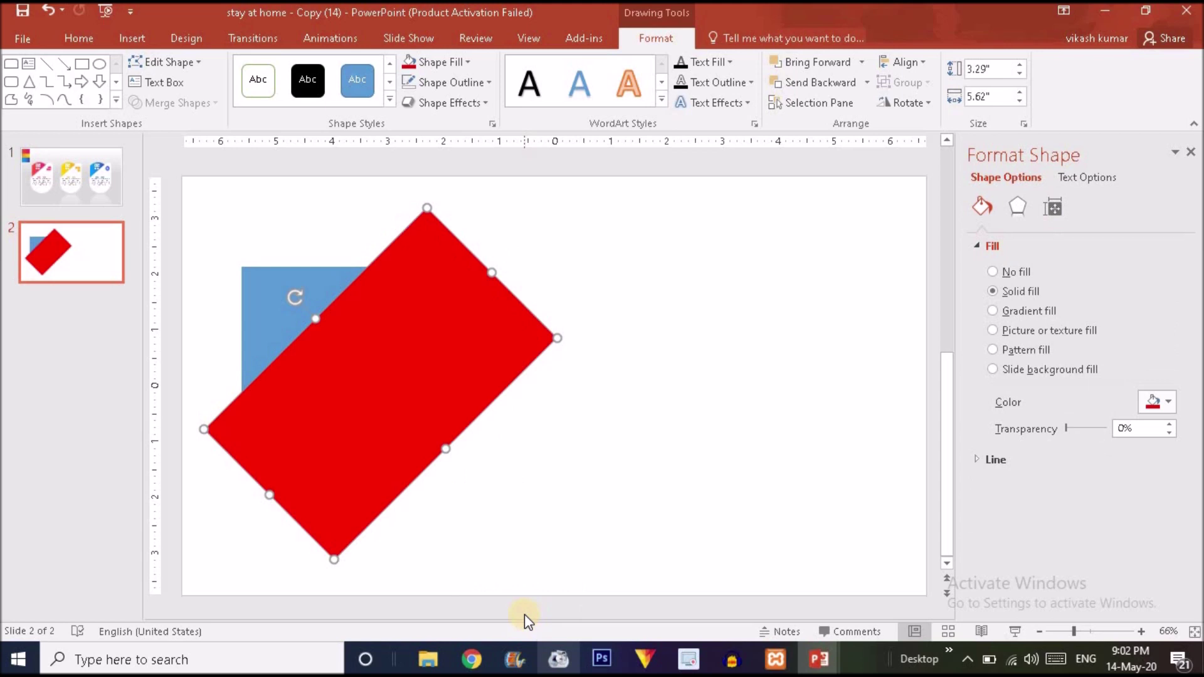
left_click_drag(1068, 429, 1096, 429)
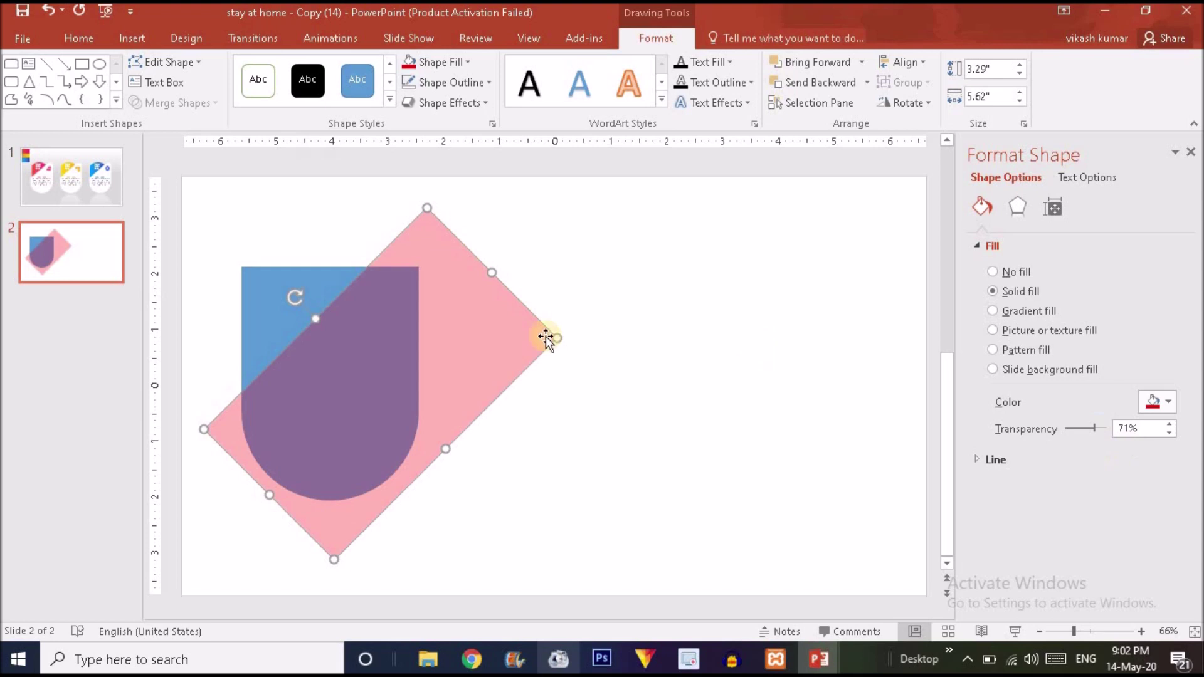
left_click_drag(300, 296, 357, 320)
Select the blue shape and pink rectangle together and merge them with Intersect
left_click(622, 331)
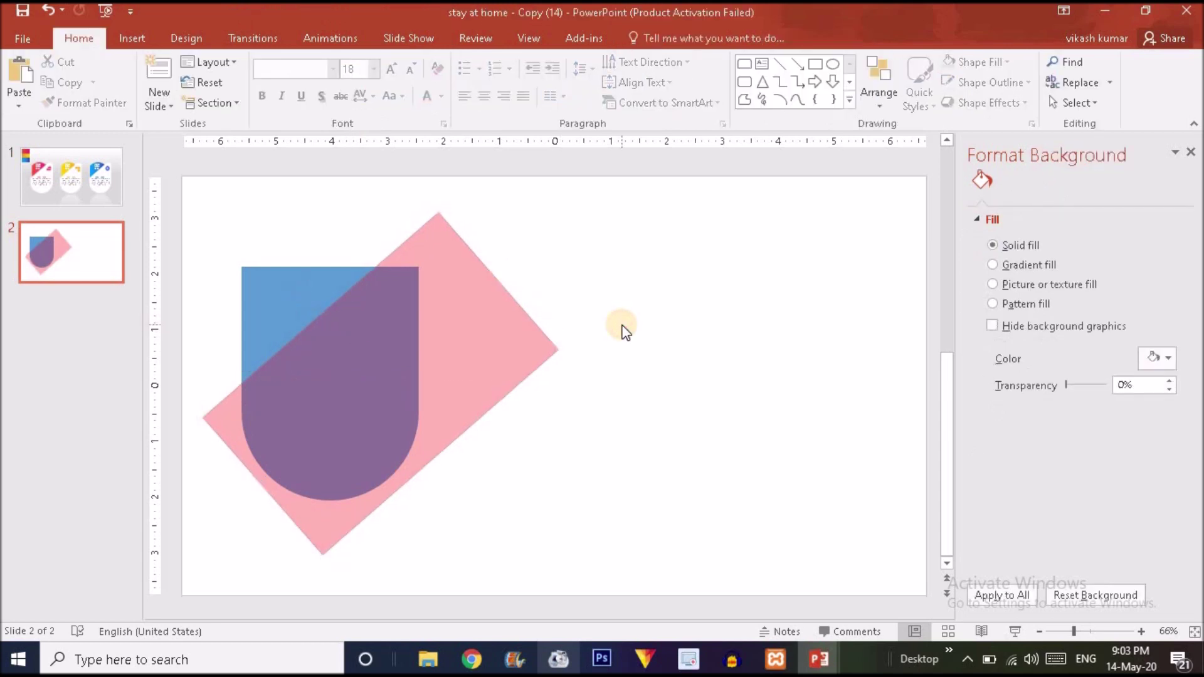
left_click(283, 284)
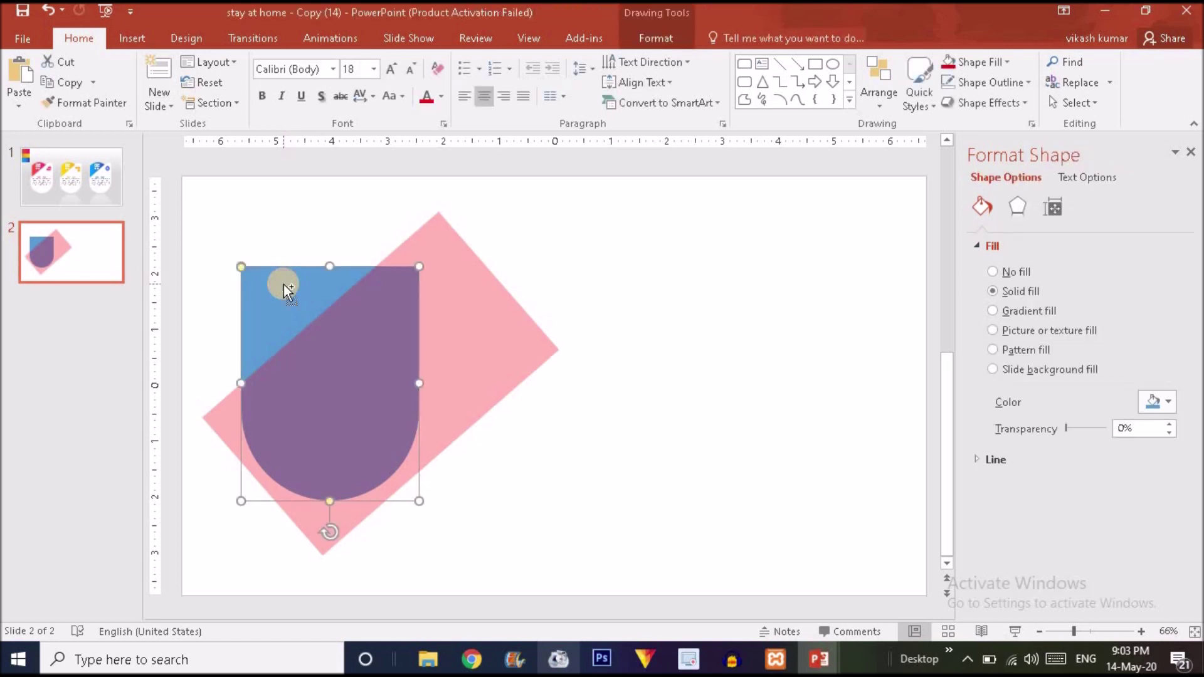
left_click(485, 352, "ctrl")
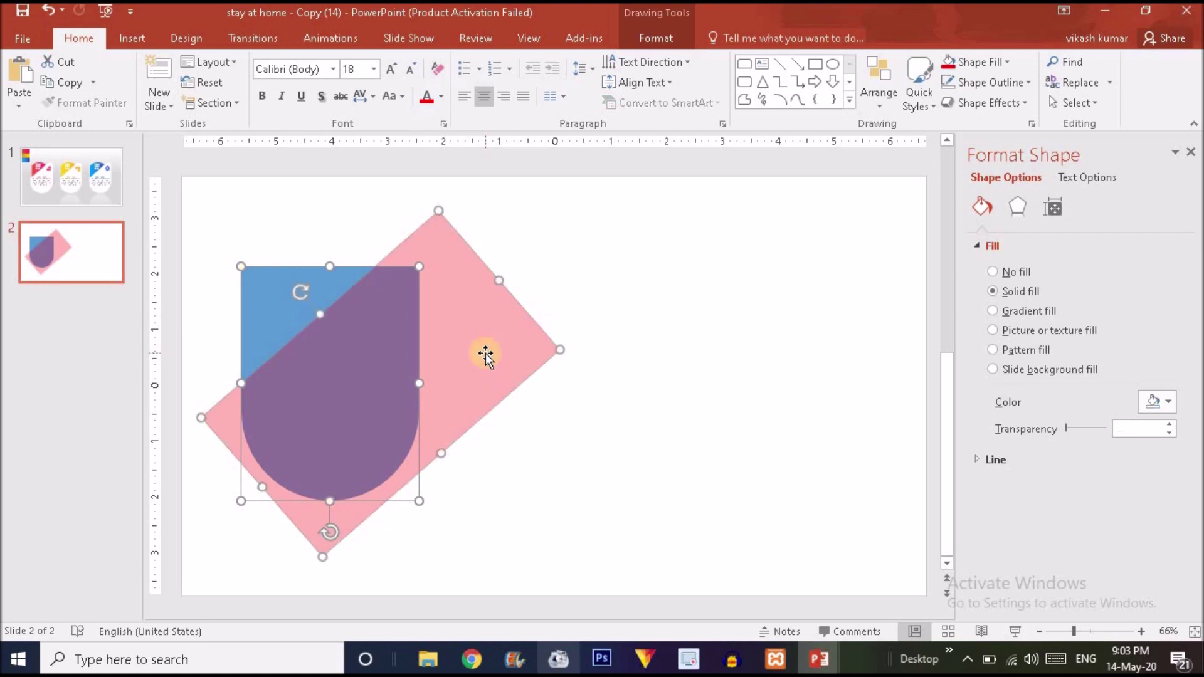
left_click(670, 38)
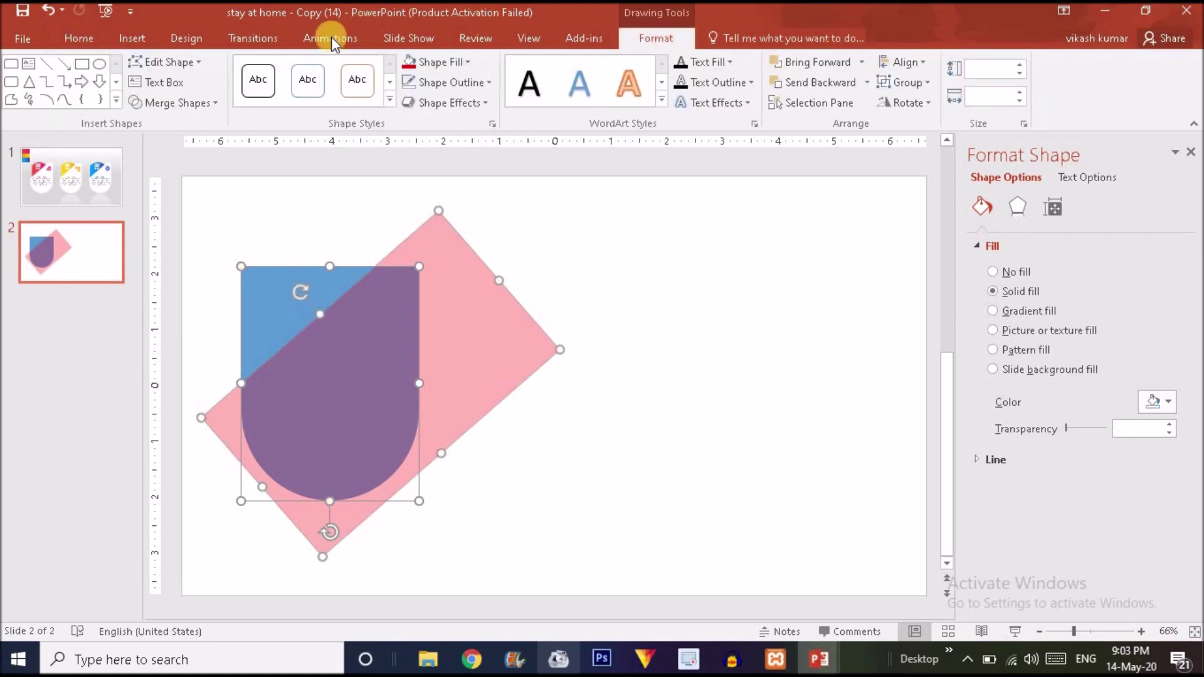
left_click(206, 105)
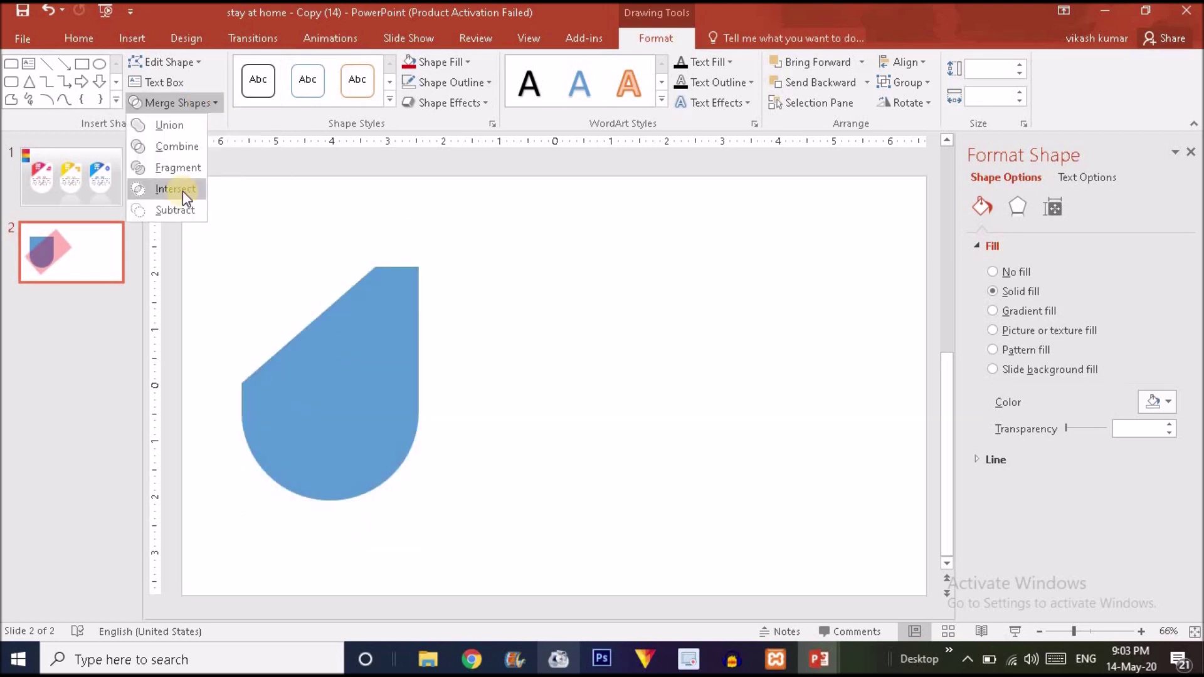
left_click(182, 191)
Nudge the cut-corner card into place, then view slide 1's reference cards
left_click(511, 352)
left_click(378, 409)
left_click_drag(379, 408, 376, 412)
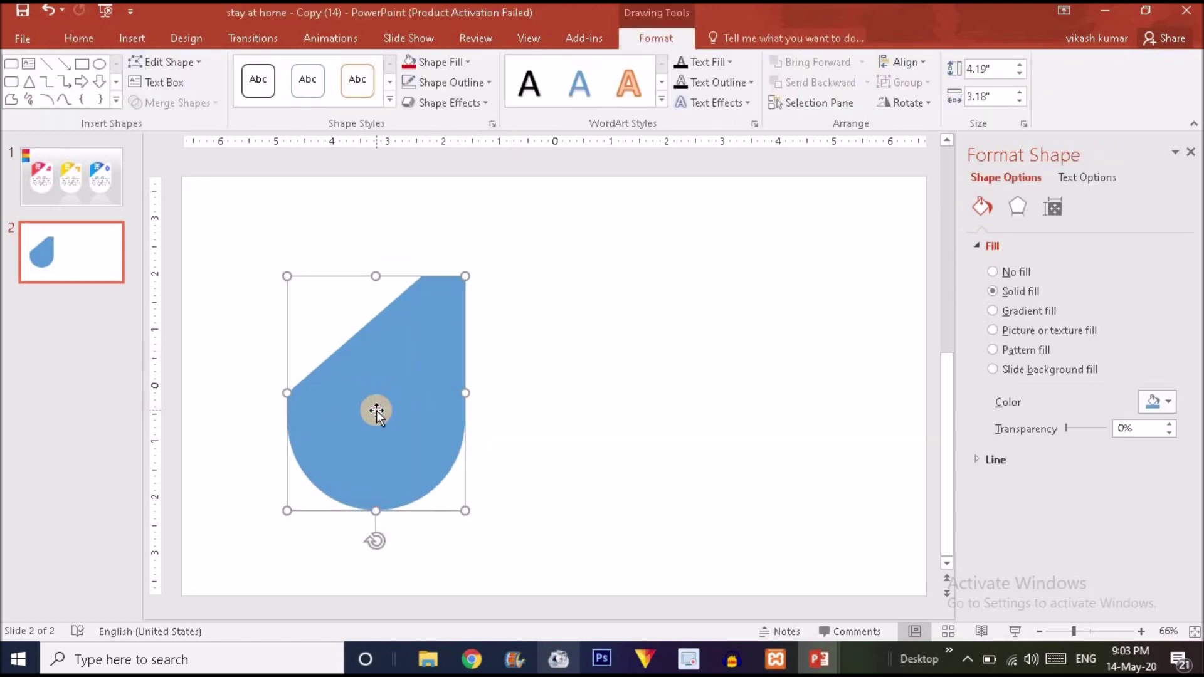
left_click(76, 167)
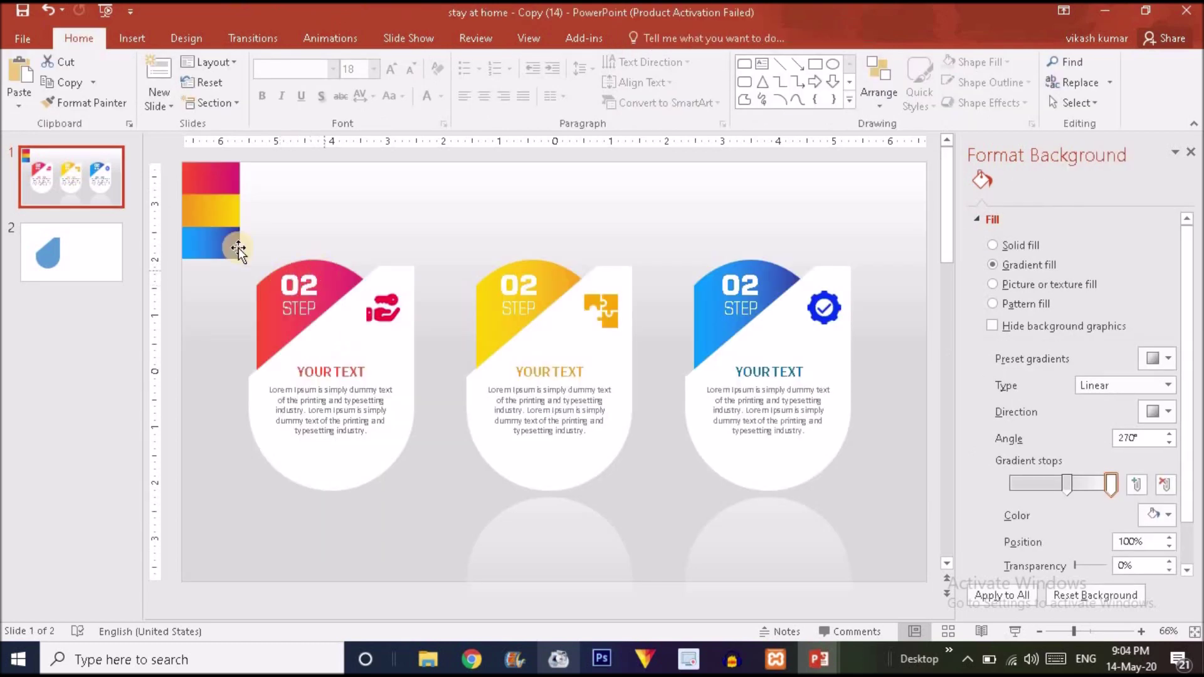
On slide 2, draw a 4" by 2.25" red, outline-free rectangle beside the cut-corner card
left_click(97, 248)
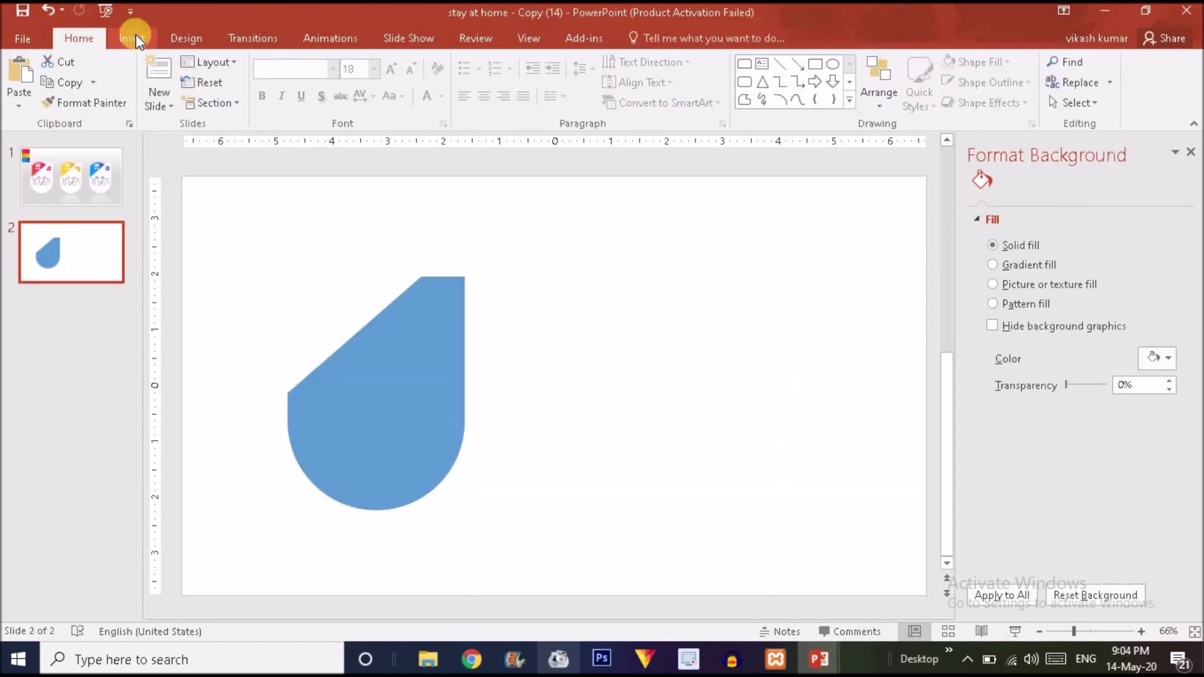
left_click(135, 36)
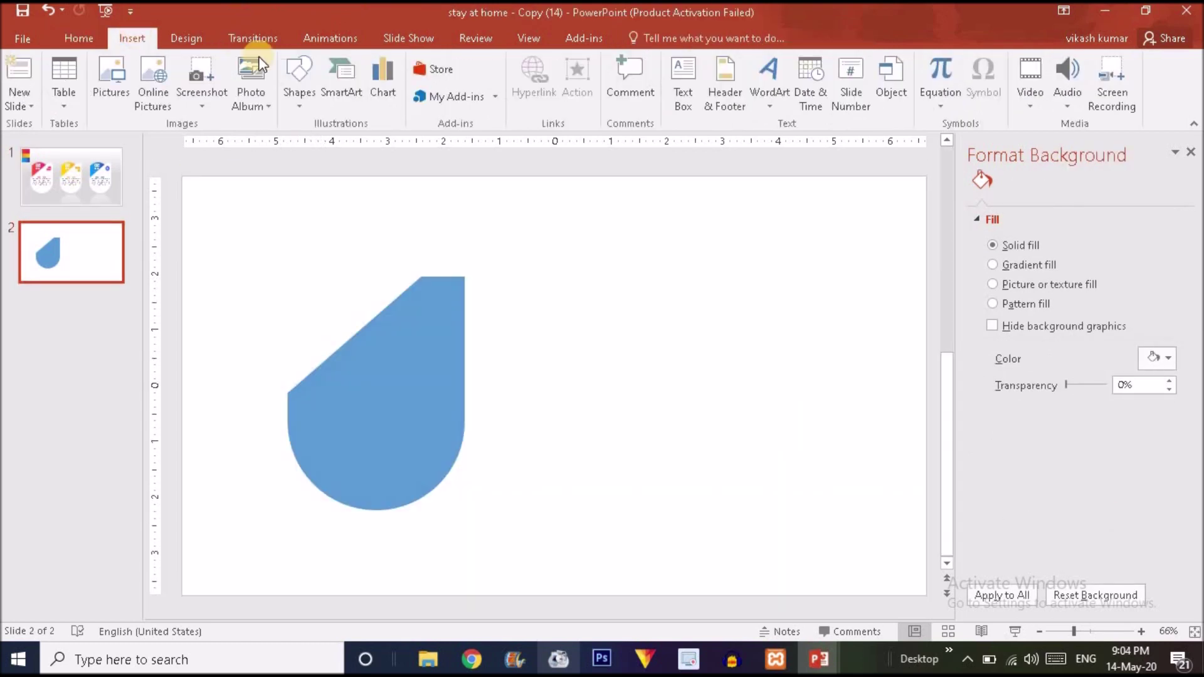
left_click(300, 100)
left_click(366, 146)
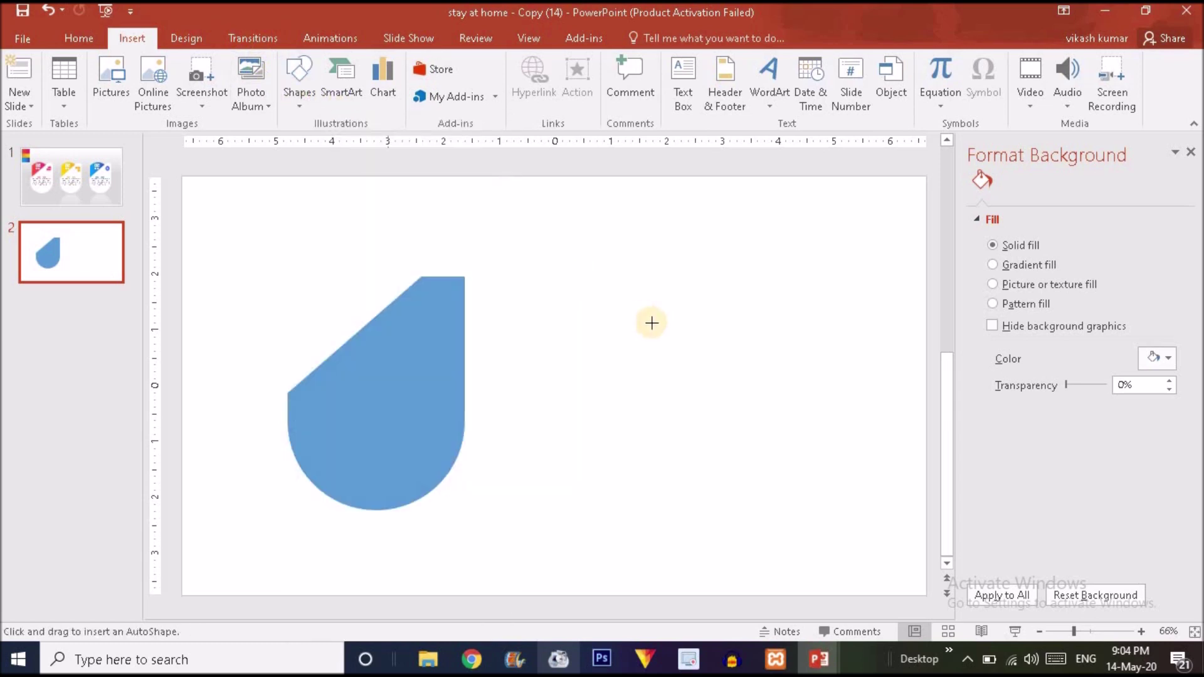
mouse_move(547, 274)
left_mouse_down()
mouse_move(720, 505)
mouse_move(656, 499)
mouse_move(667, 501)
left_mouse_up()
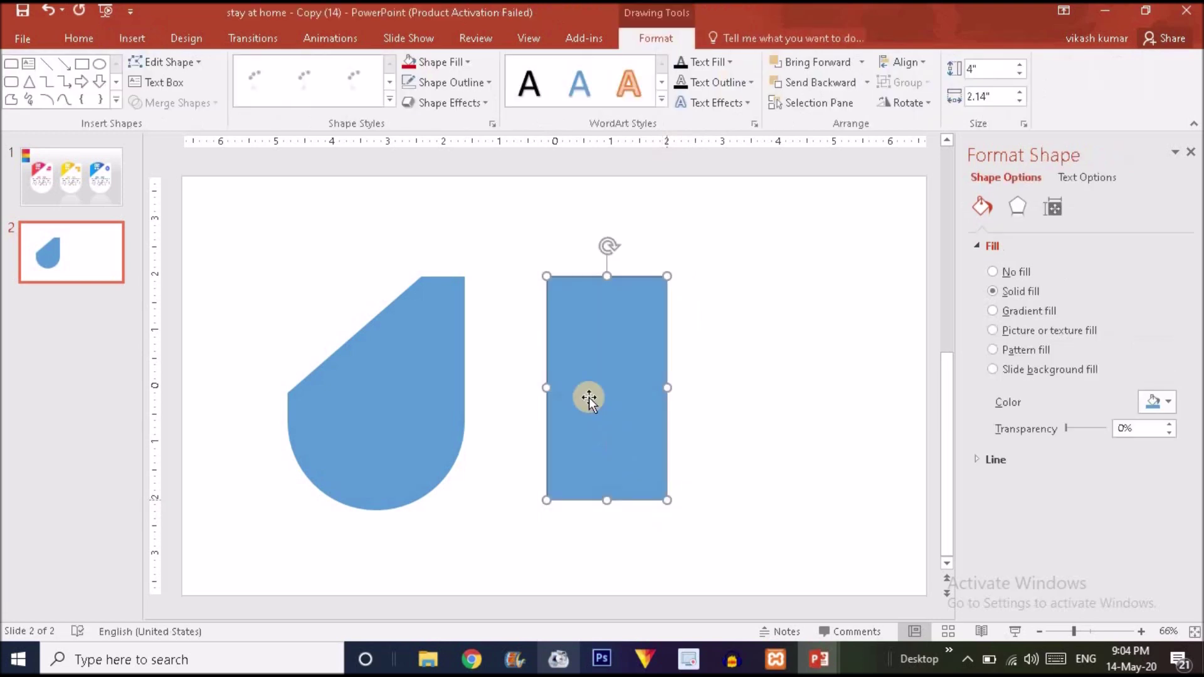
left_click(410, 61)
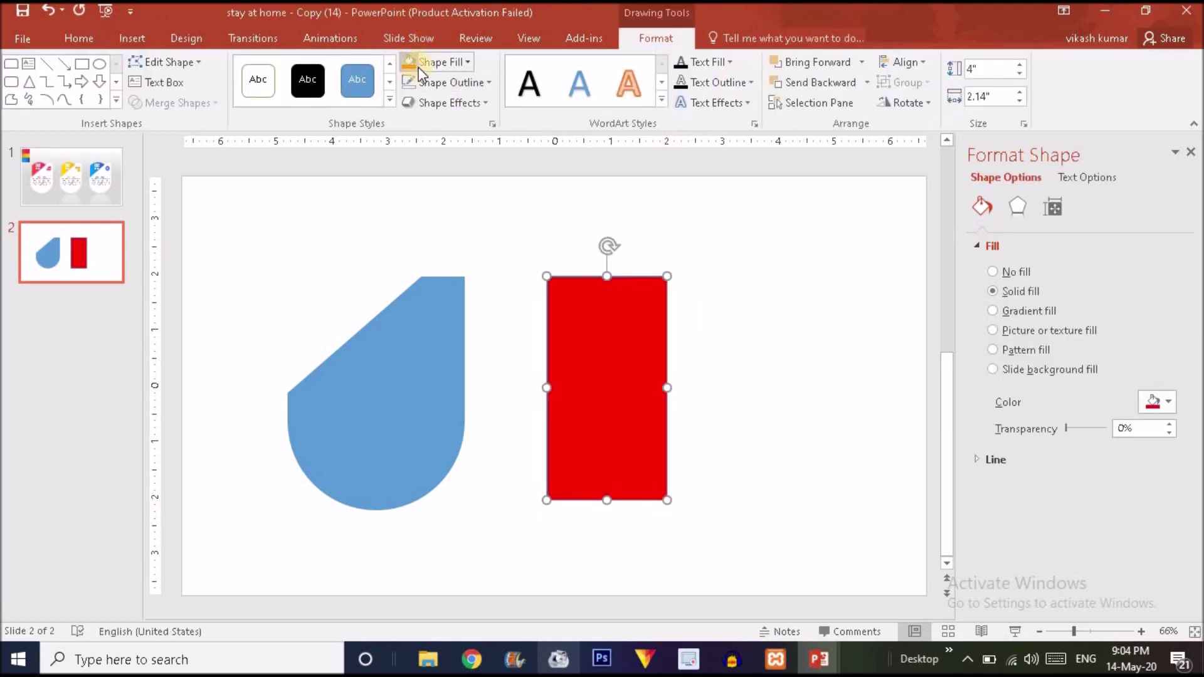
left_click(445, 84)
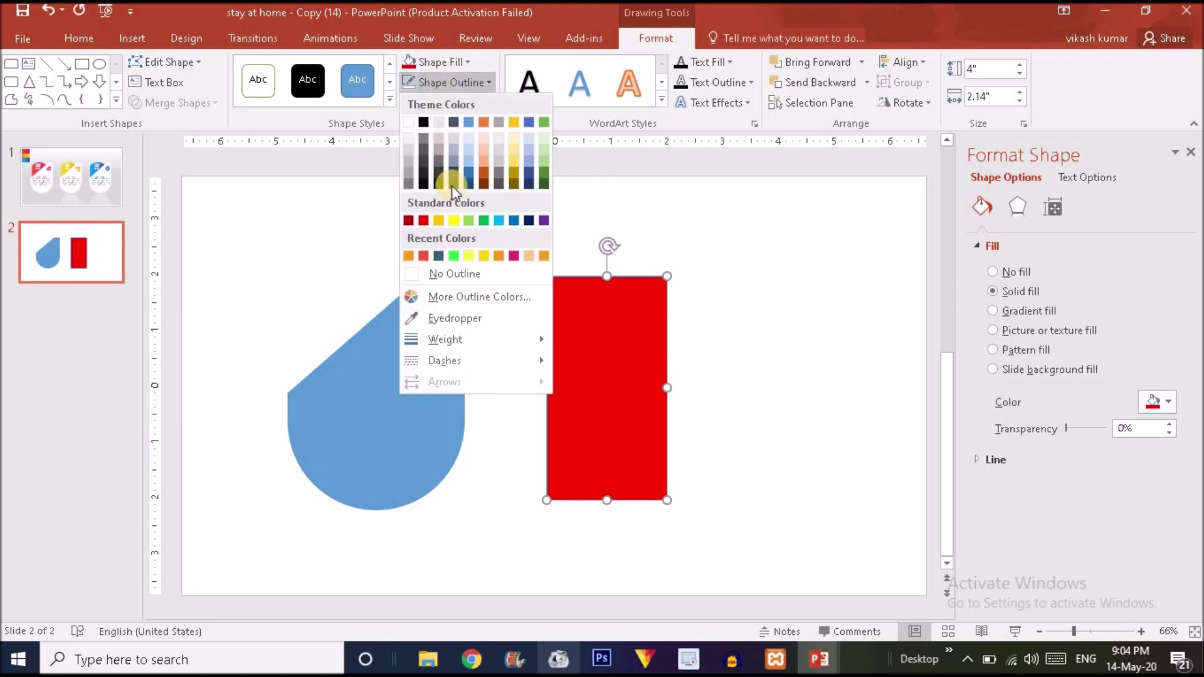
left_click(456, 274)
left_click_drag(637, 389, 586, 379)
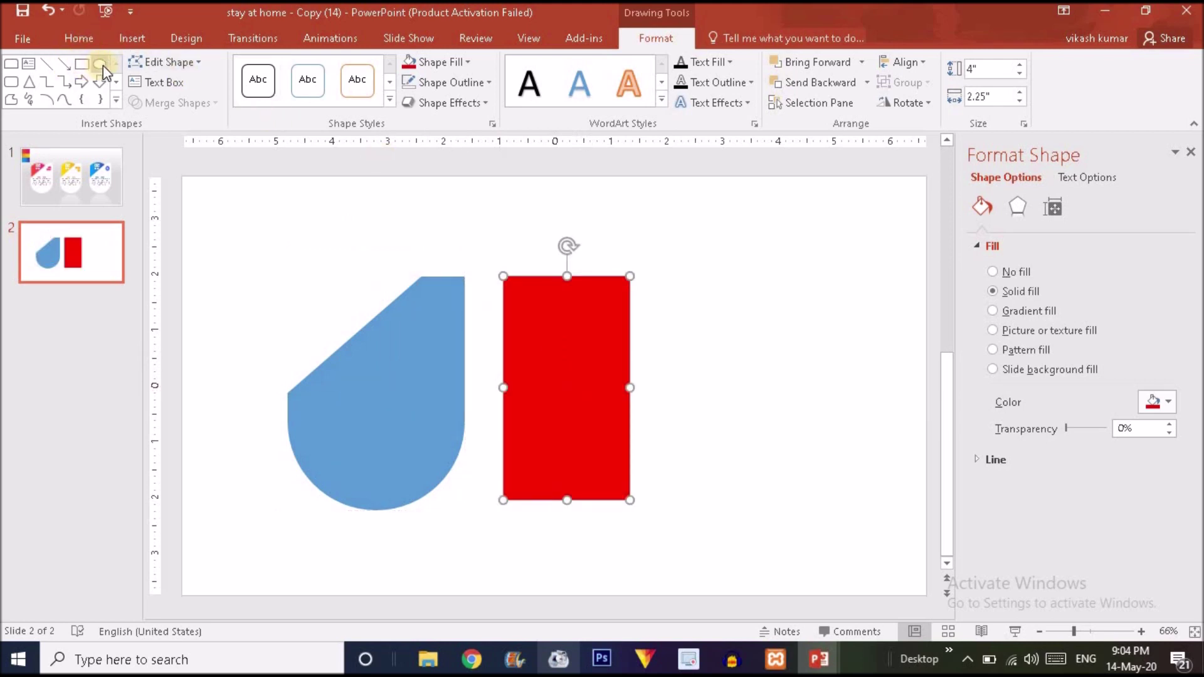
left_click(131, 38)
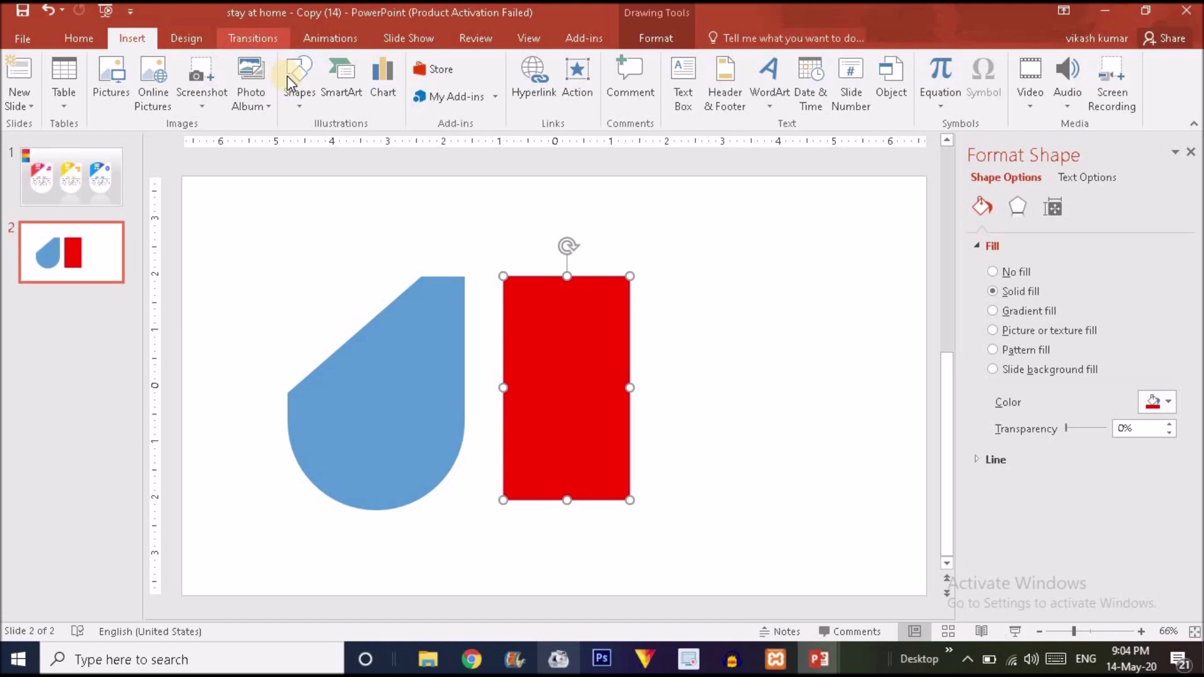
Draw an outline-free 2.67" blue circle and centre it over the red rectangle's top
left_click(298, 88)
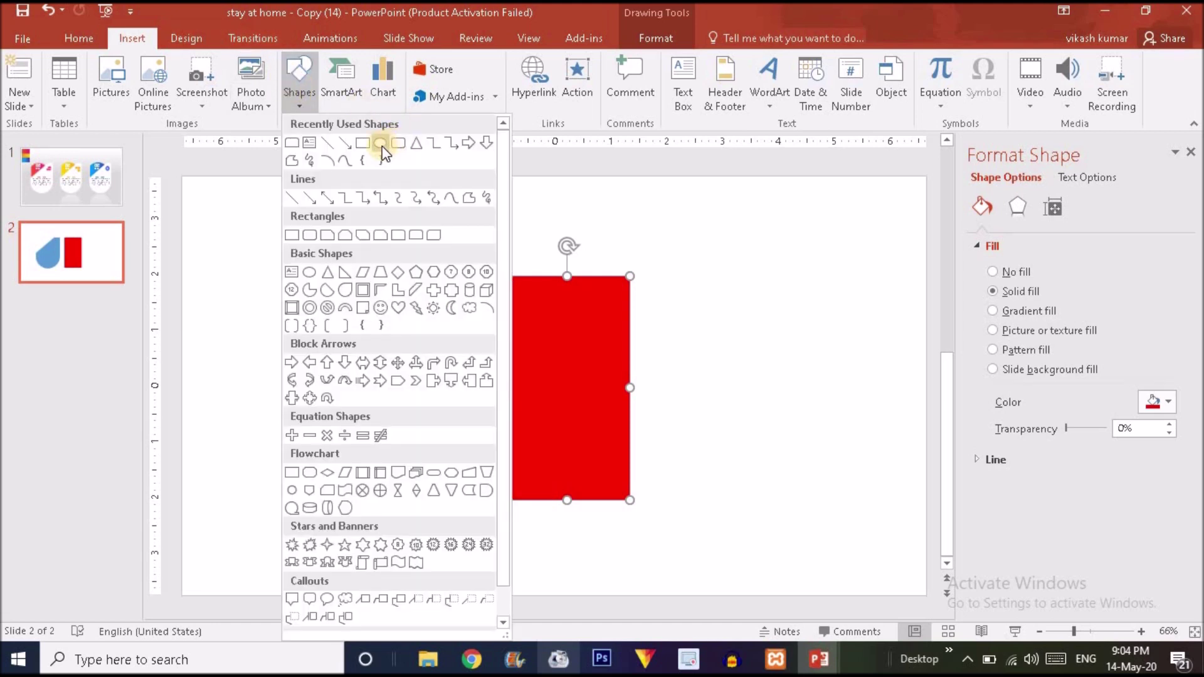
left_click(381, 145)
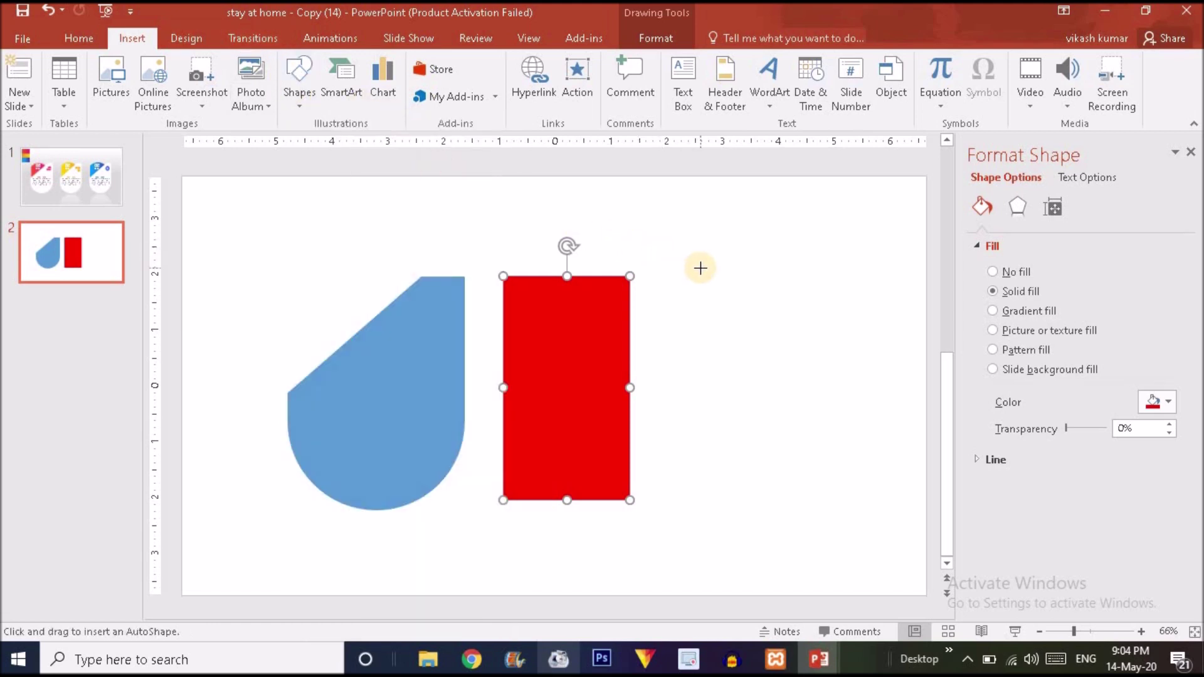
left_click_drag(701, 268, 775, 323)
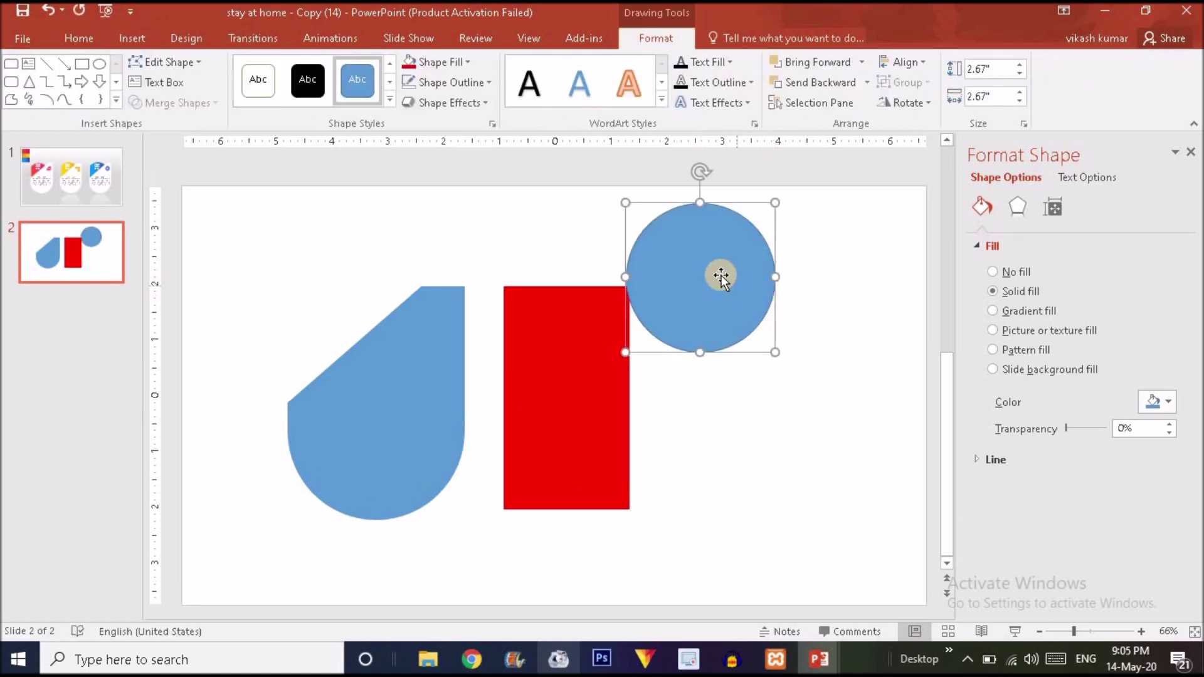
left_click(430, 79)
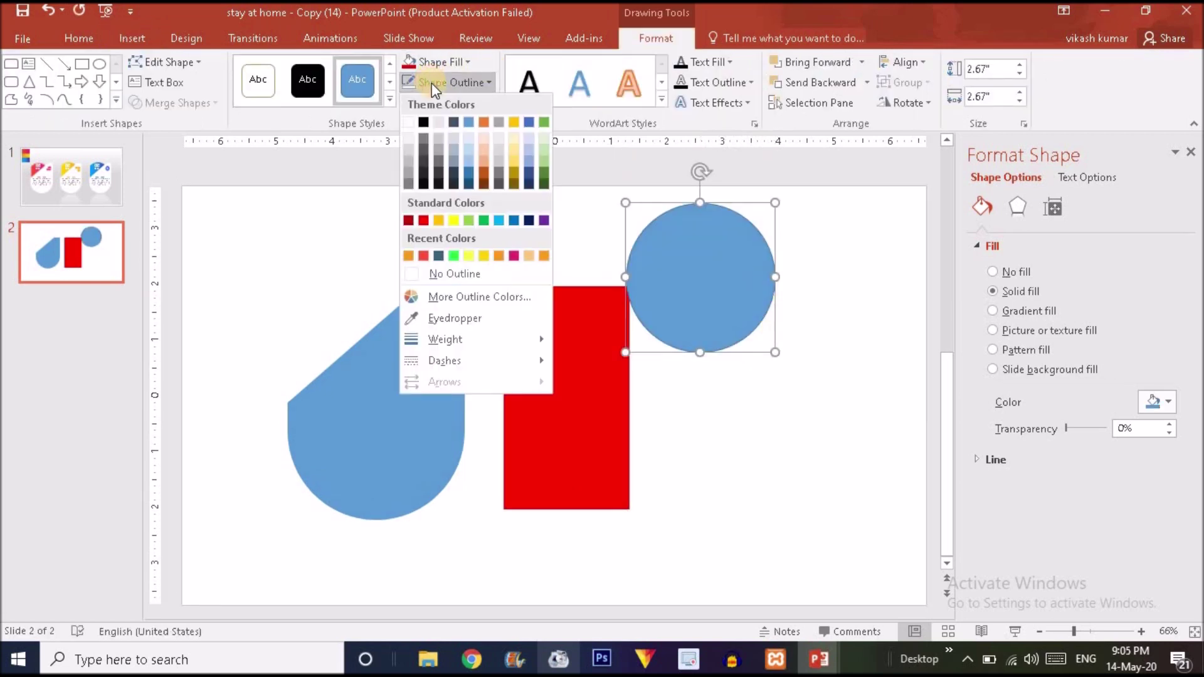
left_click(471, 274)
left_click_drag(699, 274, 565, 345)
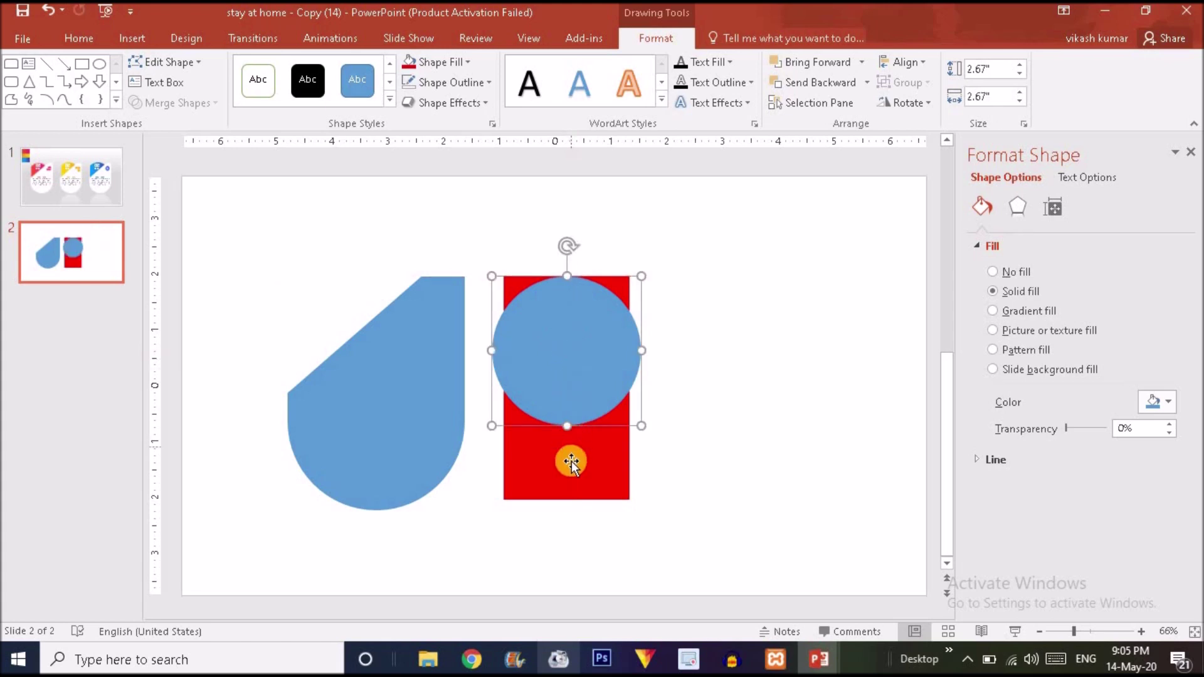
left_click(571, 462)
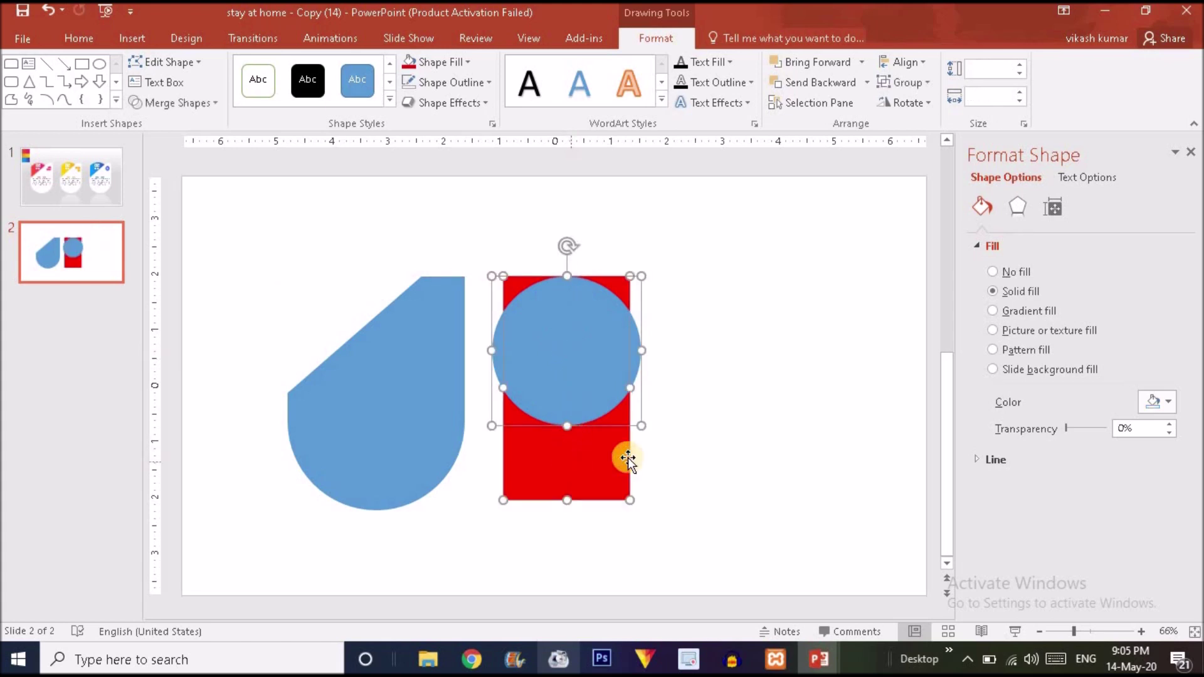
Fragment the red rectangle and blue circle into separate pieces with Merge Shapes
left_click(677, 457)
left_click(587, 460)
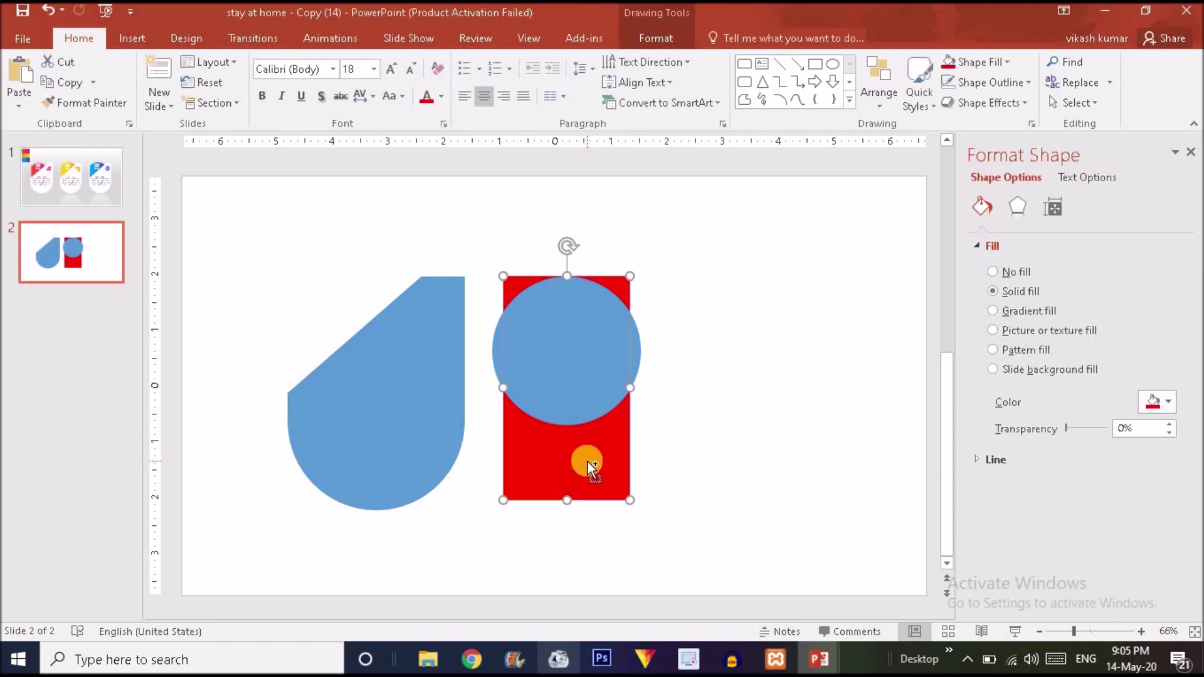
left_click(573, 321, "shift")
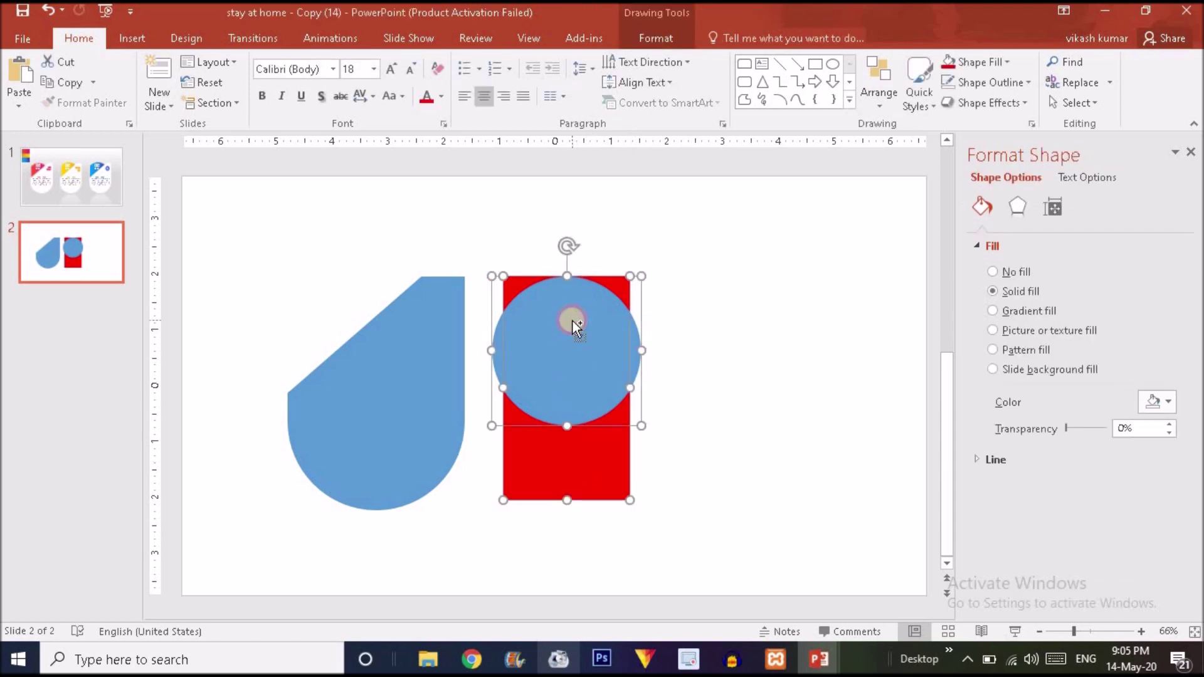
left_click(655, 39)
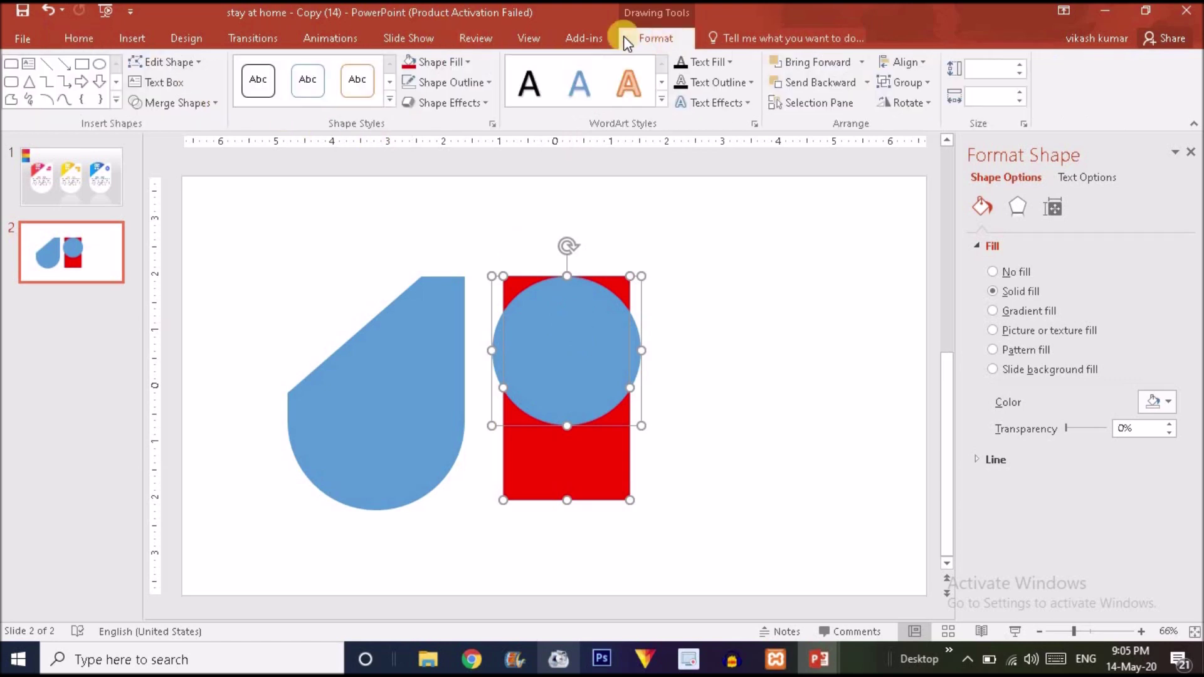
left_click(194, 104)
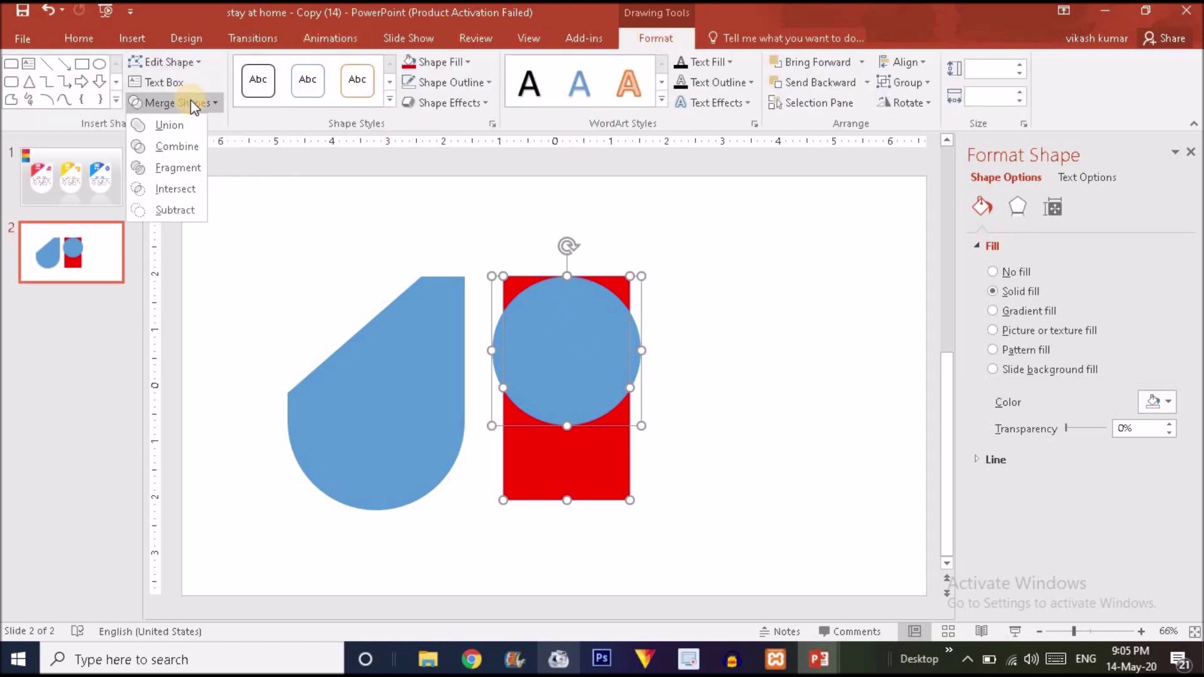
left_click(186, 163)
Remove the side slivers and top corner fragments, leaving a rounded red top
left_click(768, 266)
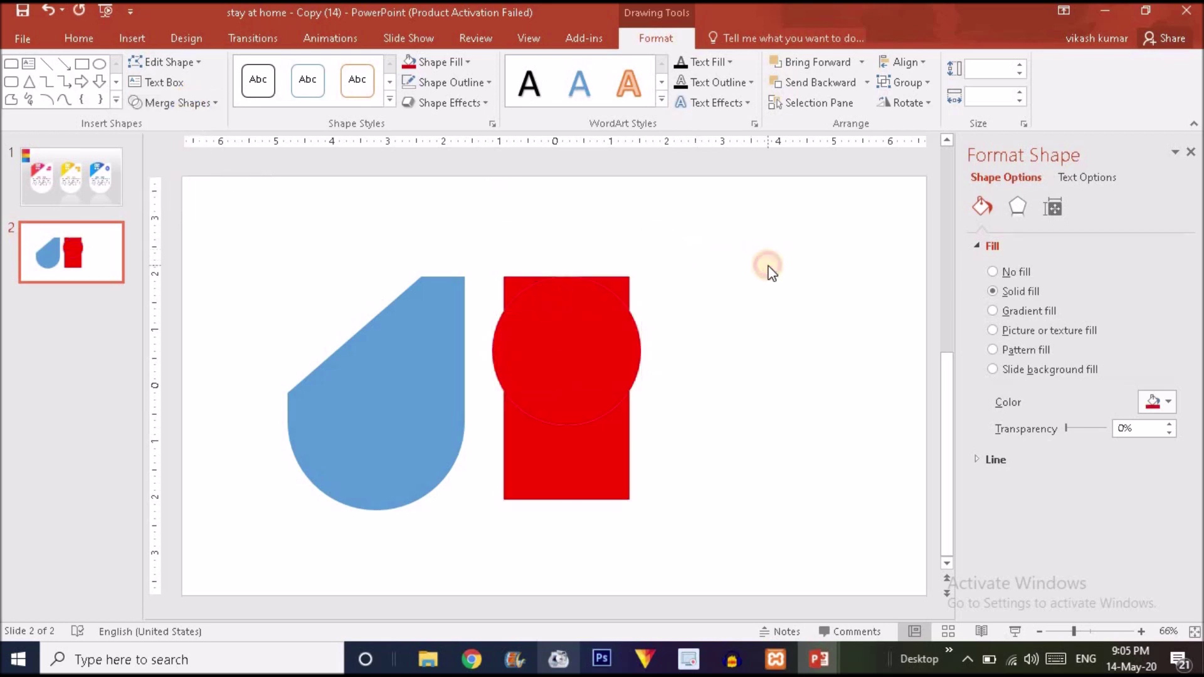
left_click(637, 359)
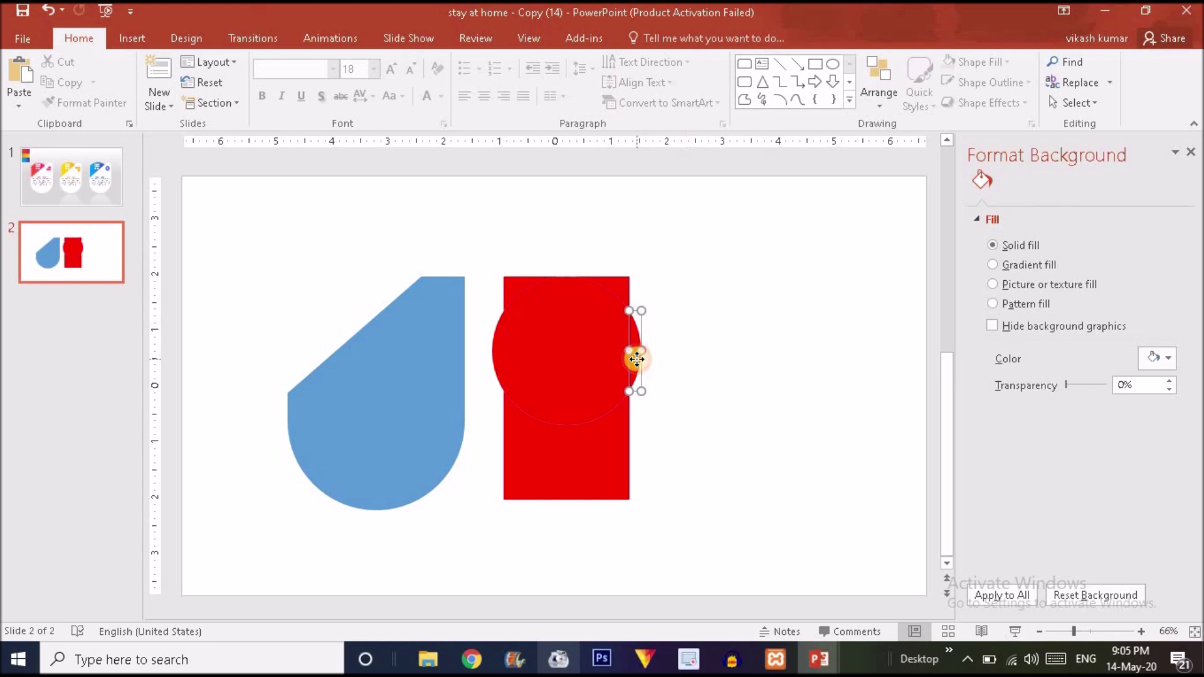
left_click(499, 352, "shift")
left_click(518, 280, "shift")
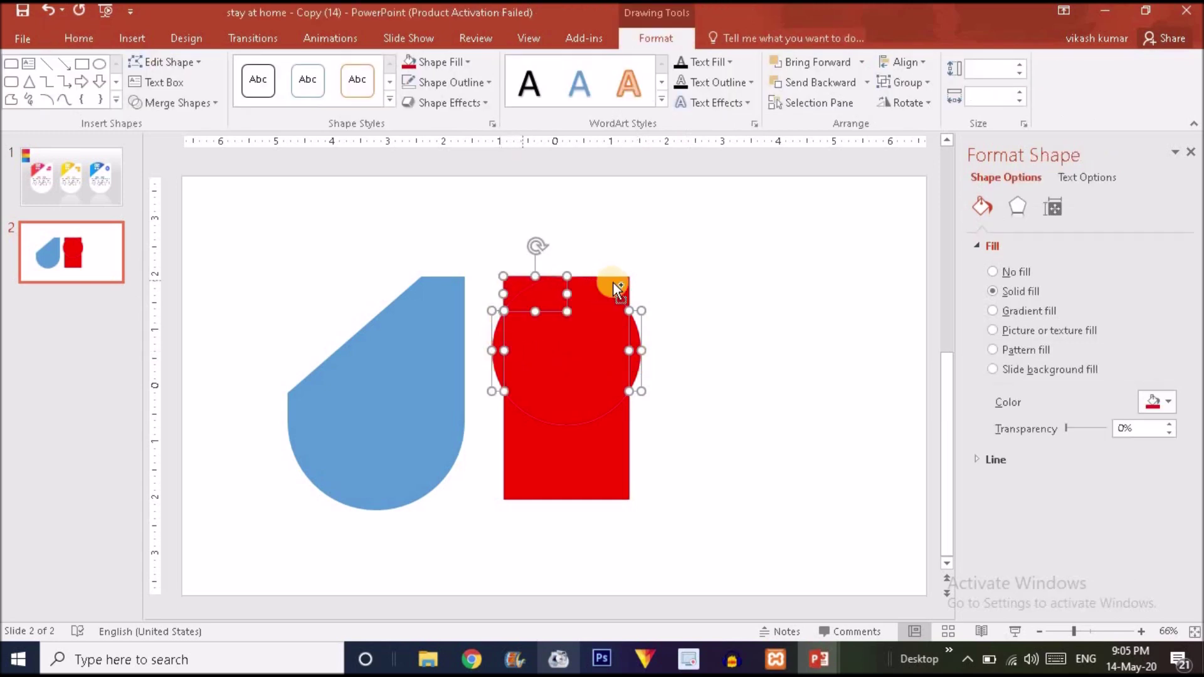
left_click(619, 283, "shift")
left_click(622, 287)
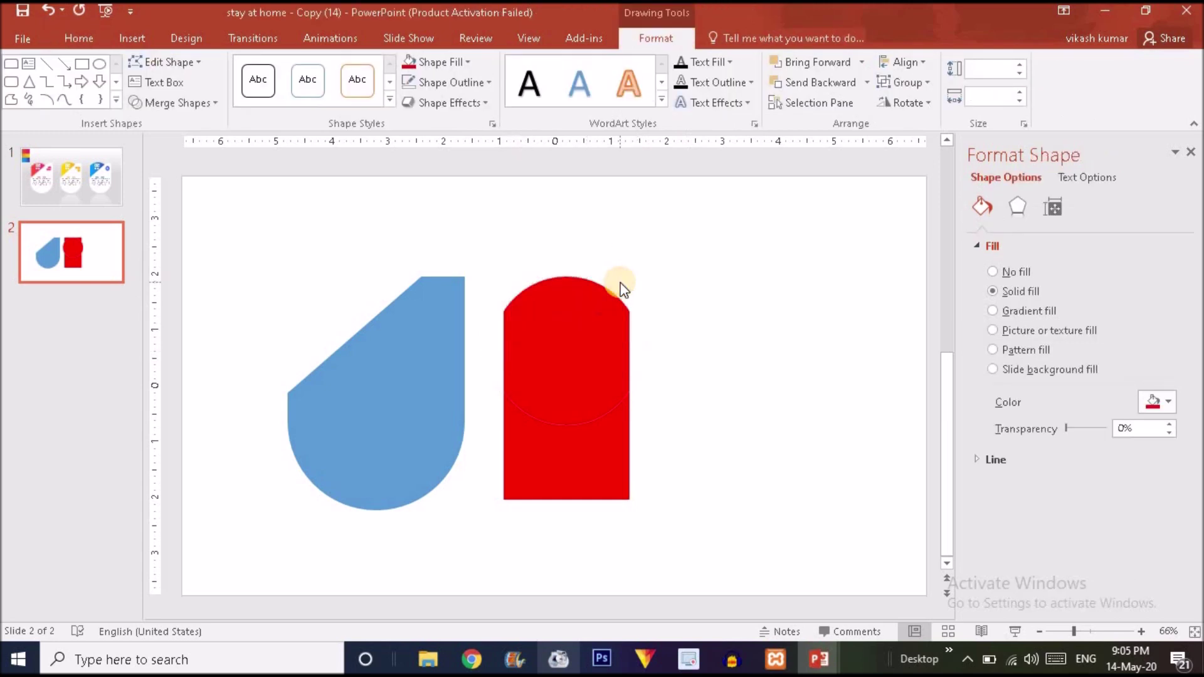
Union the remaining red fragments into one arch shape and move it beside the blue card
left_click_drag(449, 202, 769, 601)
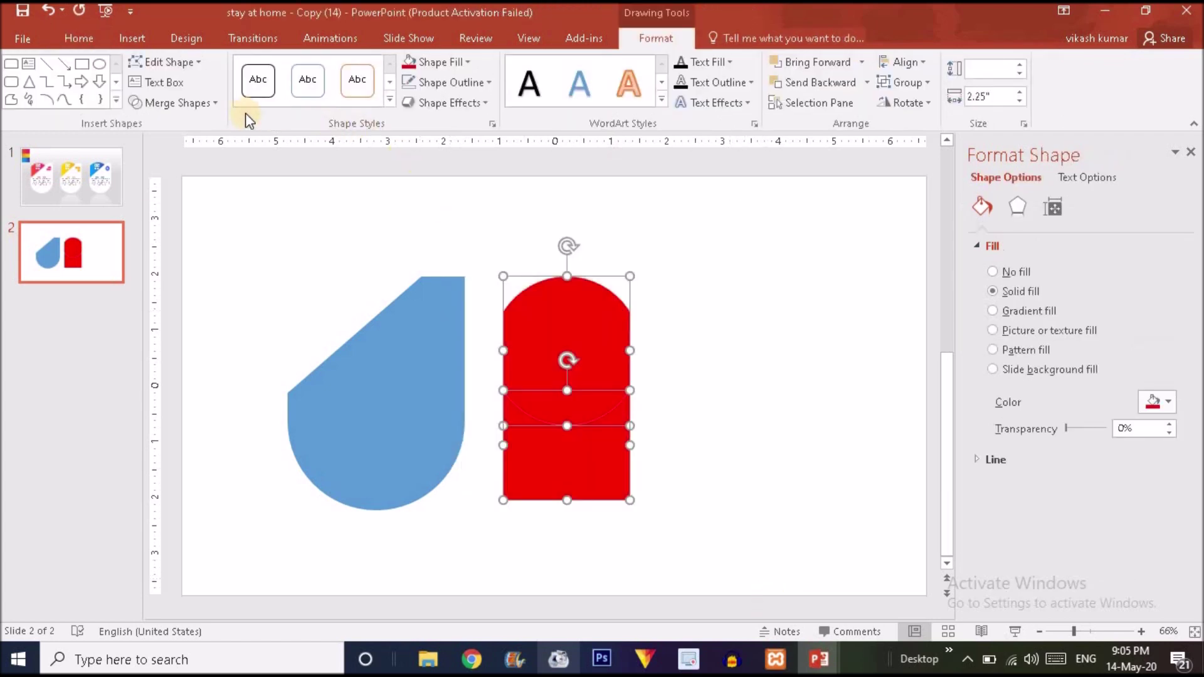
left_click(206, 106)
left_click(578, 325)
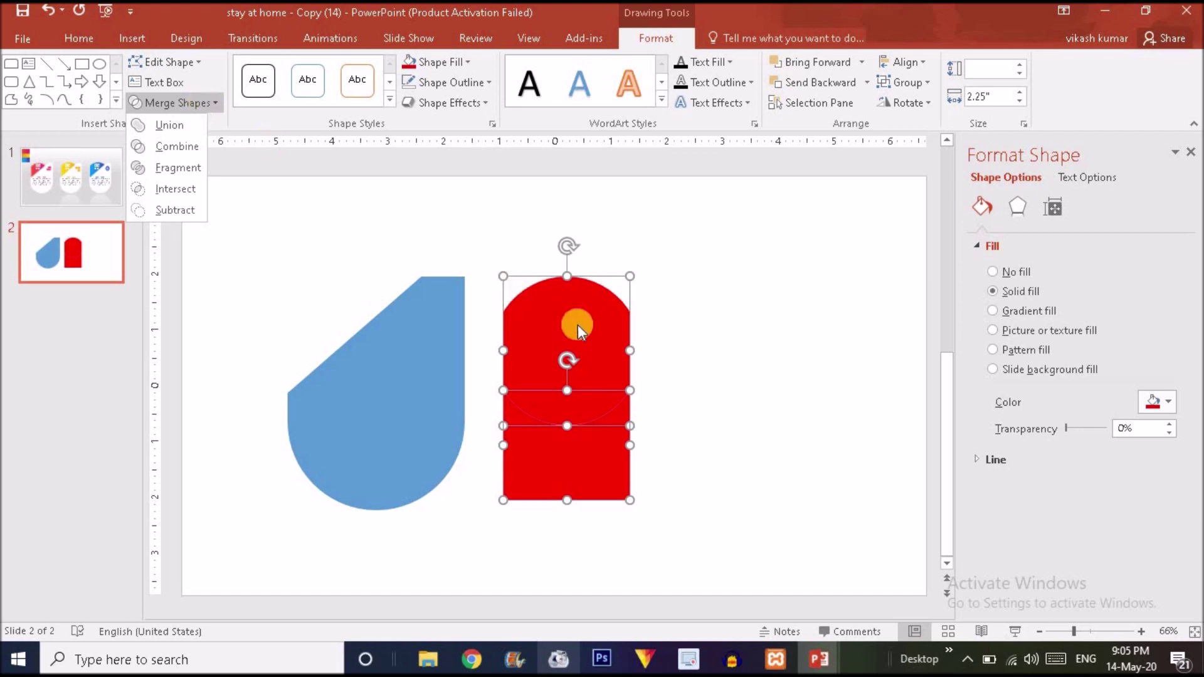
left_click(181, 123)
left_click(573, 368)
left_click(513, 372)
left_click_drag(513, 372, 612, 340)
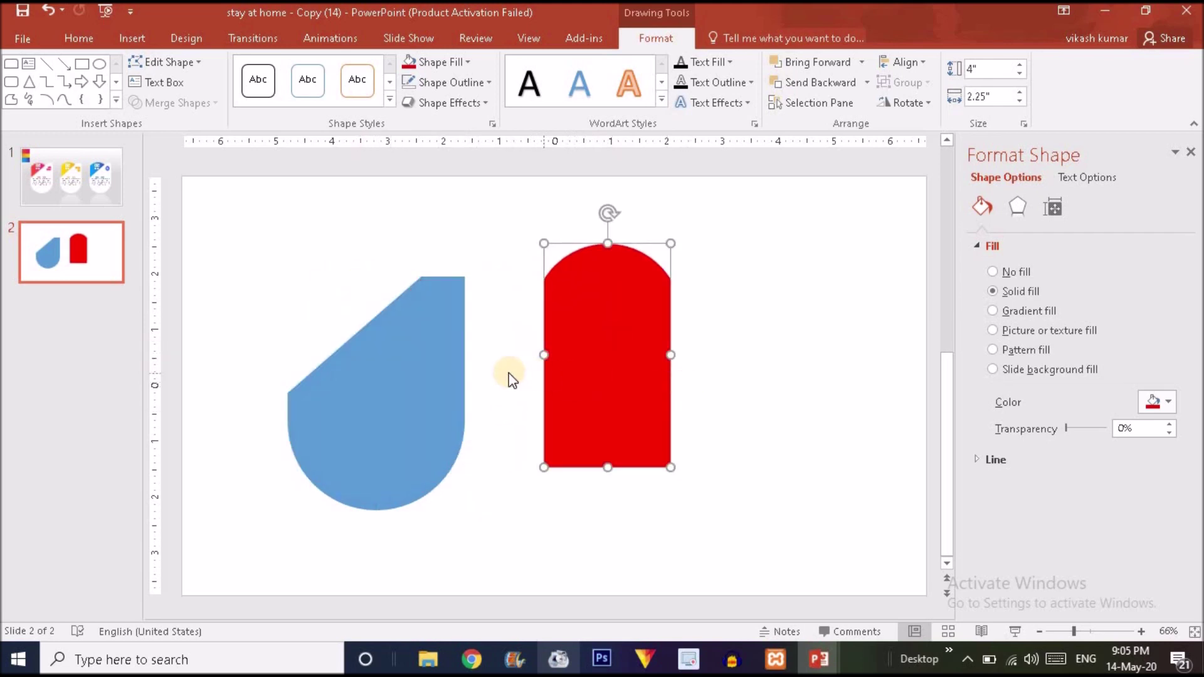
Draw a blue rectangle over the arch's lower part and make it 1.7" tall
left_click(80, 61)
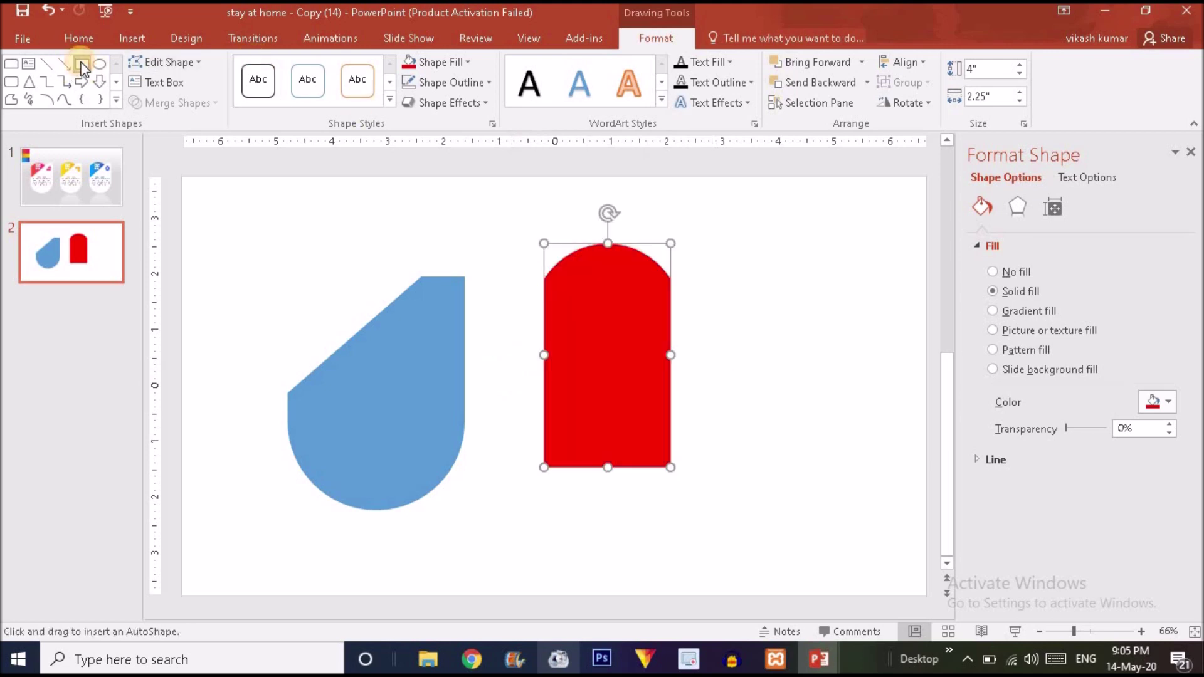
left_click(494, 336)
left_click_drag(525, 371, 687, 424)
left_click_drag(593, 449, 593, 488)
Subtract the blue bar from the red arch and move the cap onto the blue shape's top
left_click(645, 286)
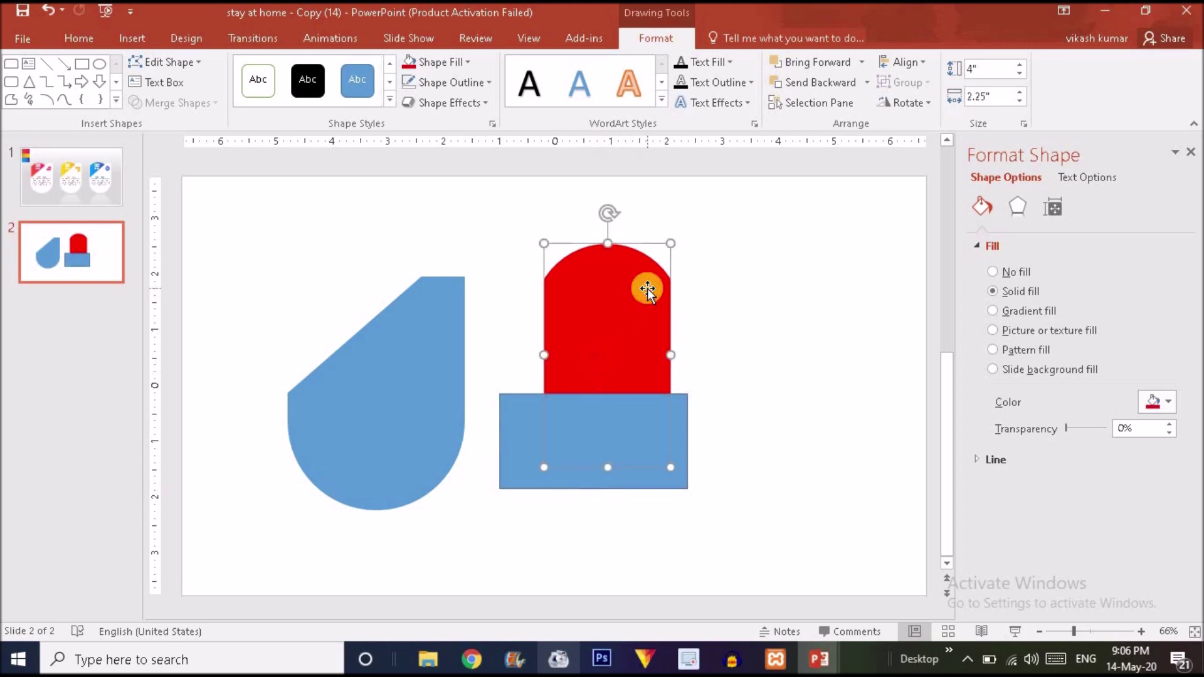
left_click(523, 434, "ctrl")
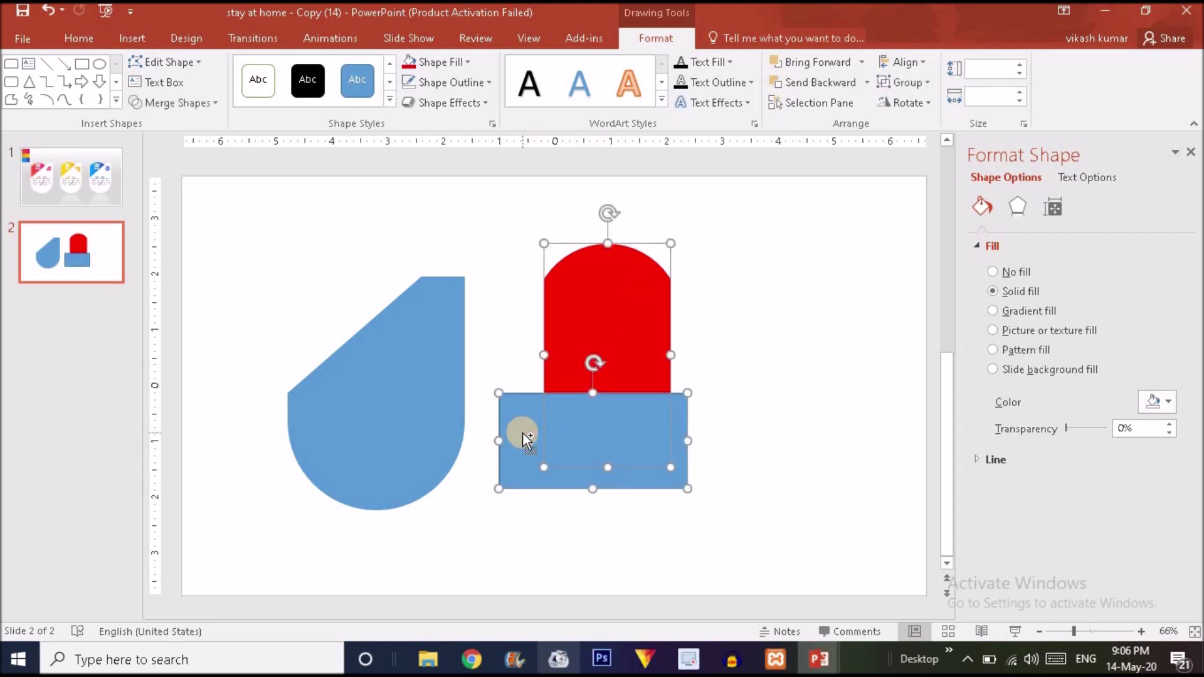
left_click(204, 109)
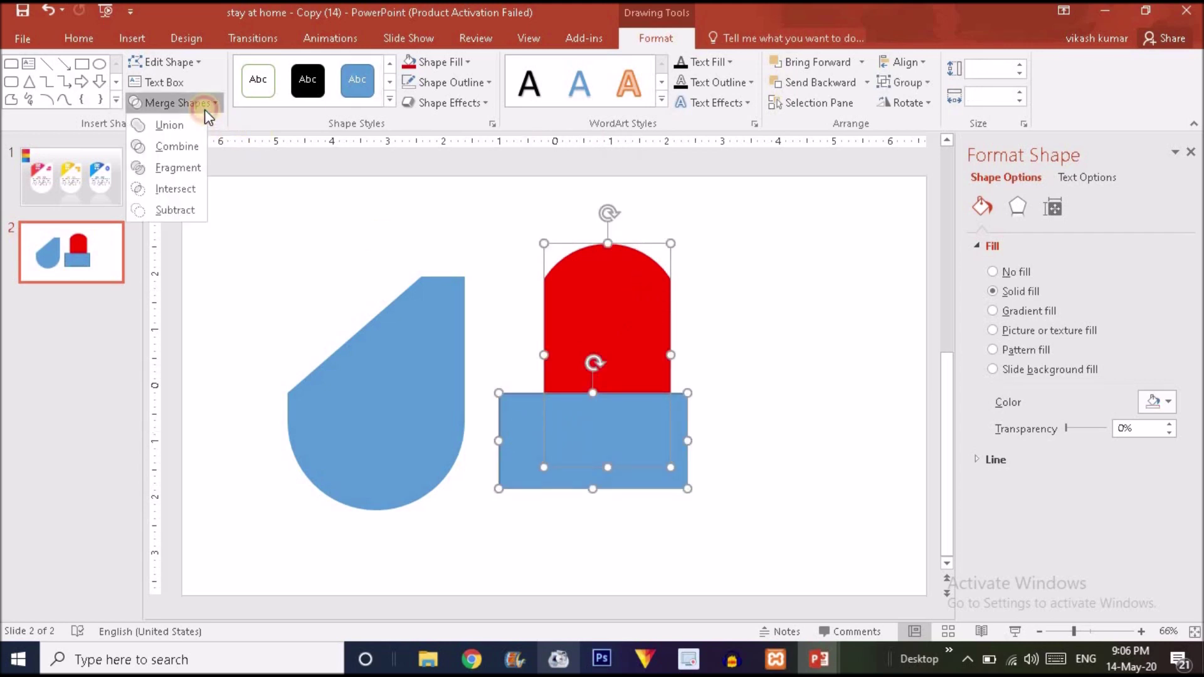
left_click(190, 216)
left_click_drag(592, 353, 342, 362)
Send the red cap to the back, behind the blue card
right_click(342, 363)
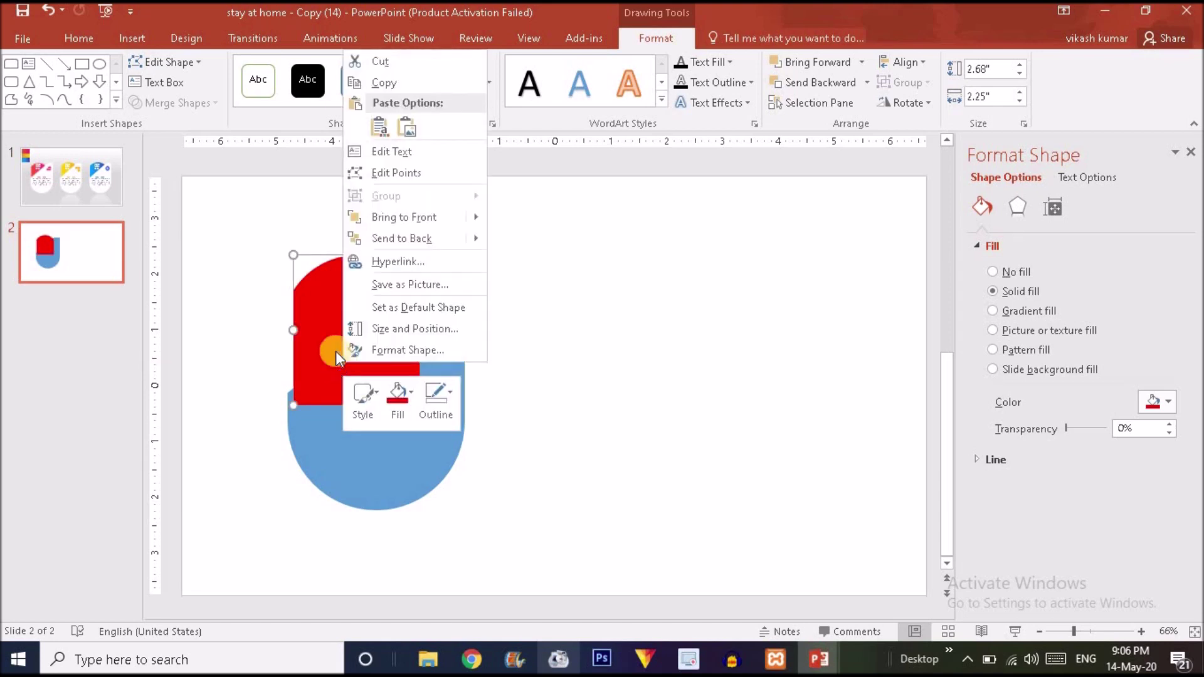
left_click(326, 335)
right_click(326, 335)
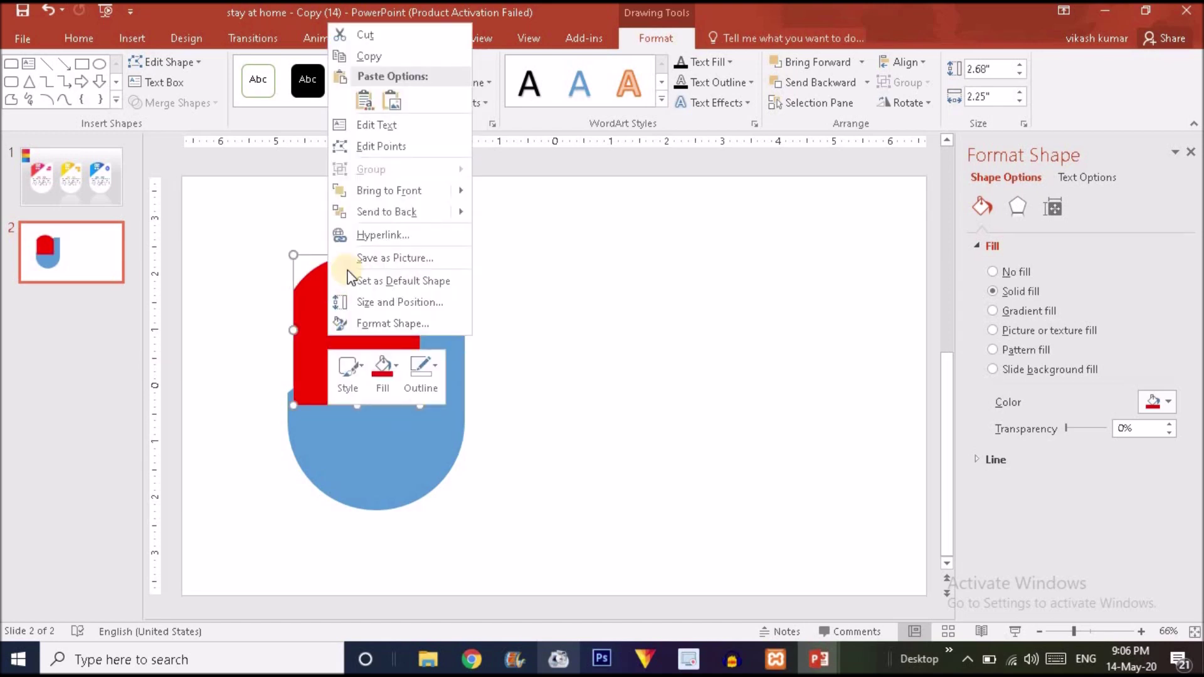
mouse_move(375, 218)
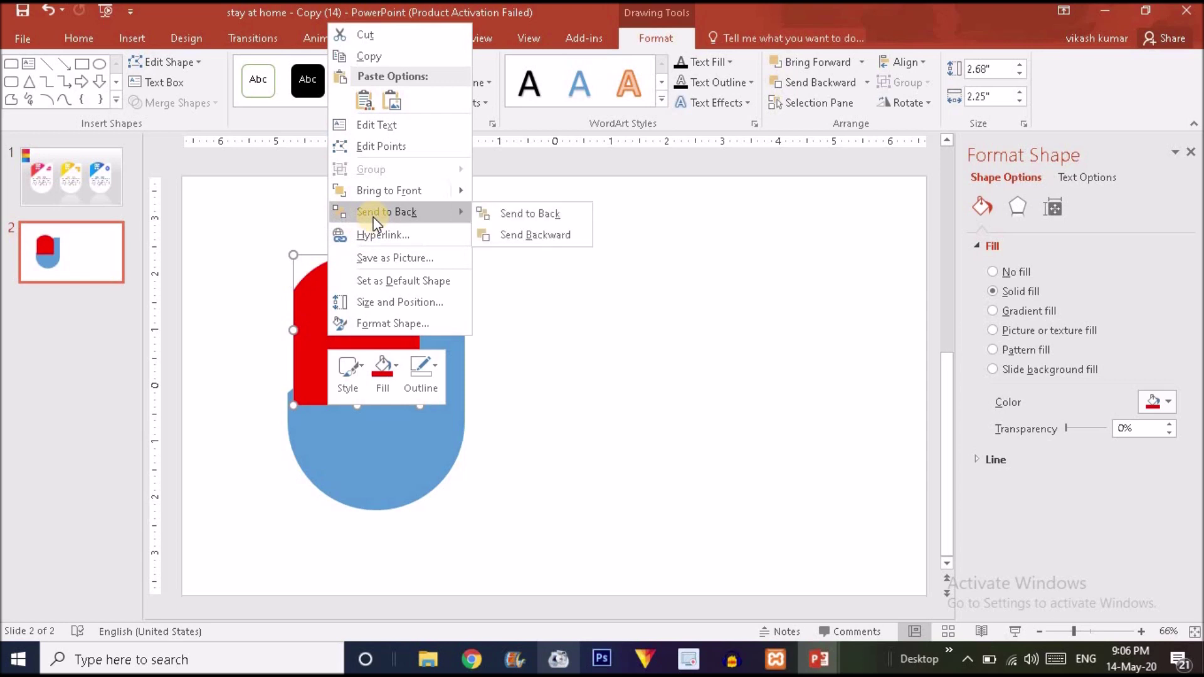
left_click(561, 218)
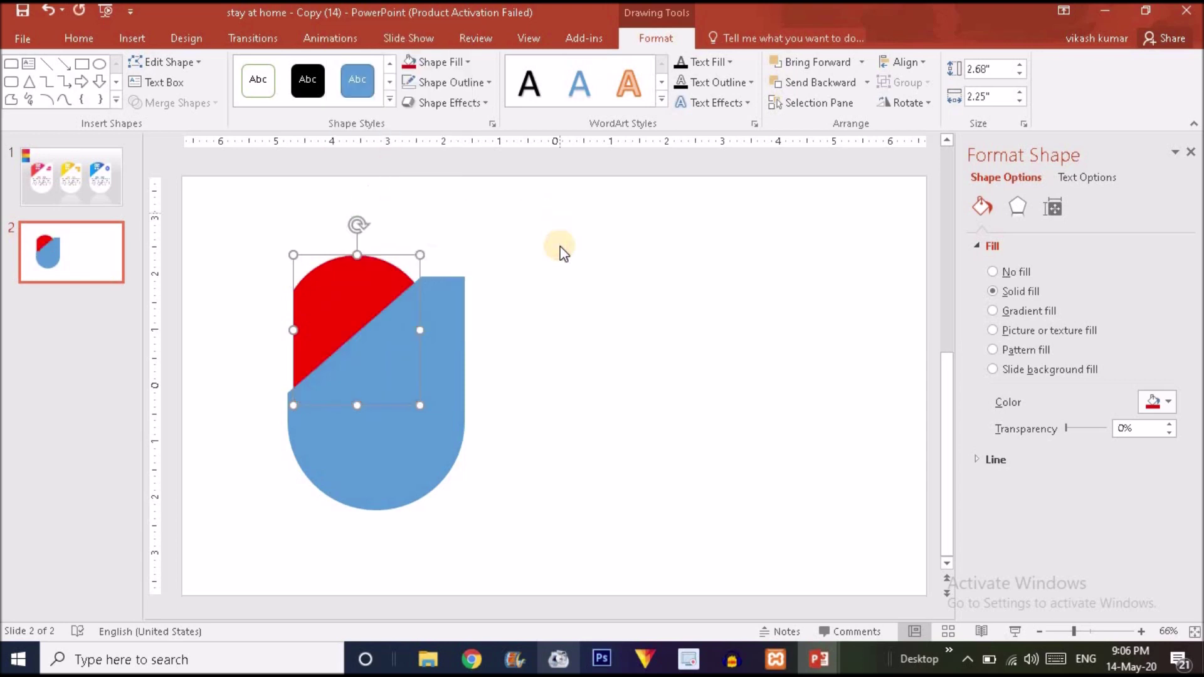
left_click(561, 285)
Nudge the red cap down and right, widen it to 2.37", and compare with slide 1
left_click(384, 290)
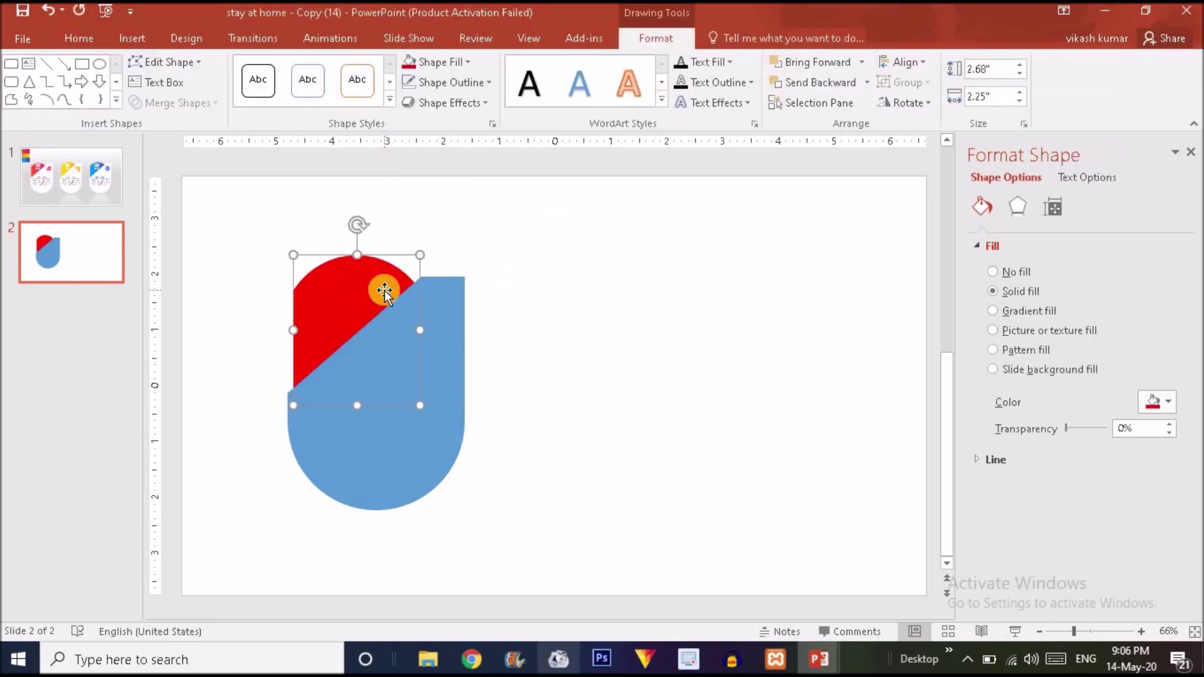
key("Down")
key("Down")
key("Down")
key("Down")
key("Down")
key("Down")
key("Down")
key("Down")
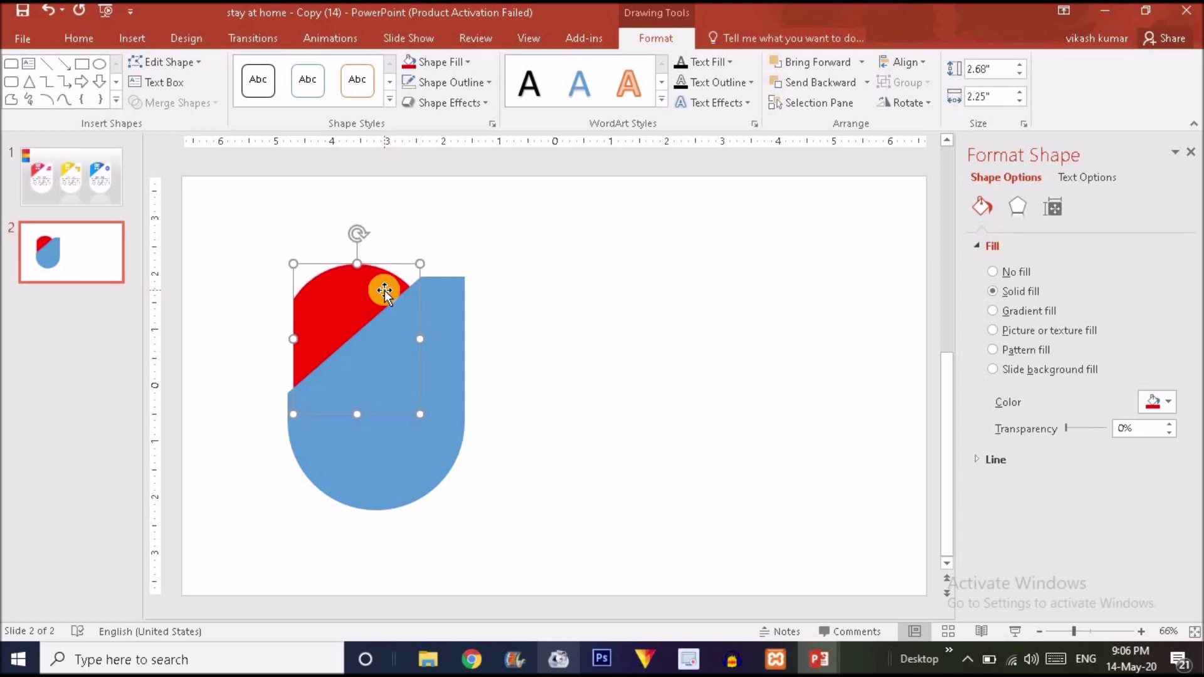
key("Down")
key("Down")
key("Down")
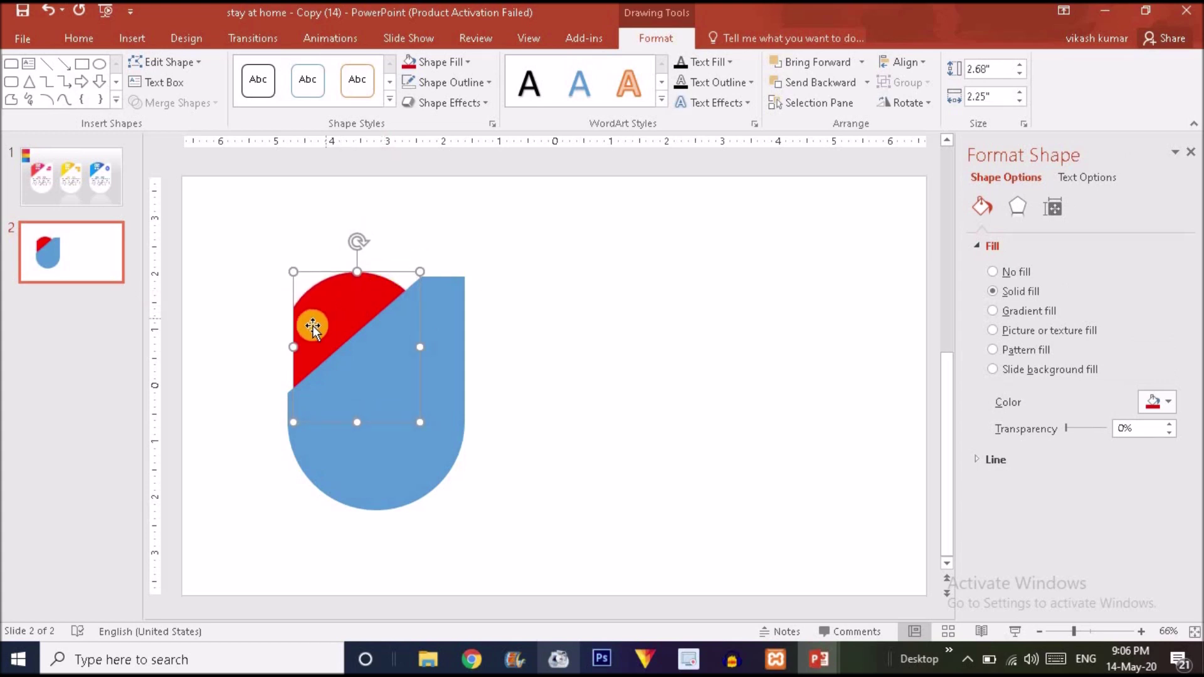
left_click_drag(293, 348, 287, 347)
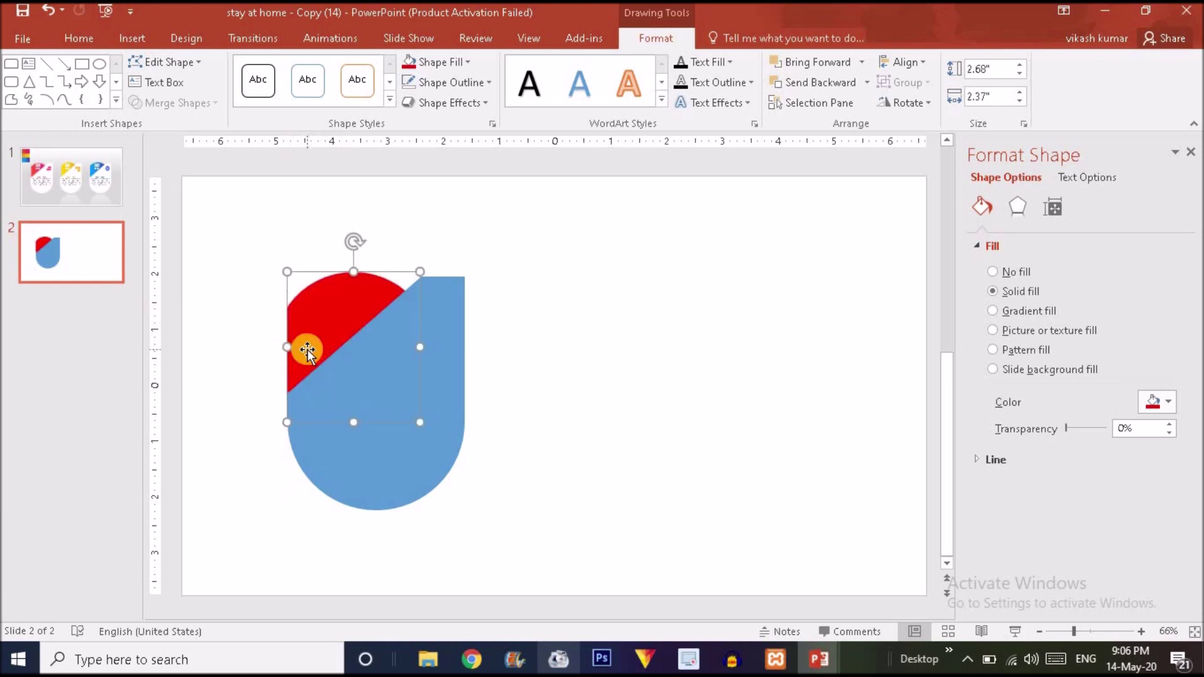
key("Right")
key("Right")
key("Right")
key("Right")
key("Right")
key("Right")
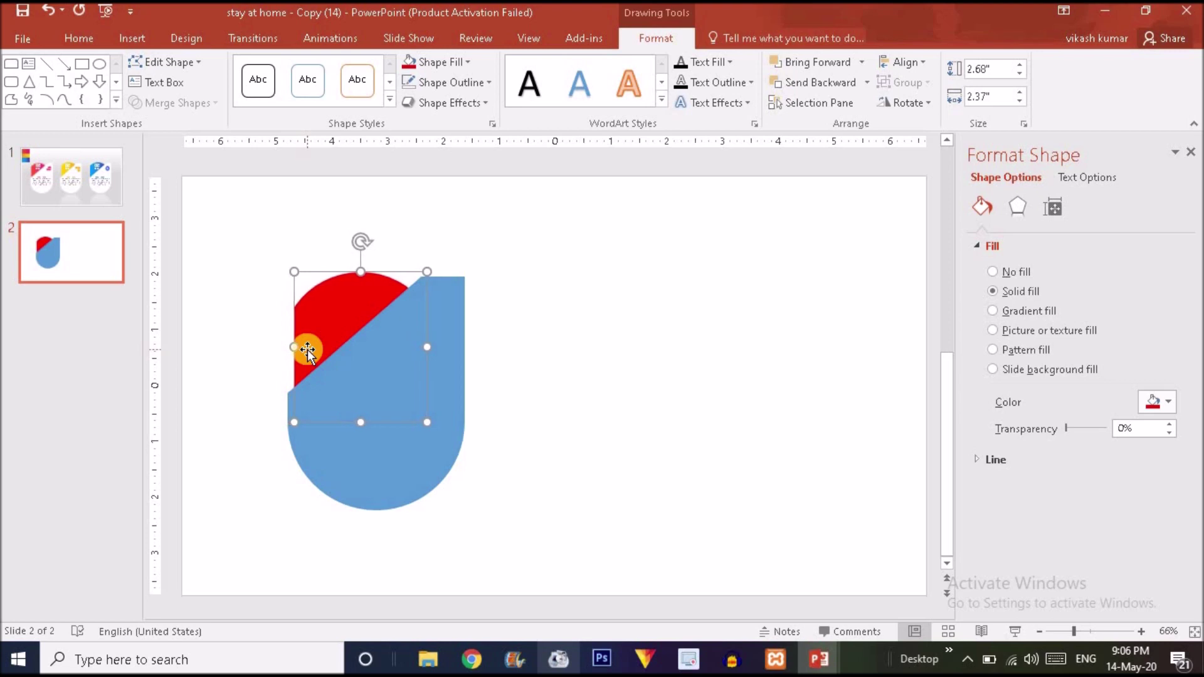
left_click(107, 197)
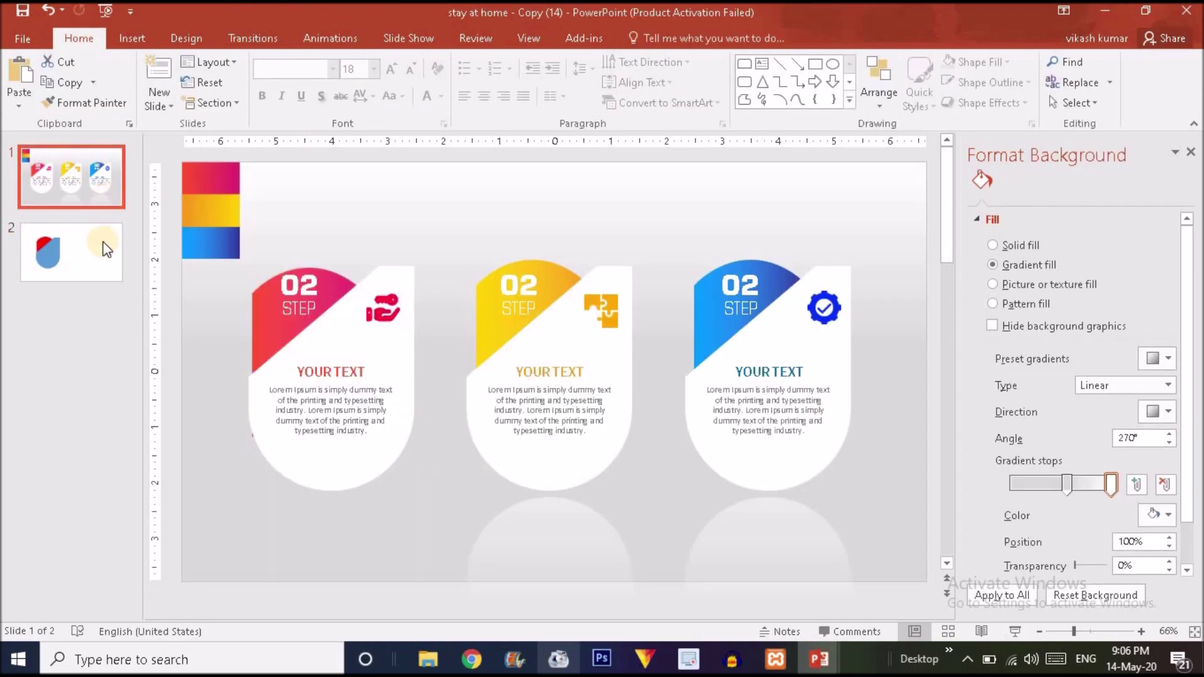
left_click(90, 275)
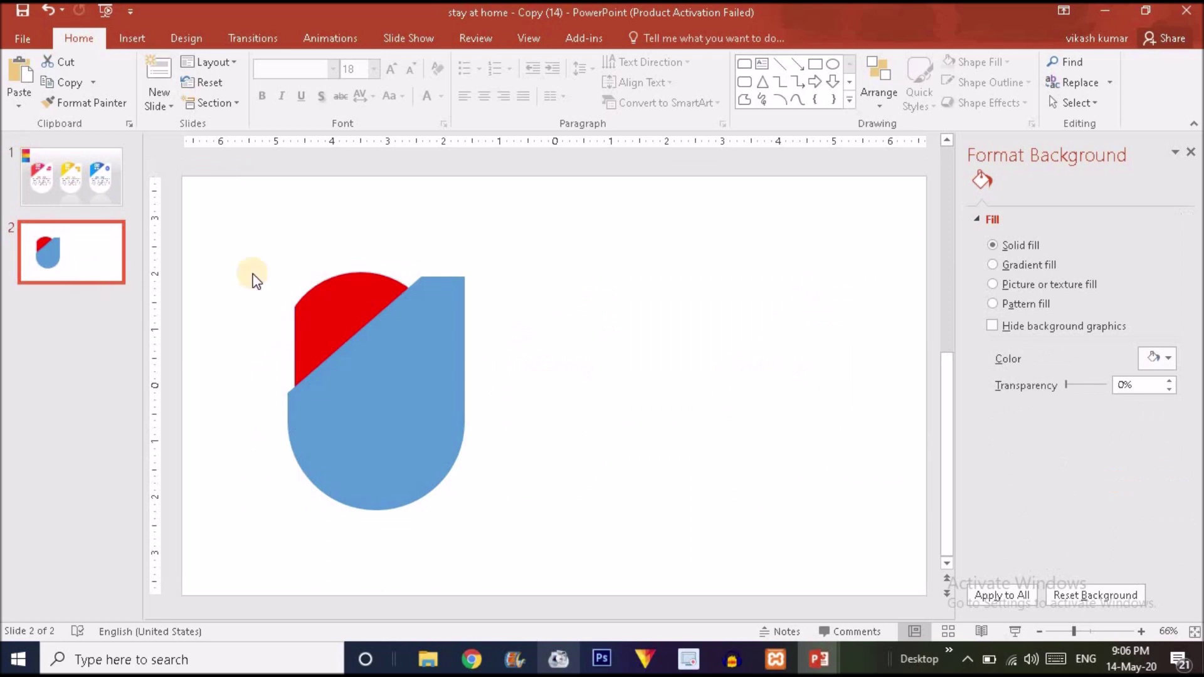
Fine-tune the red cap's left and right edges to match slide 1's cards
left_click(332, 299)
left_click_drag(424, 350, 413, 348)
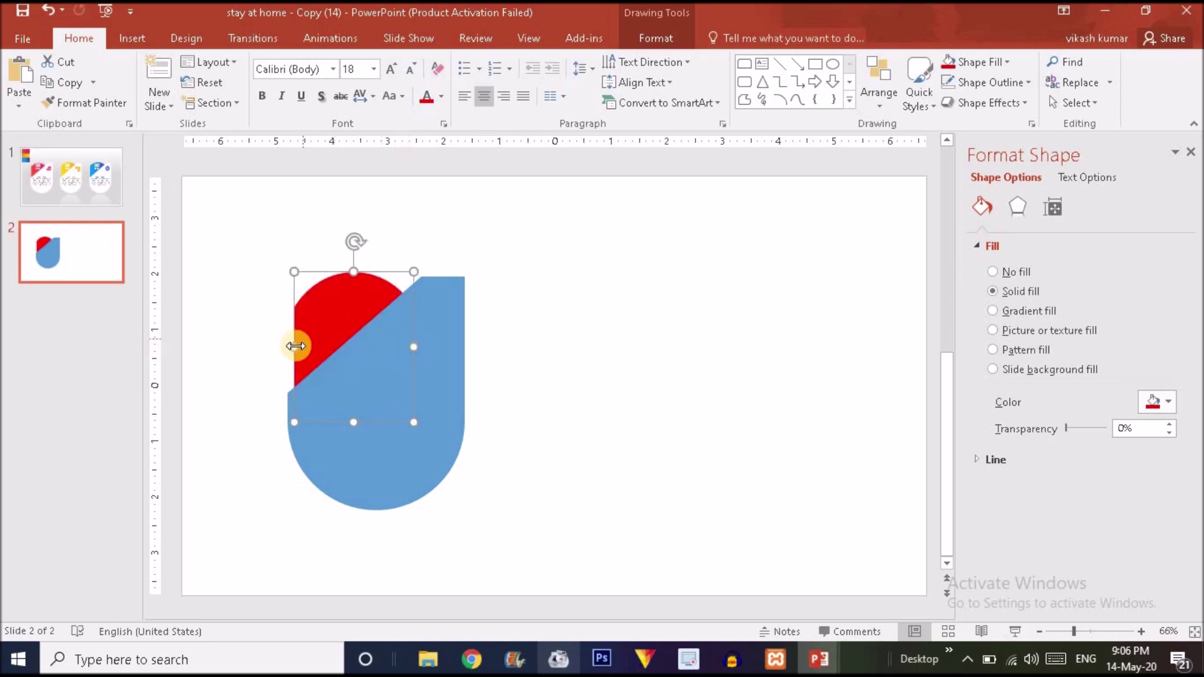
left_click_drag(295, 346, 295, 345)
left_click_drag(413, 346, 416, 346)
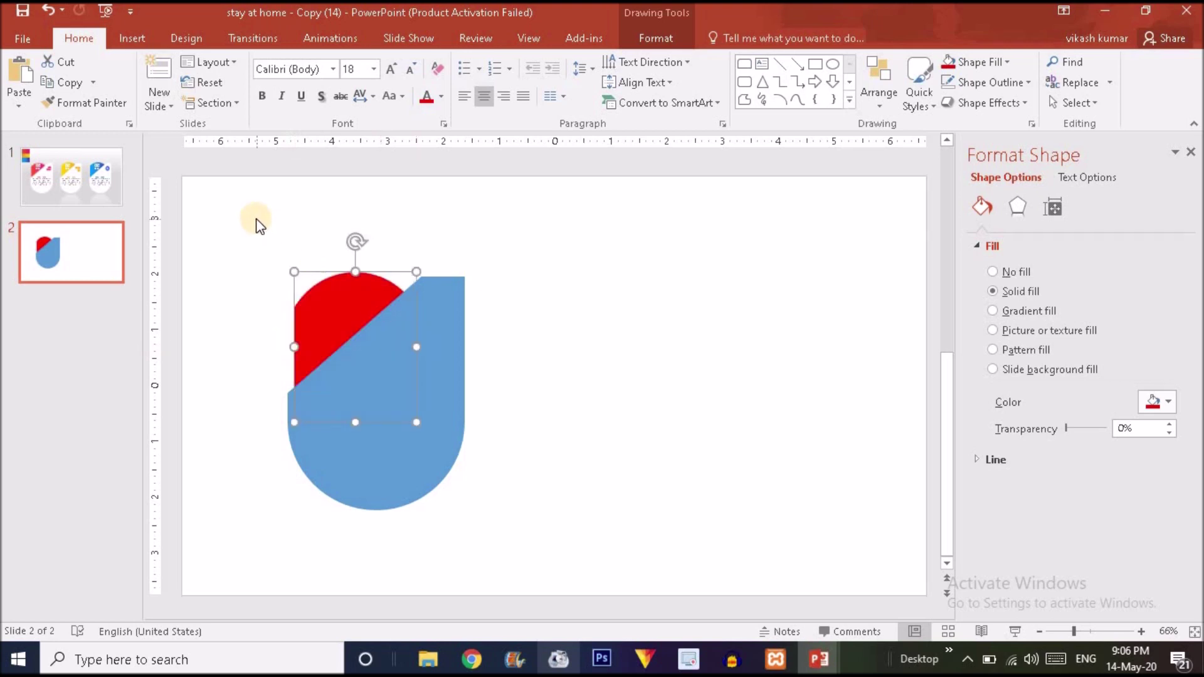
left_click(256, 218)
left_click(101, 195)
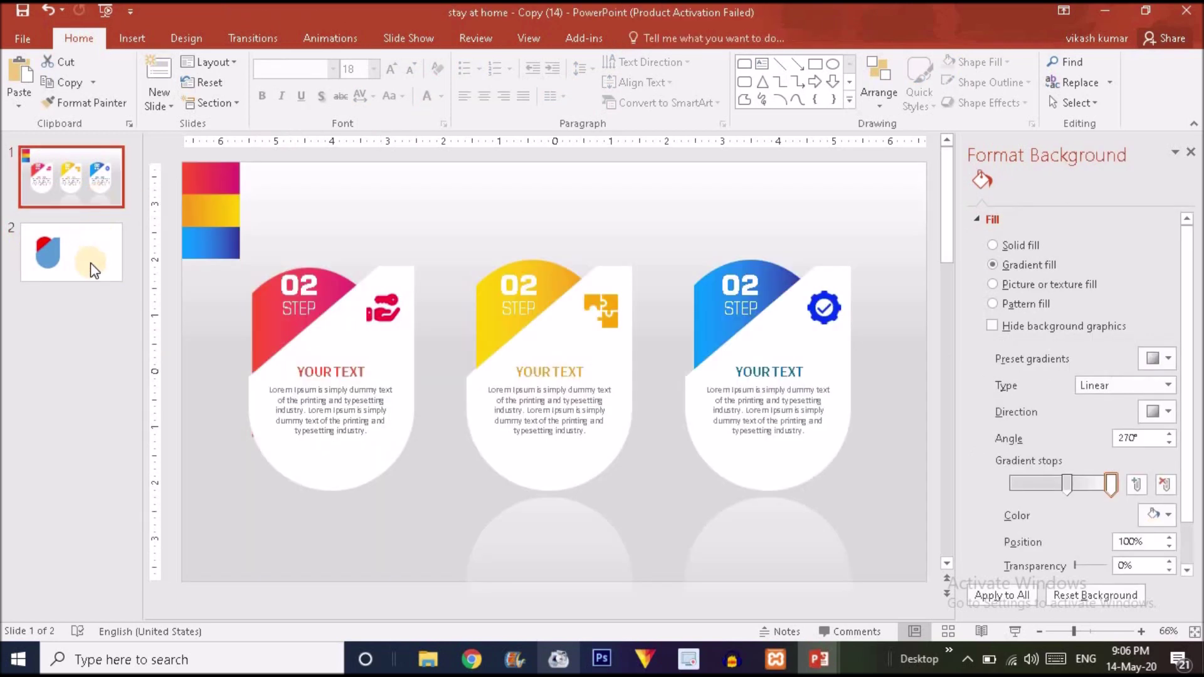
left_click(90, 263)
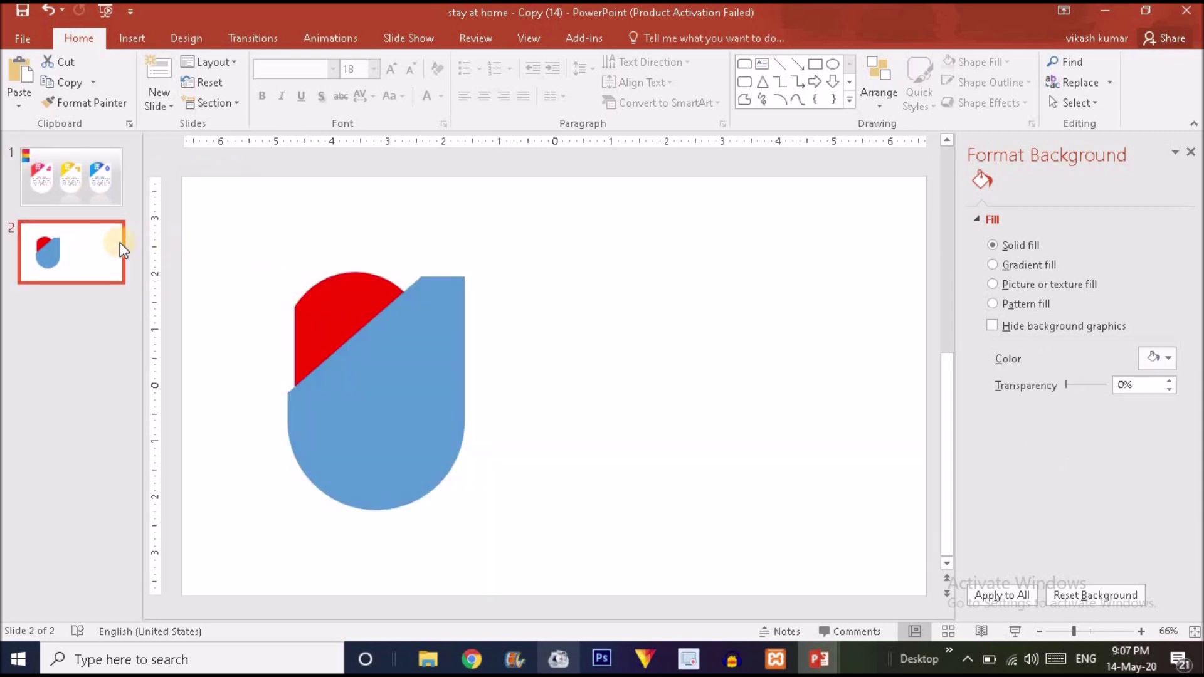
Give slide 2's background a gradient fill and move its stops to lighten it
right_click(625, 225)
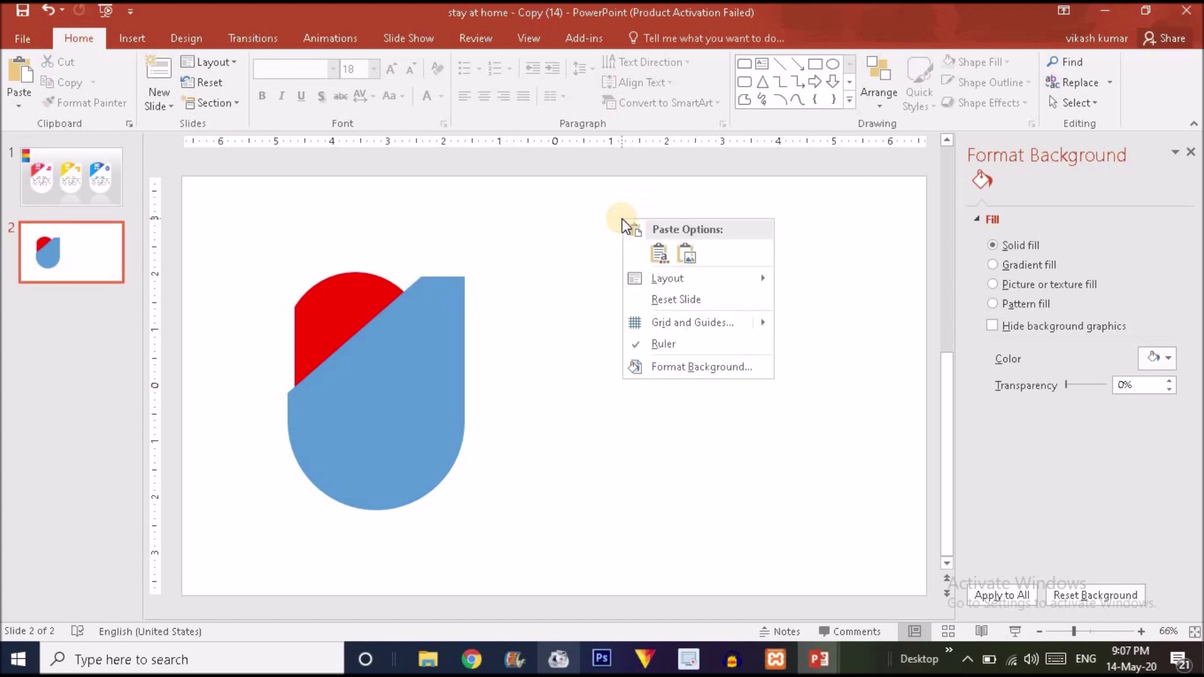
left_click(713, 374)
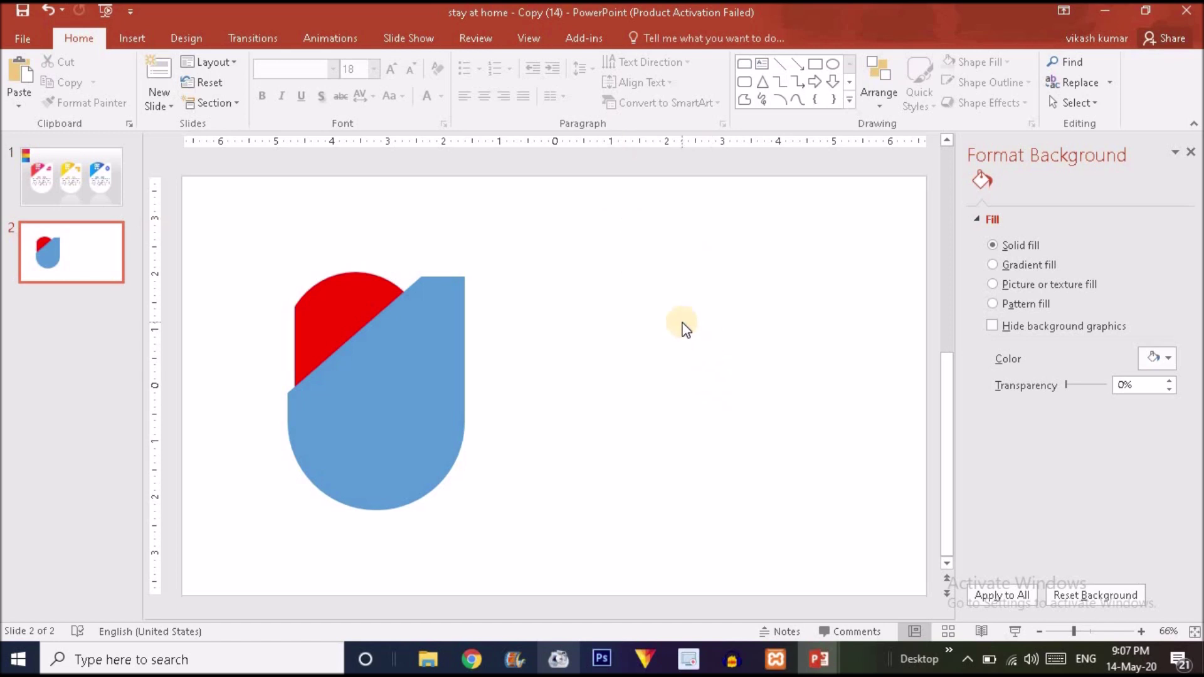
left_click(996, 268)
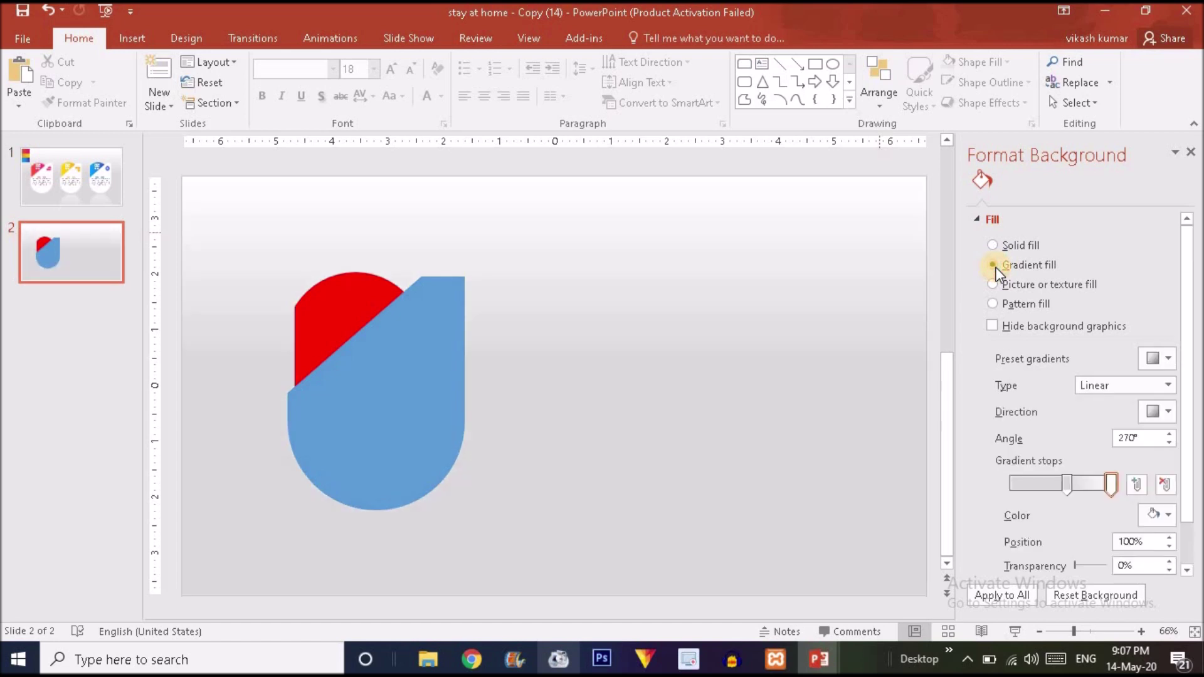
left_click(1068, 483)
left_click(1109, 484)
left_click_drag(1067, 492, 957, 478)
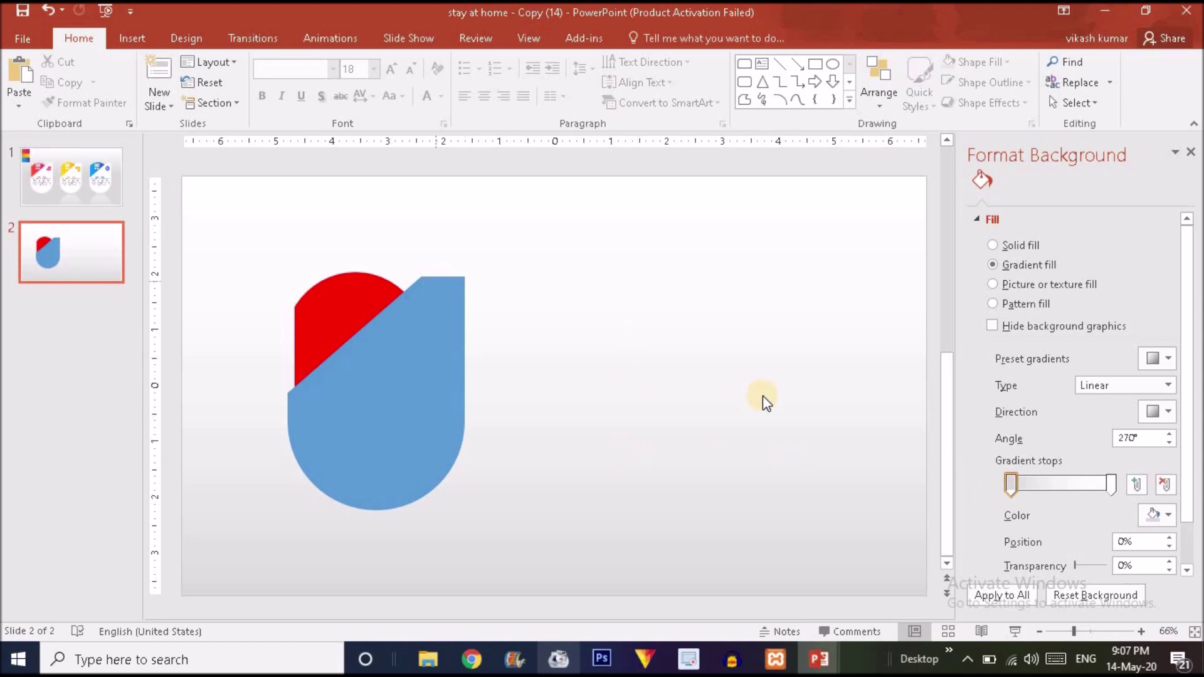
mouse_move(1013, 484)
left_mouse_down()
mouse_move(1028, 487)
mouse_move(995, 485)
left_mouse_up()
left_click(1111, 484)
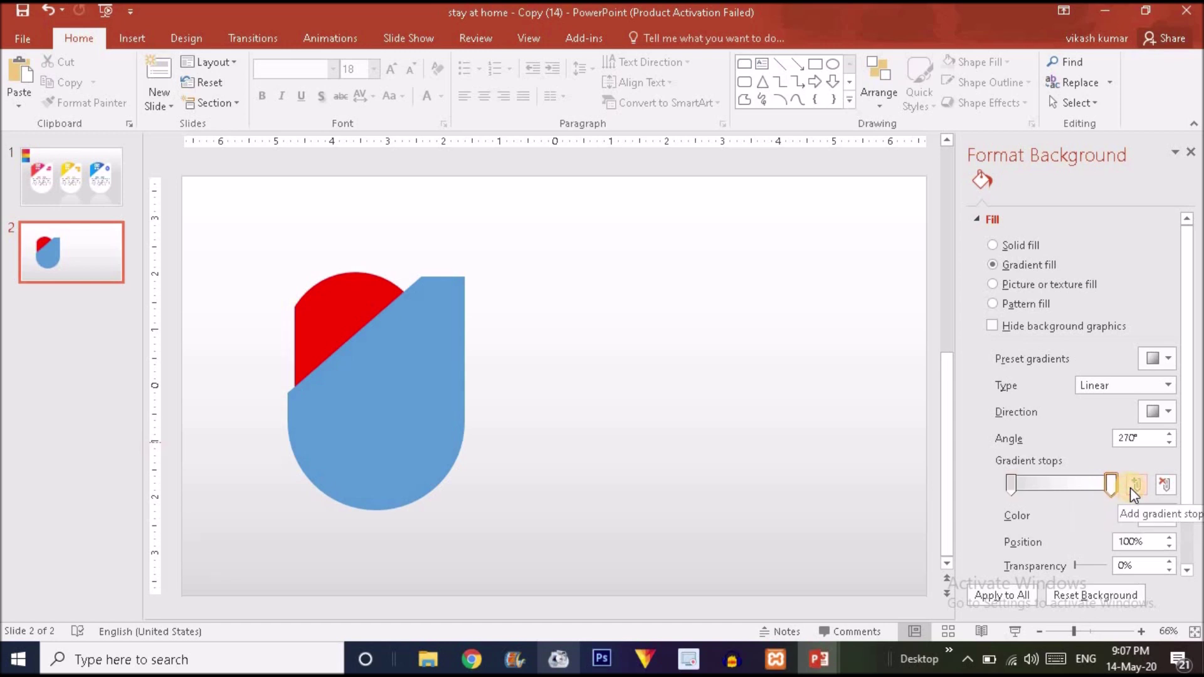
left_click(436, 416)
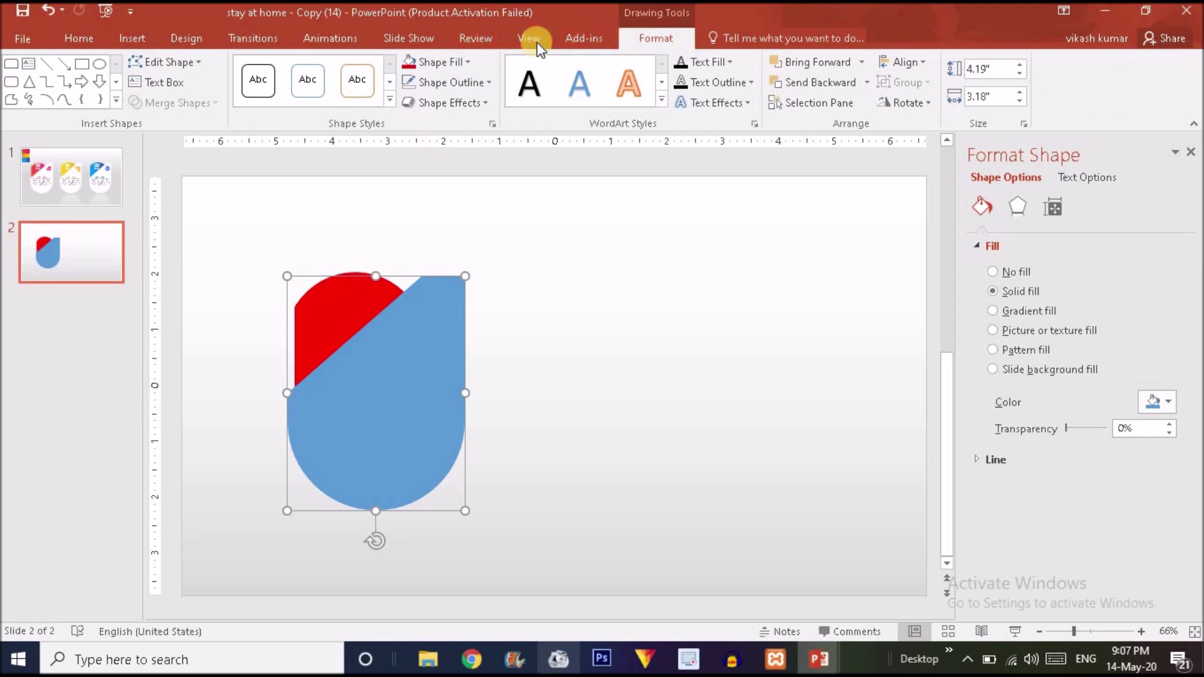
Fill the blue card shape with white
left_click(440, 63)
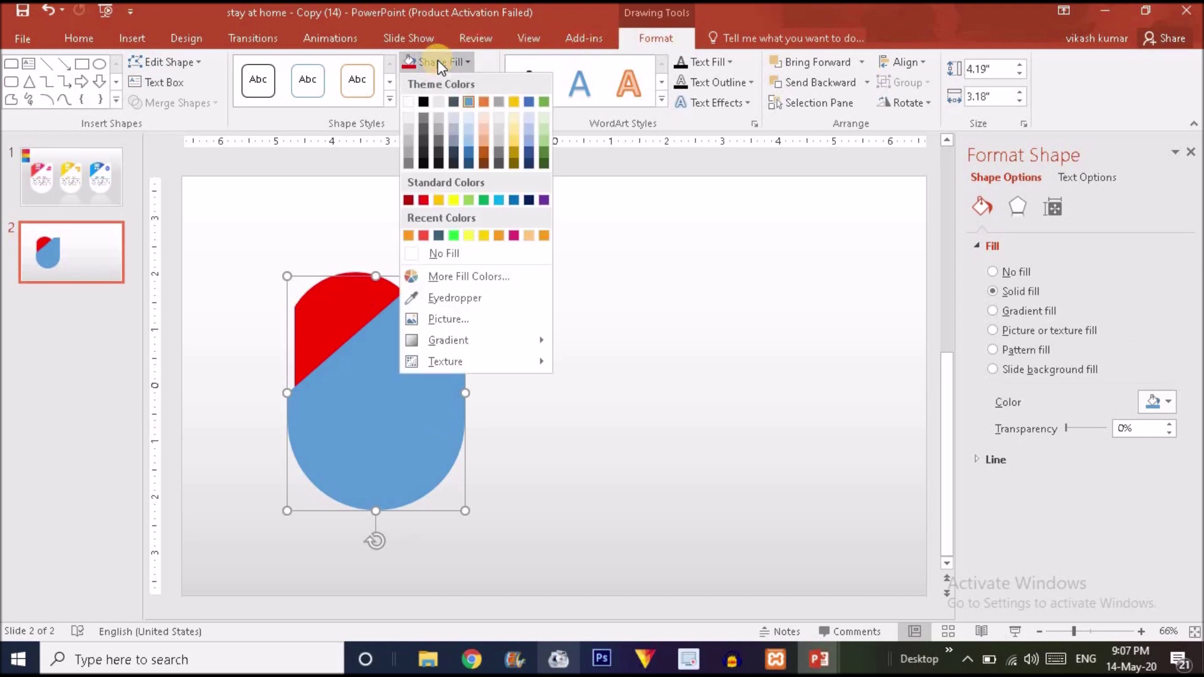
left_click(411, 101)
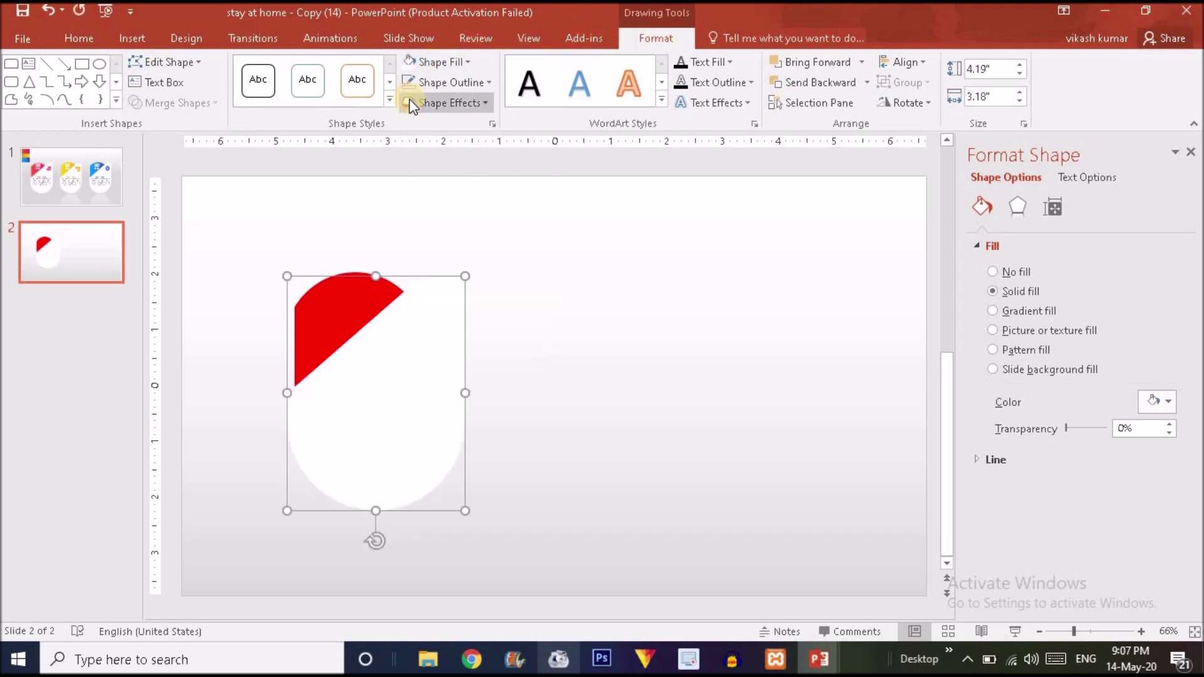
left_click(688, 318)
Move the background's first gradient stop to 18% to darken it, then go to slide 1
left_click_drag(1012, 483, 1031, 482)
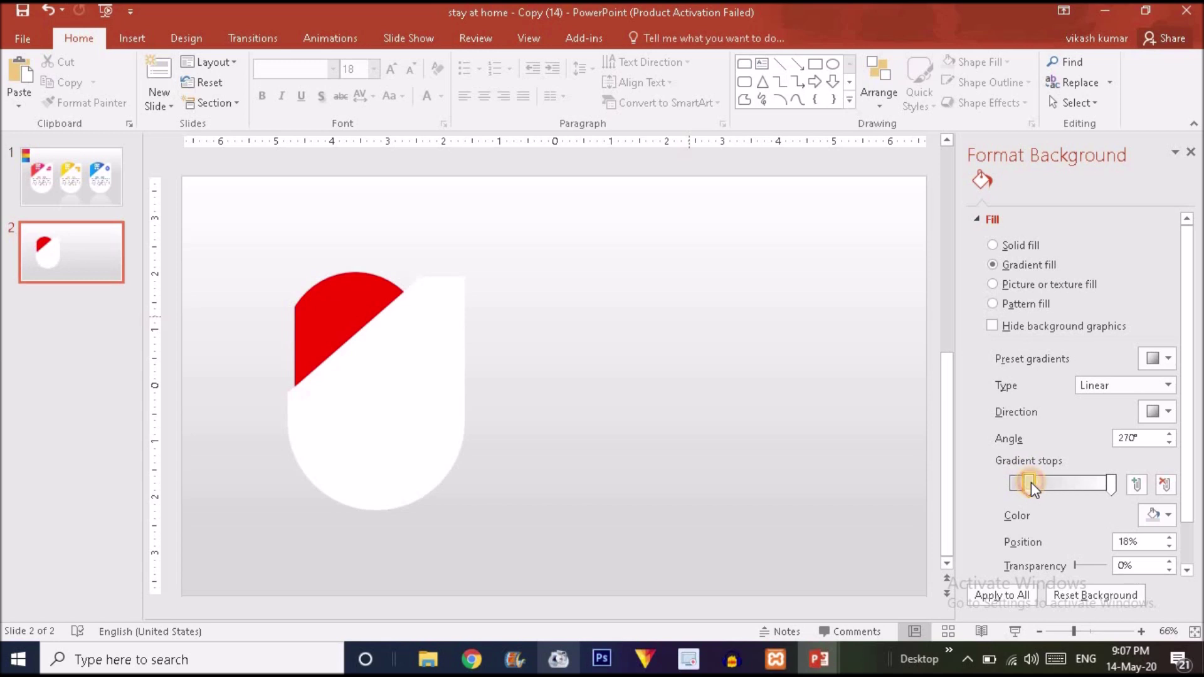
left_click(417, 398)
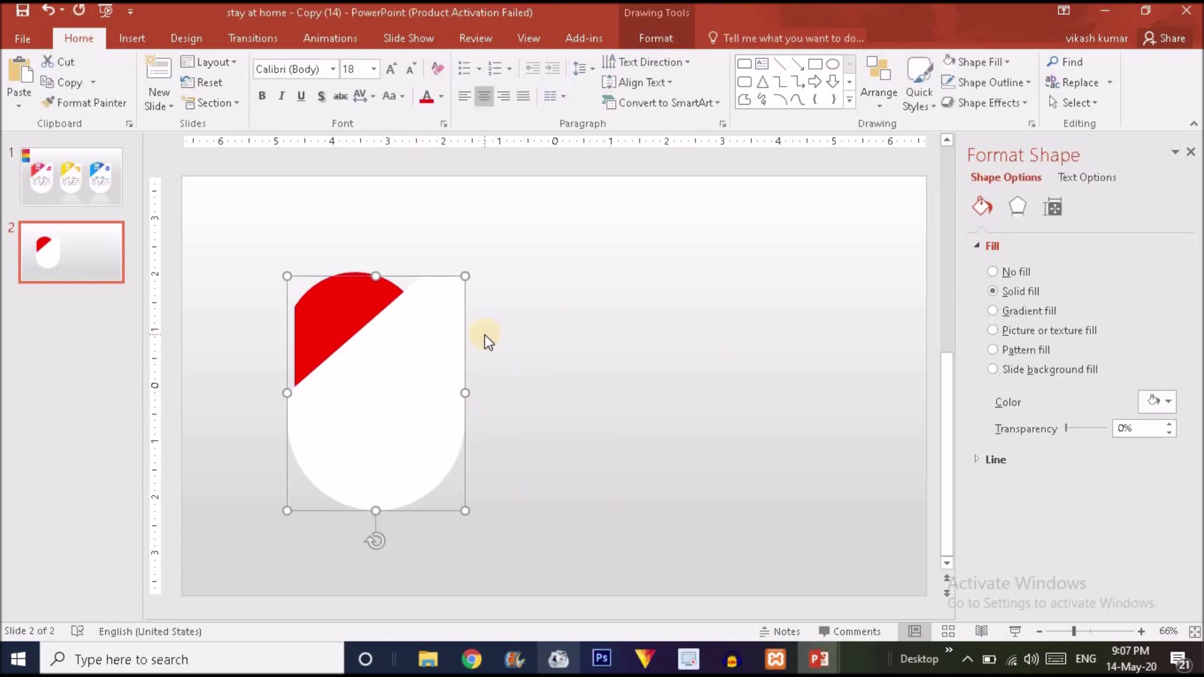
left_click(557, 344)
left_click(346, 312)
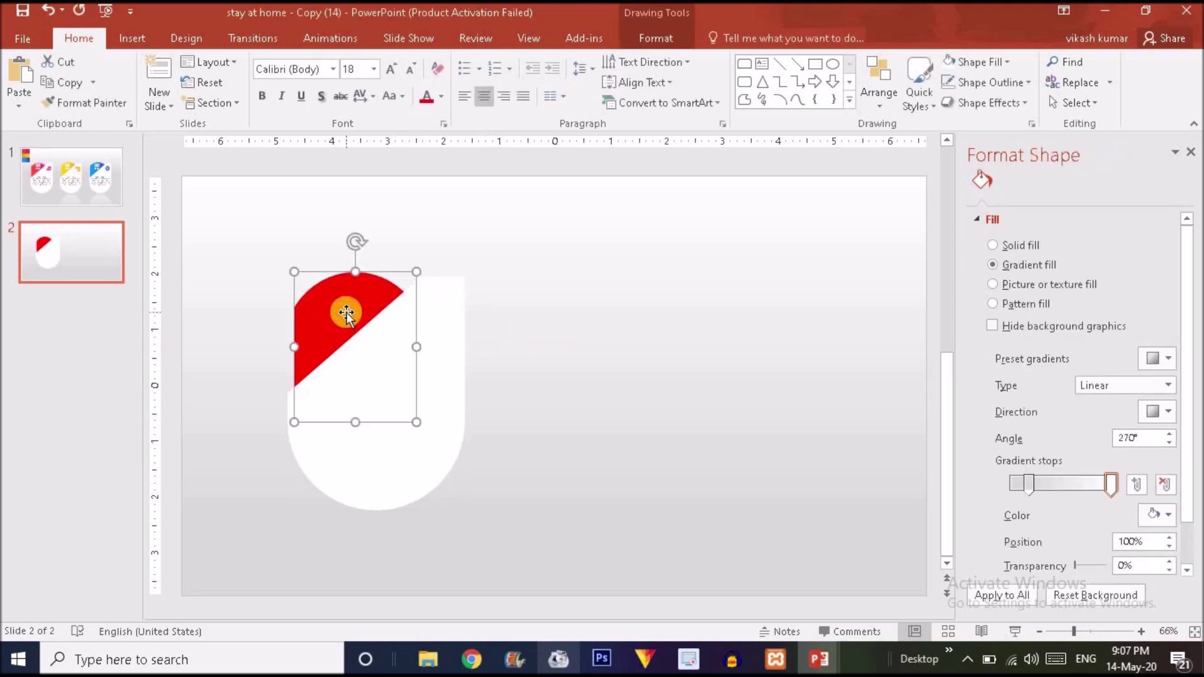
left_click(73, 164)
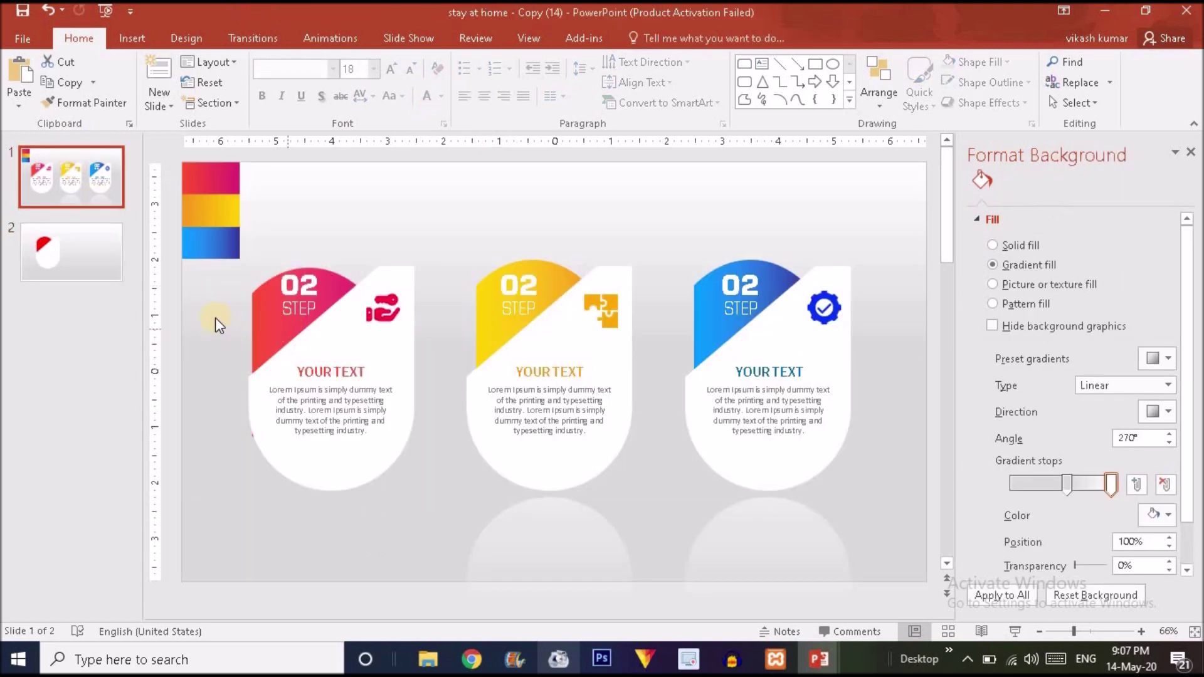
Paste slide 1's three colour bars onto slide 2
left_click_drag(251, 272, 126, 118)
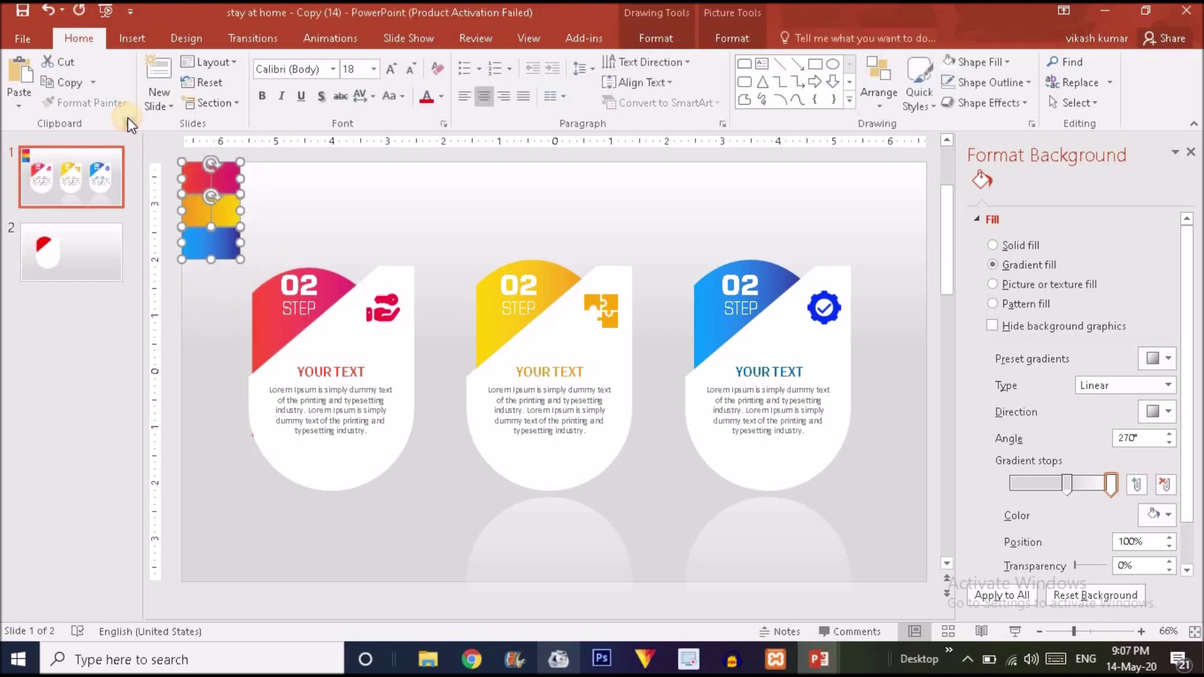
left_click(69, 272)
key("ctrl+v")
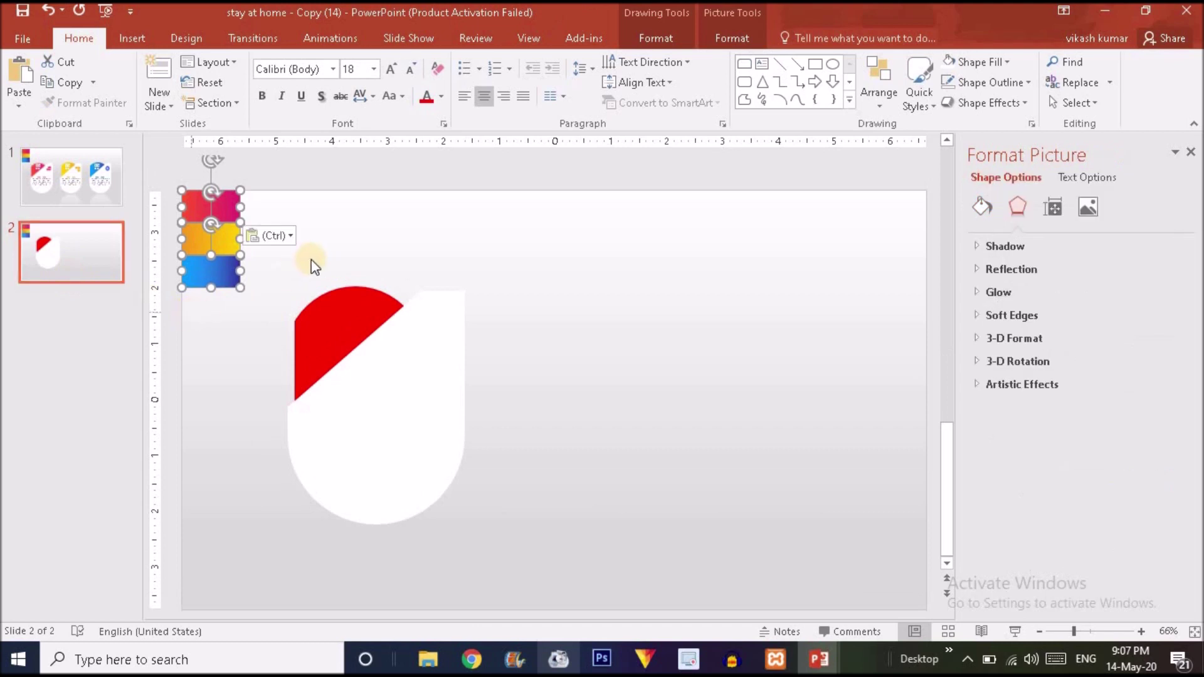
left_click(317, 262)
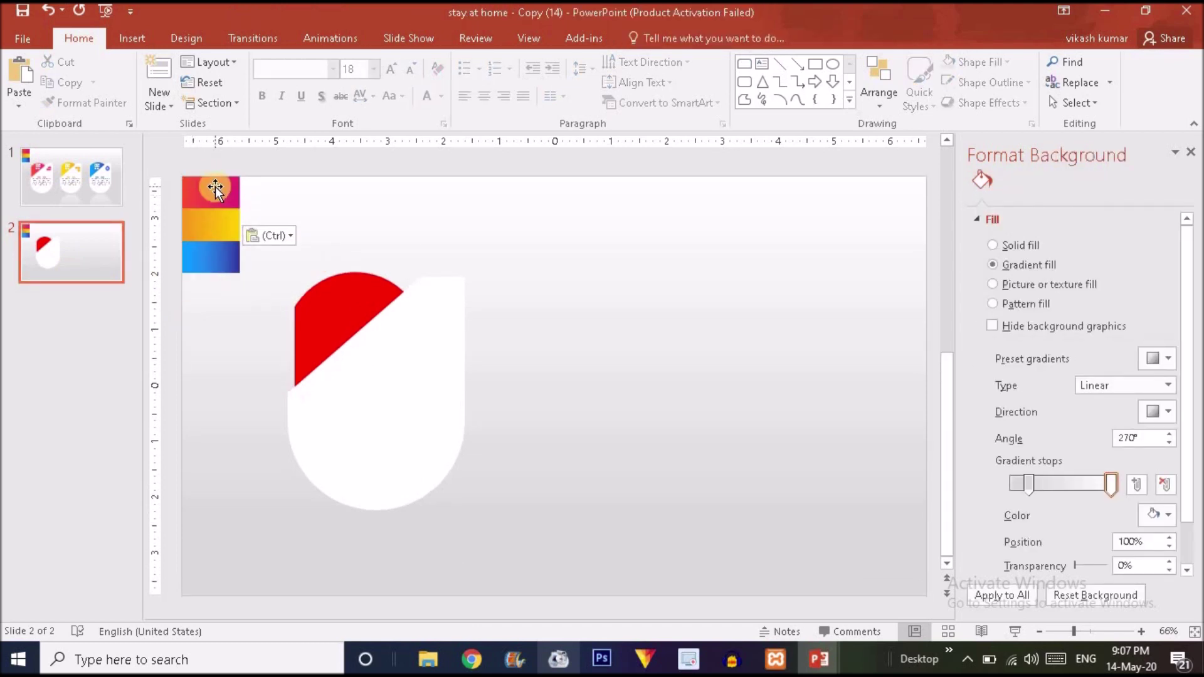
Give the red corner accent a gradient fill with its first stop sampled from the red bar
left_click(340, 325)
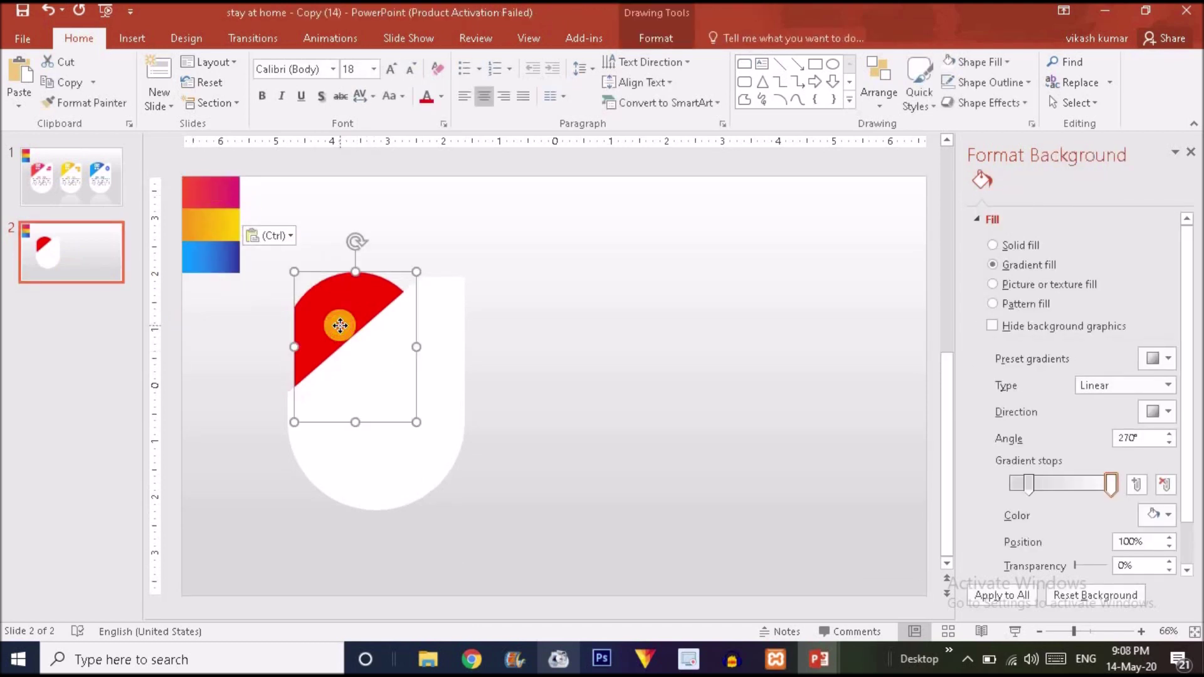
double_click(340, 324)
left_click(997, 311)
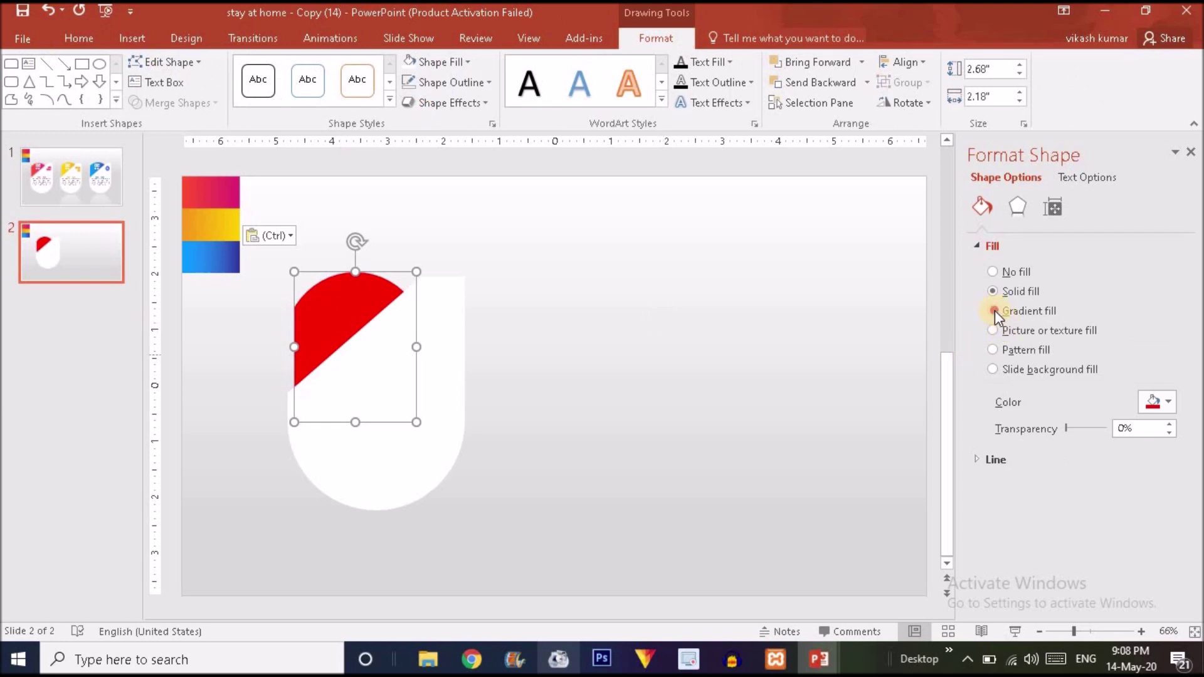
left_click_drag(1025, 528, 995, 528)
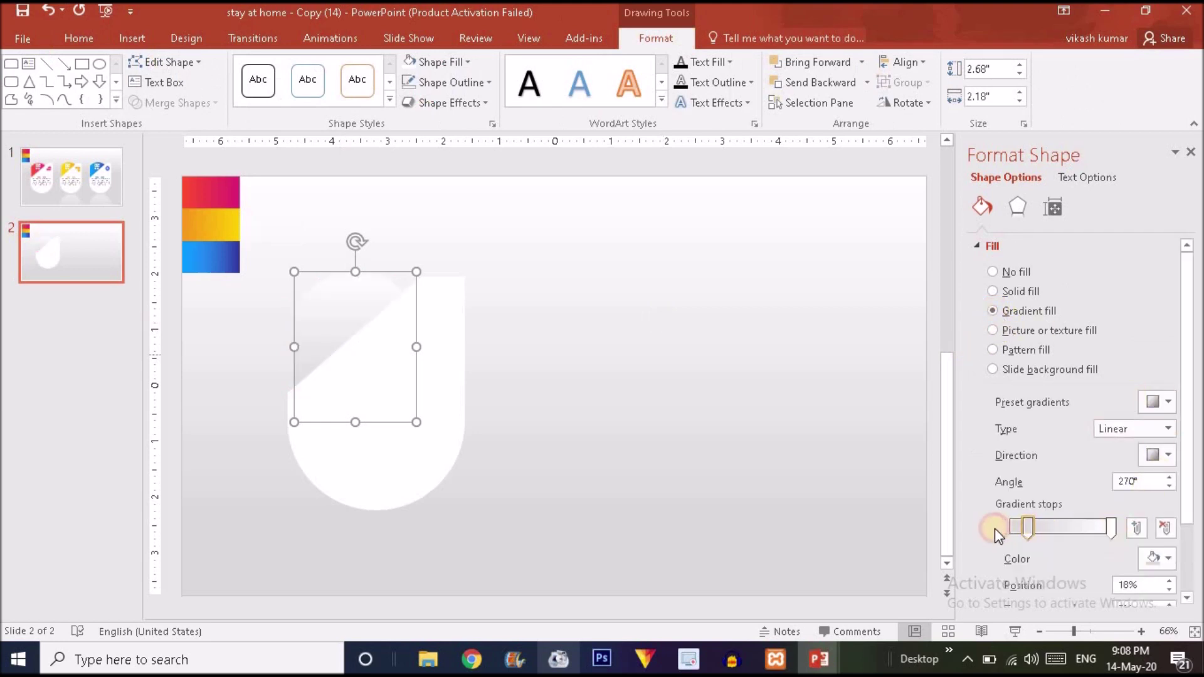
left_click(1168, 555)
left_click(1097, 535)
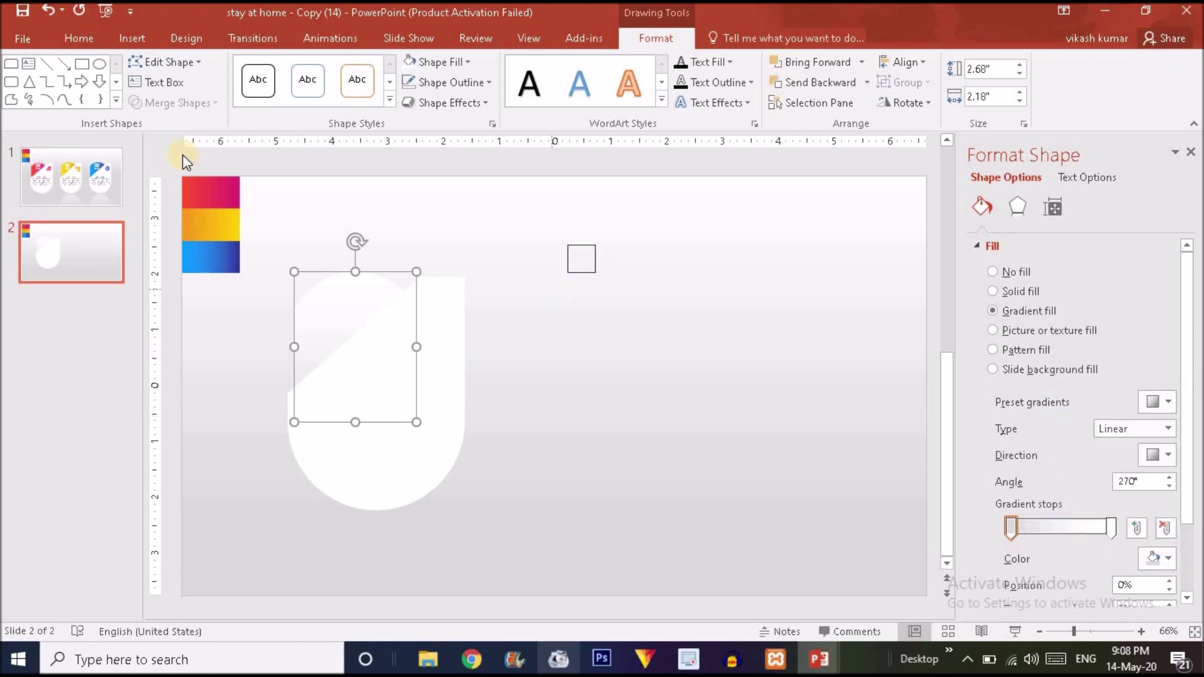
left_click(194, 196)
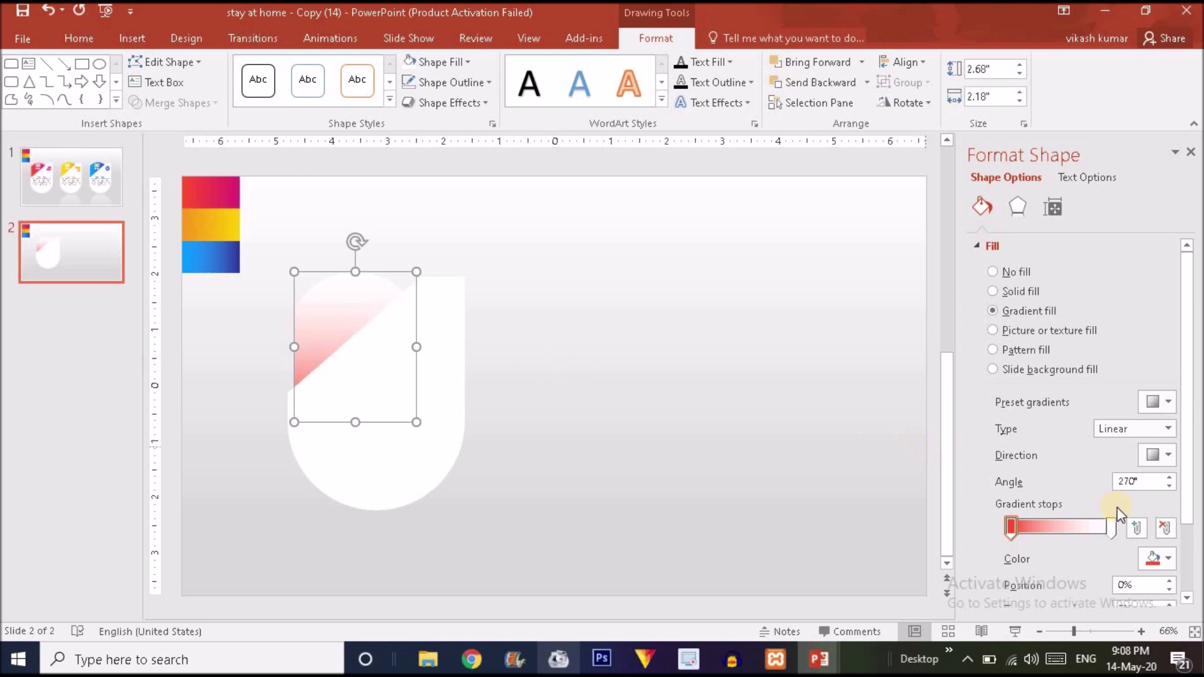
Sample pink for the last gradient stop and set the gradient direction to linear left-to-right
left_click(1111, 527)
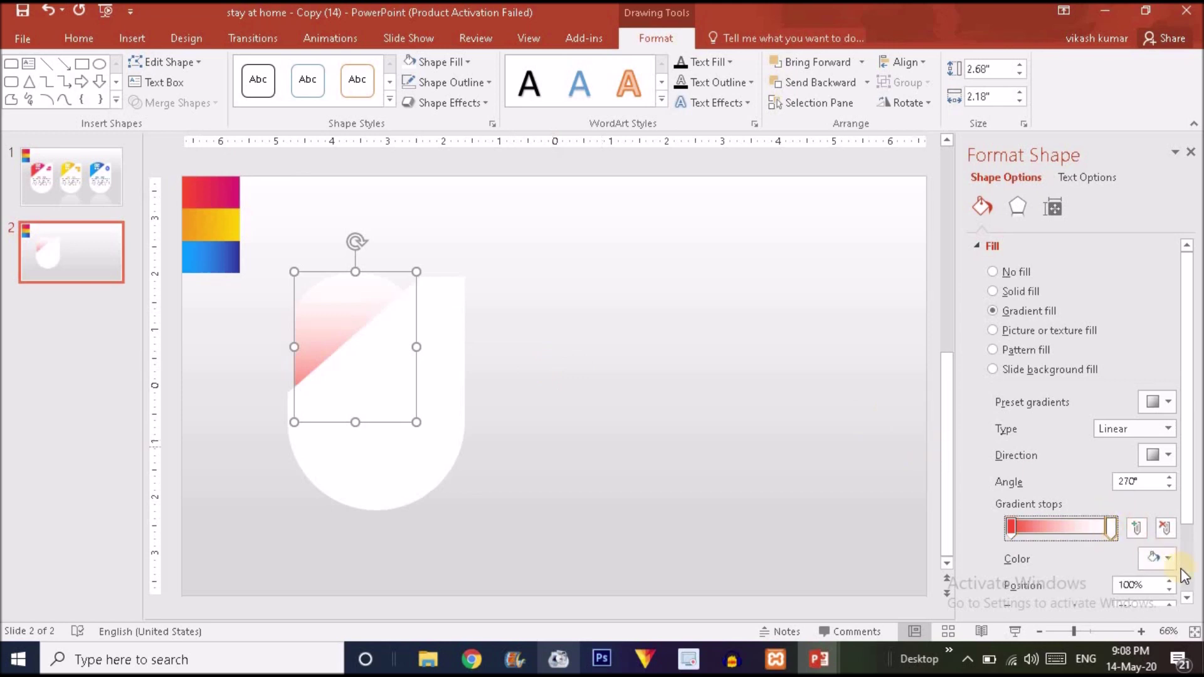
left_click(1168, 560)
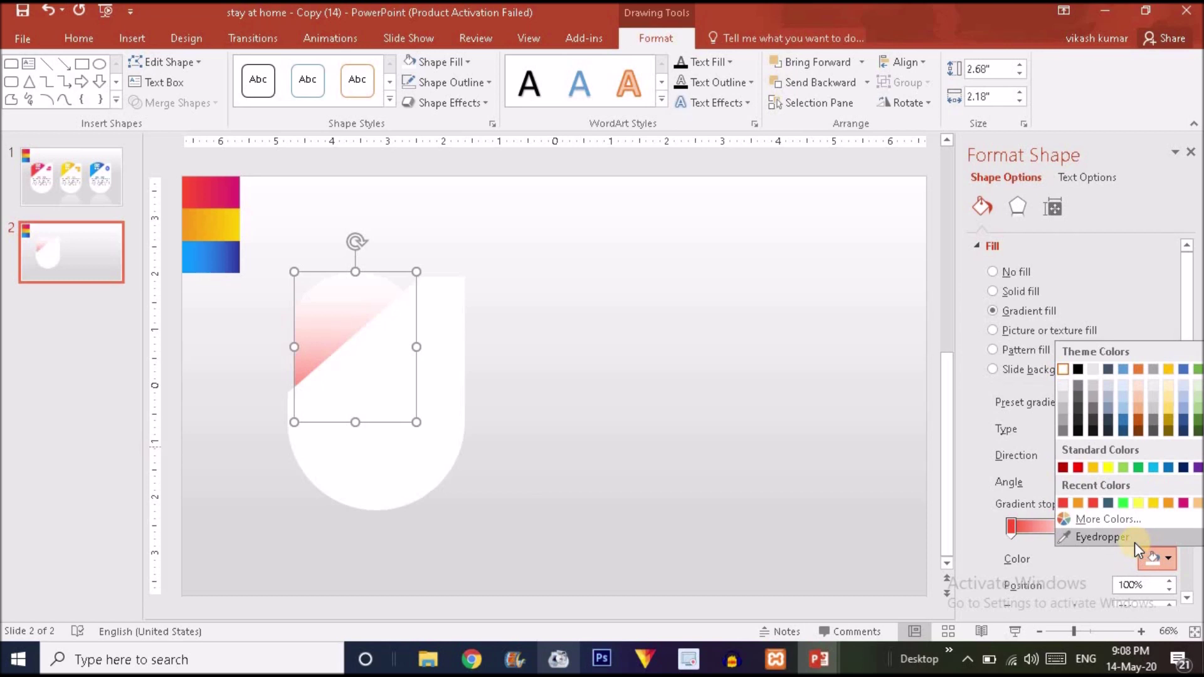
left_click(1102, 538)
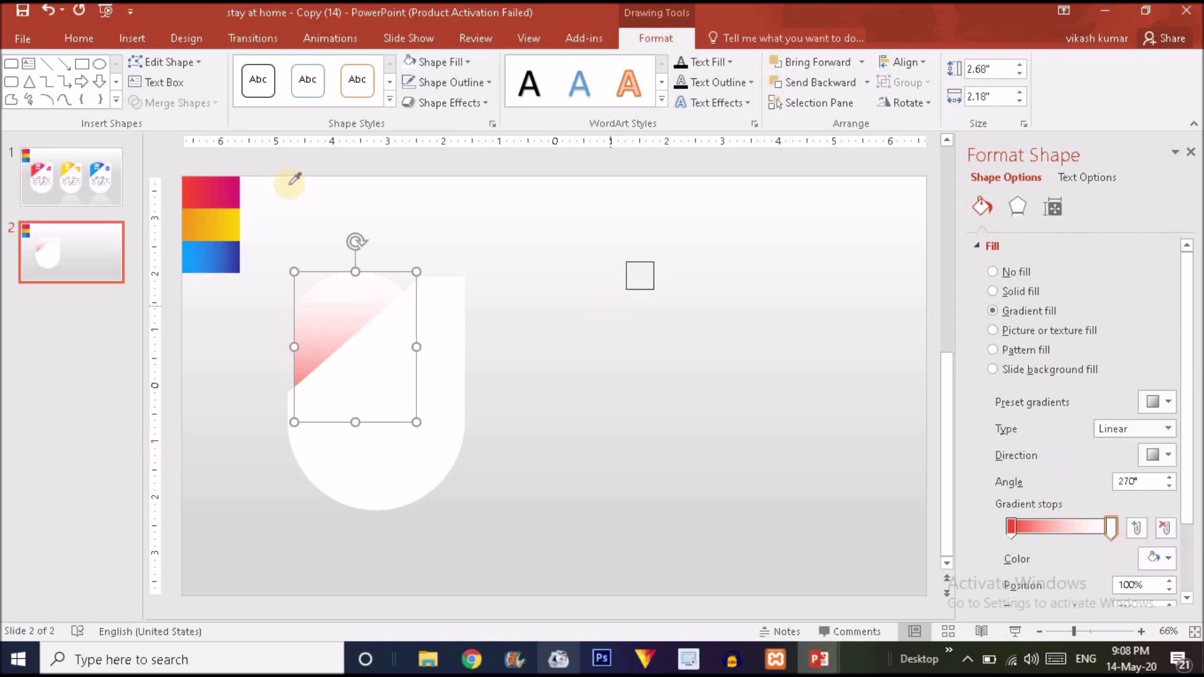
left_click(240, 190)
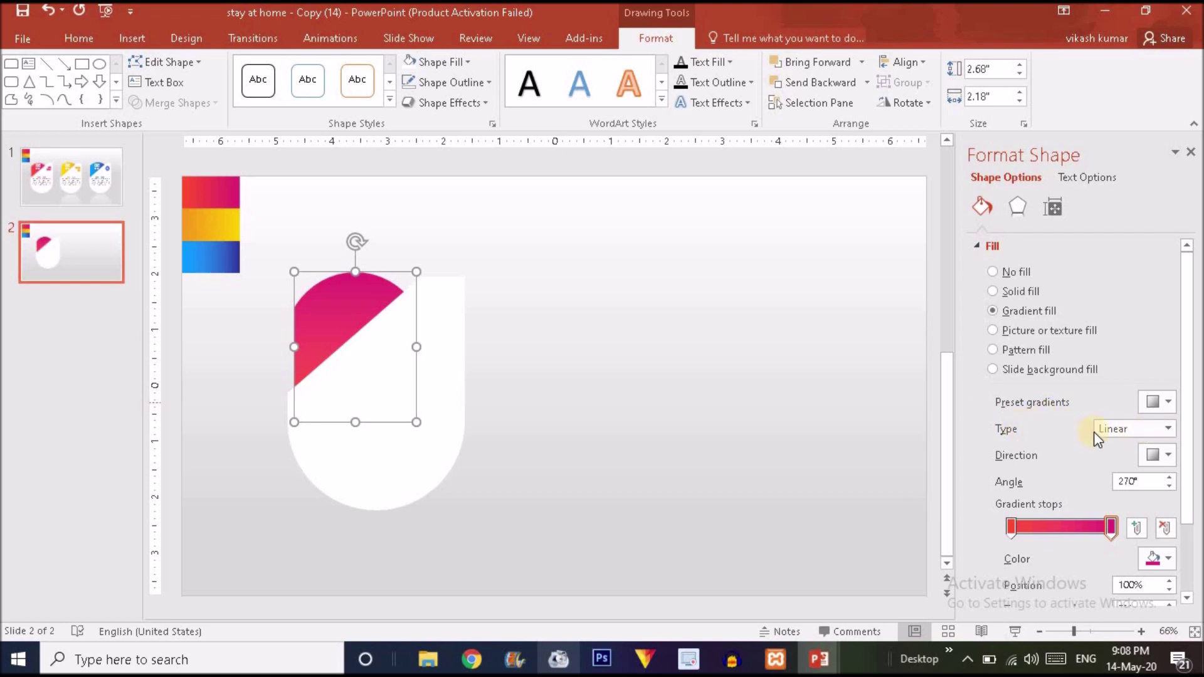
left_click(1169, 458)
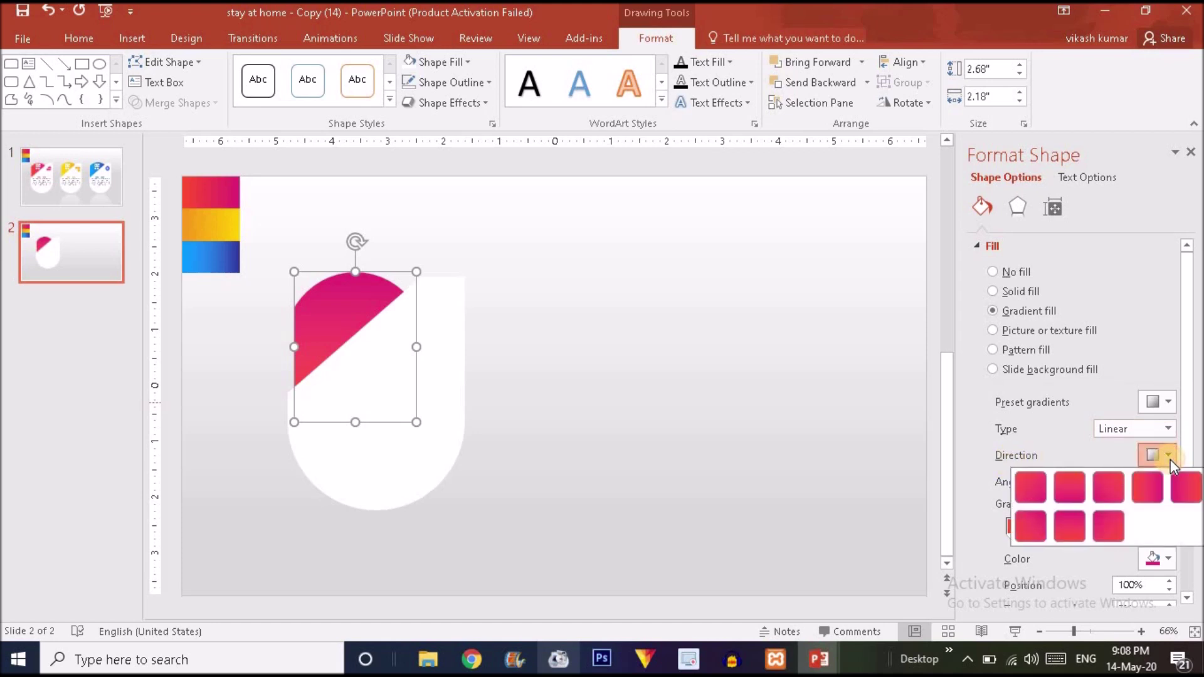
left_click(1149, 488)
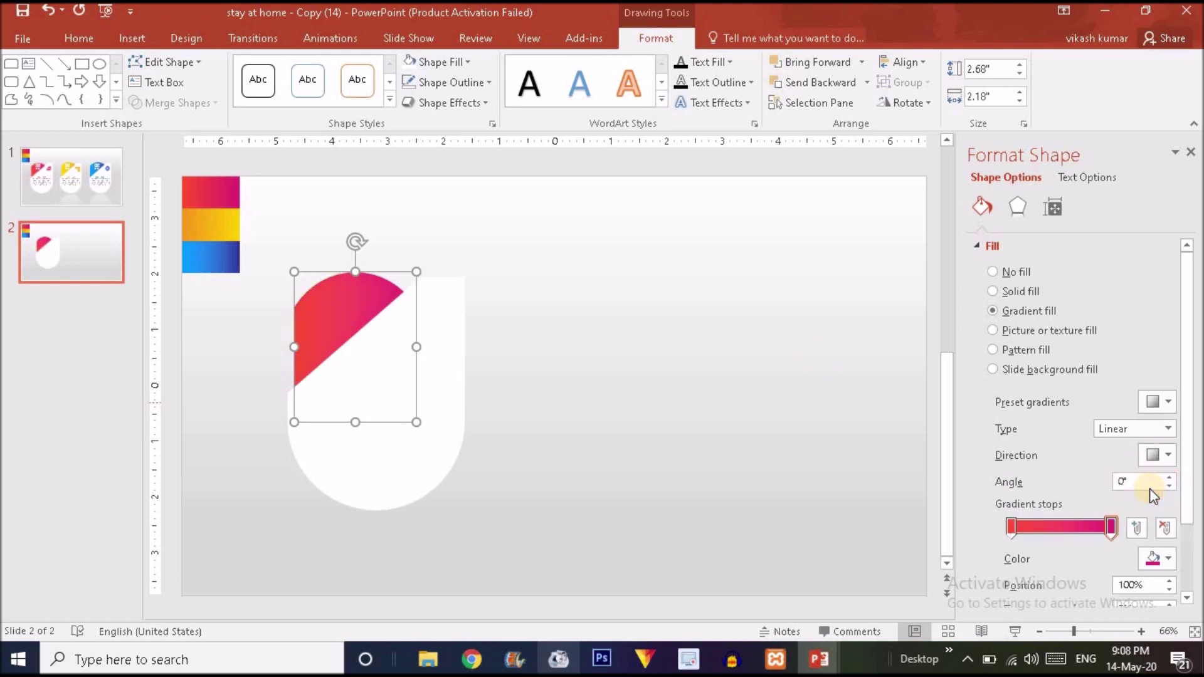
left_click(239, 383)
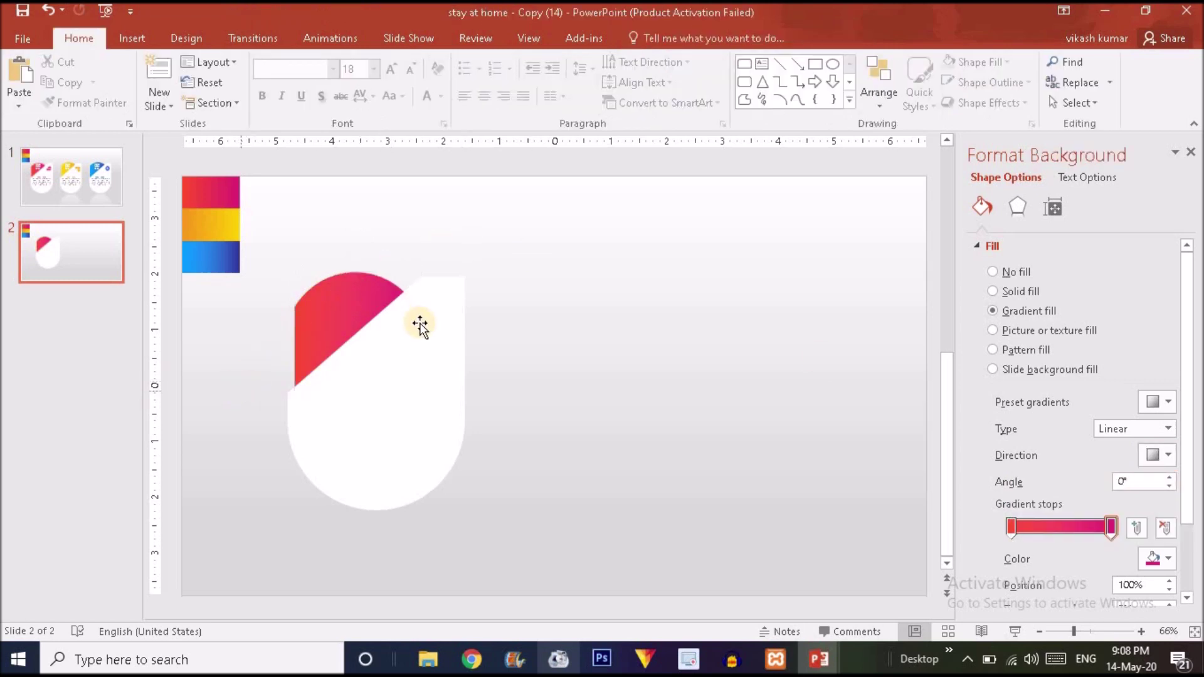
Paste the first card's YOUR TEXT group onto slide 2 and centre it on the card
left_click(100, 194)
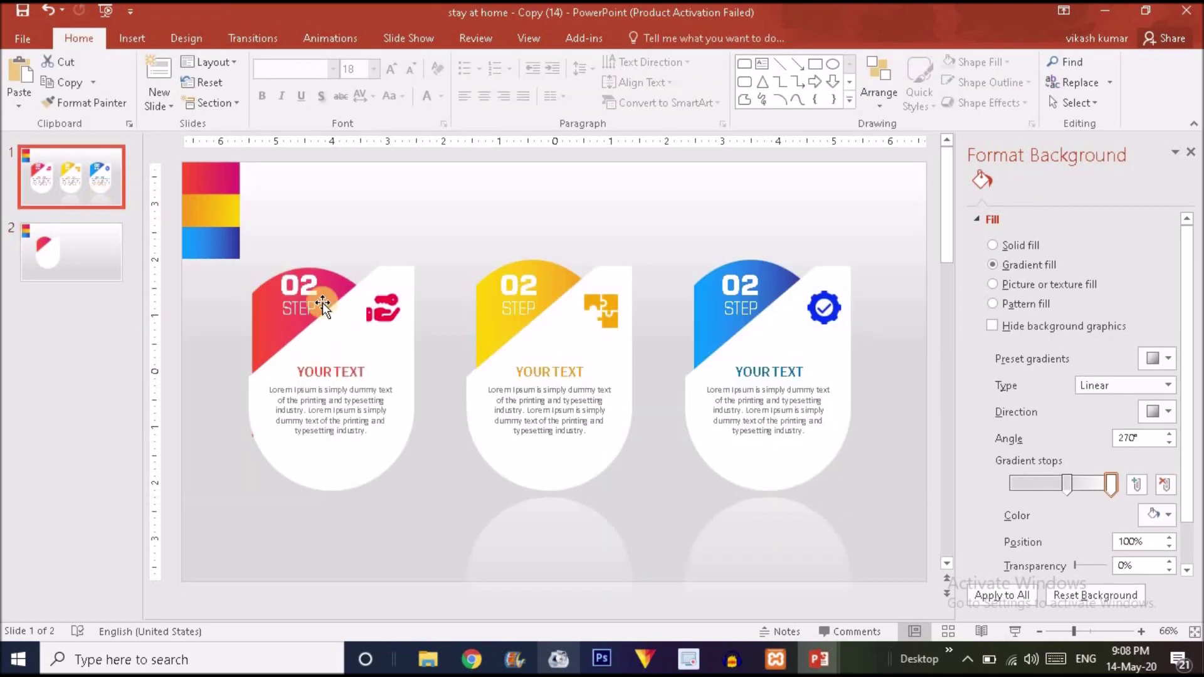
left_click(316, 369)
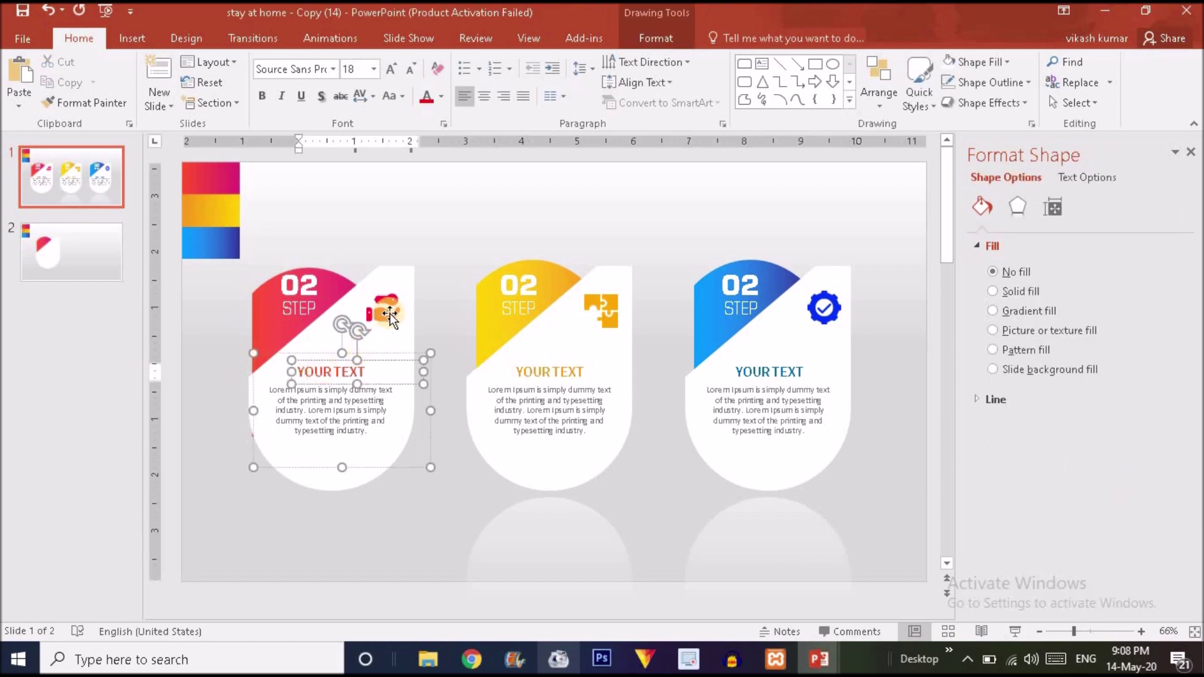
left_click(377, 355)
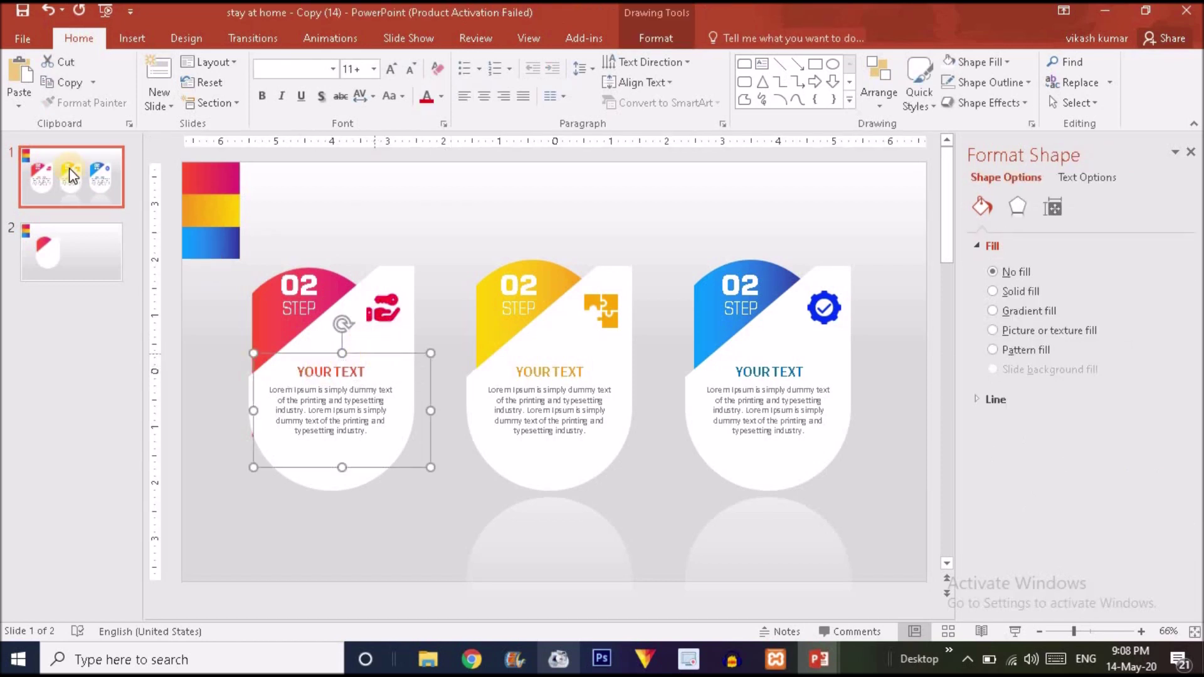
left_click(80, 251)
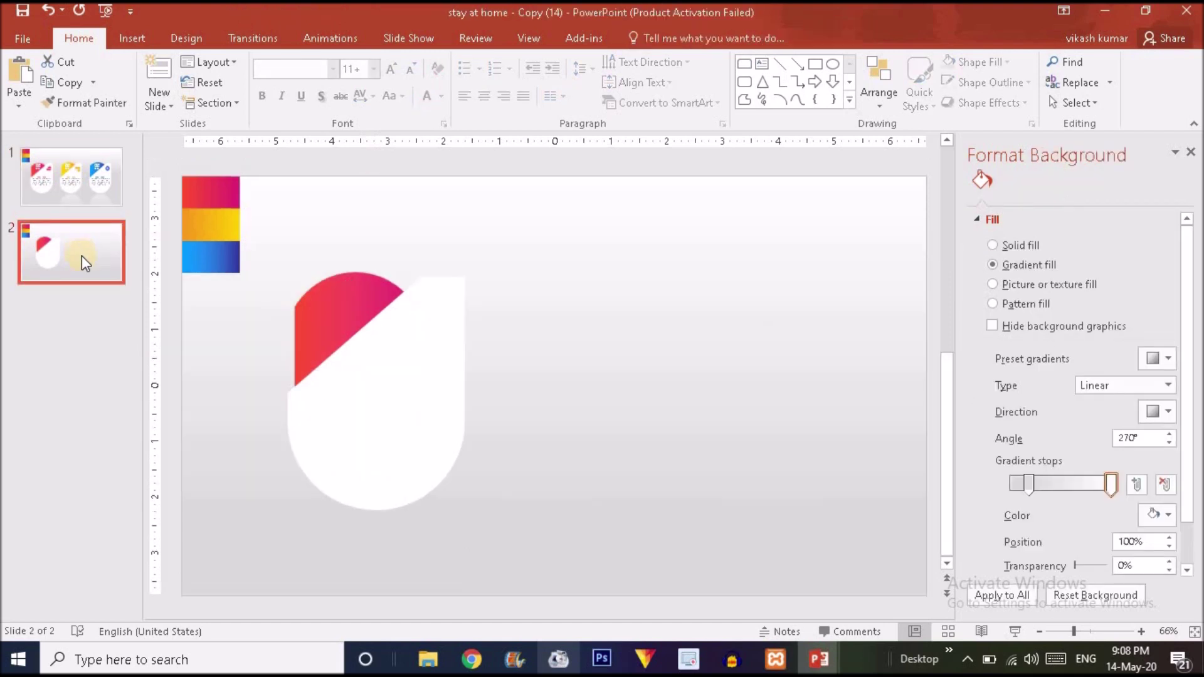
key("ctrl+v")
left_click(415, 362)
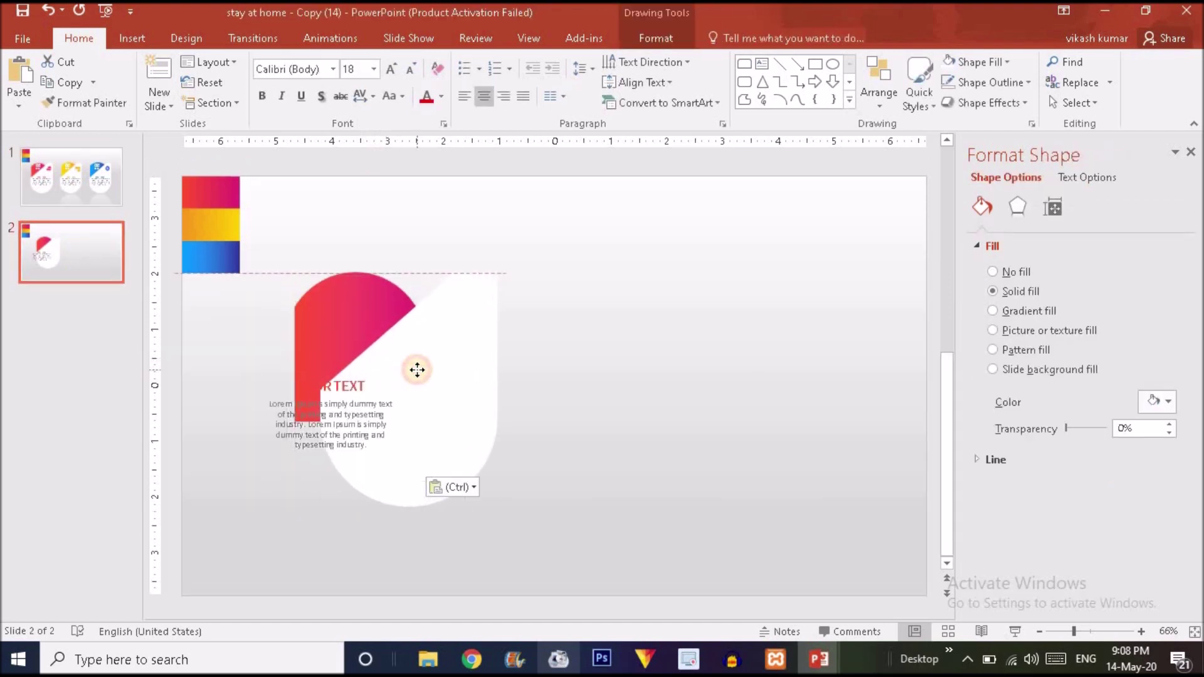
left_click(361, 382)
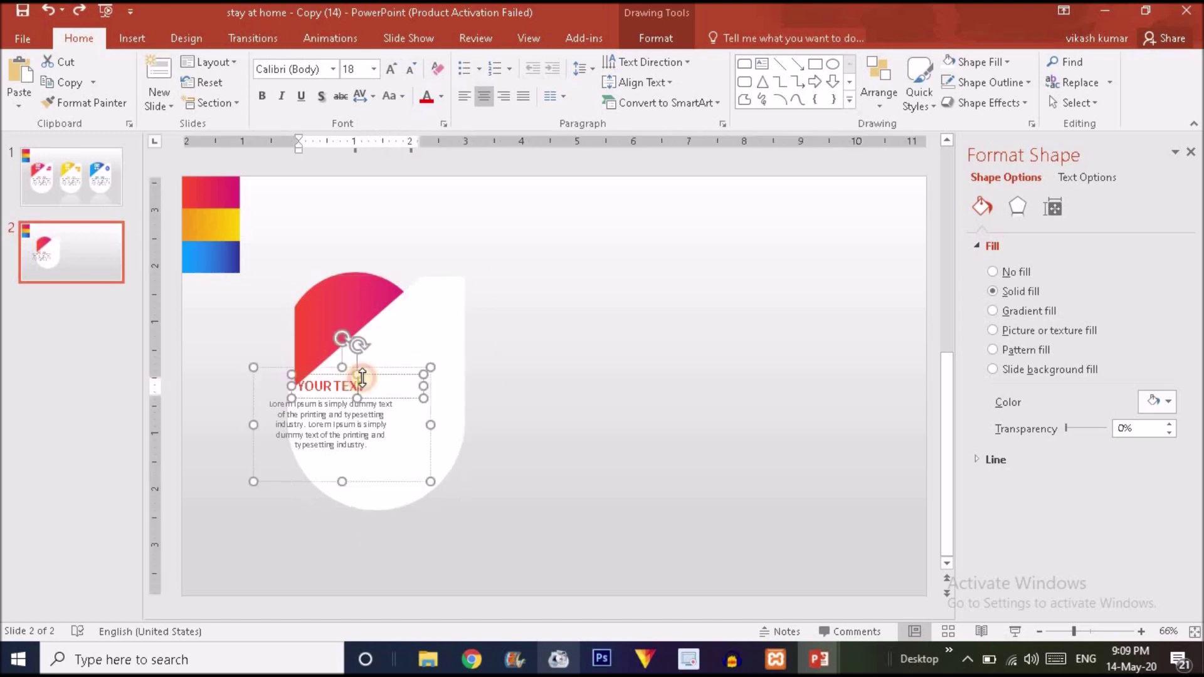
left_click_drag(403, 360, 434, 375)
Copy the 02 STEP label onto the red accent and group all the card's pieces
left_click(104, 201)
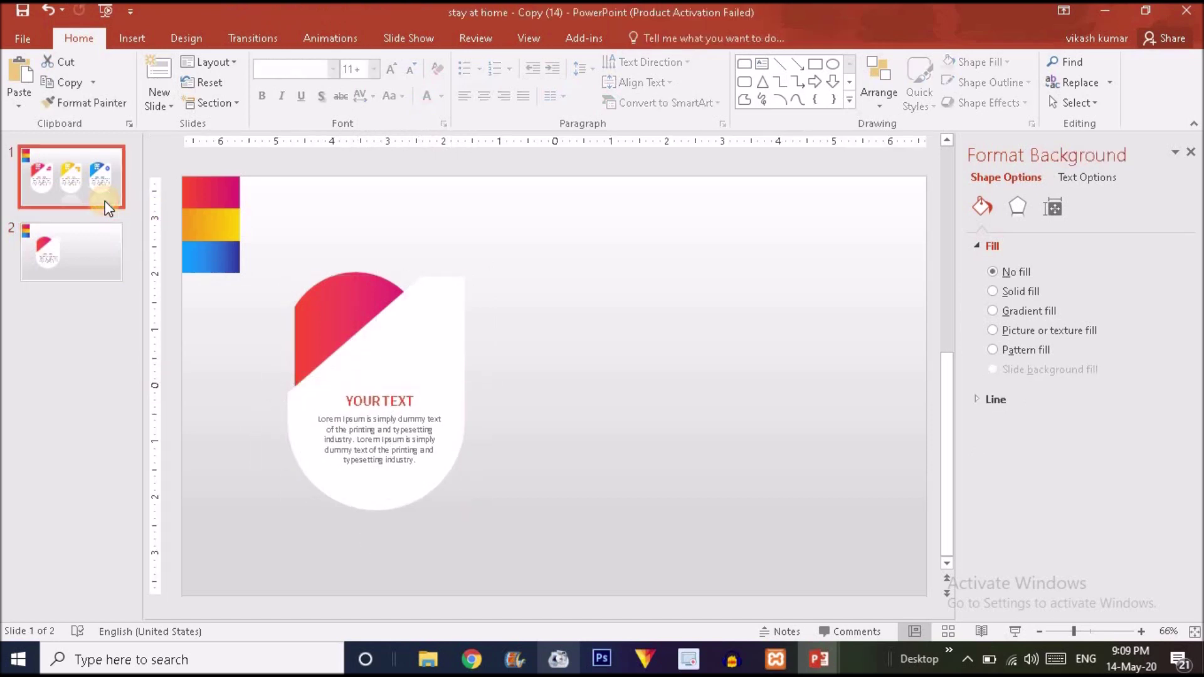
left_click(309, 289)
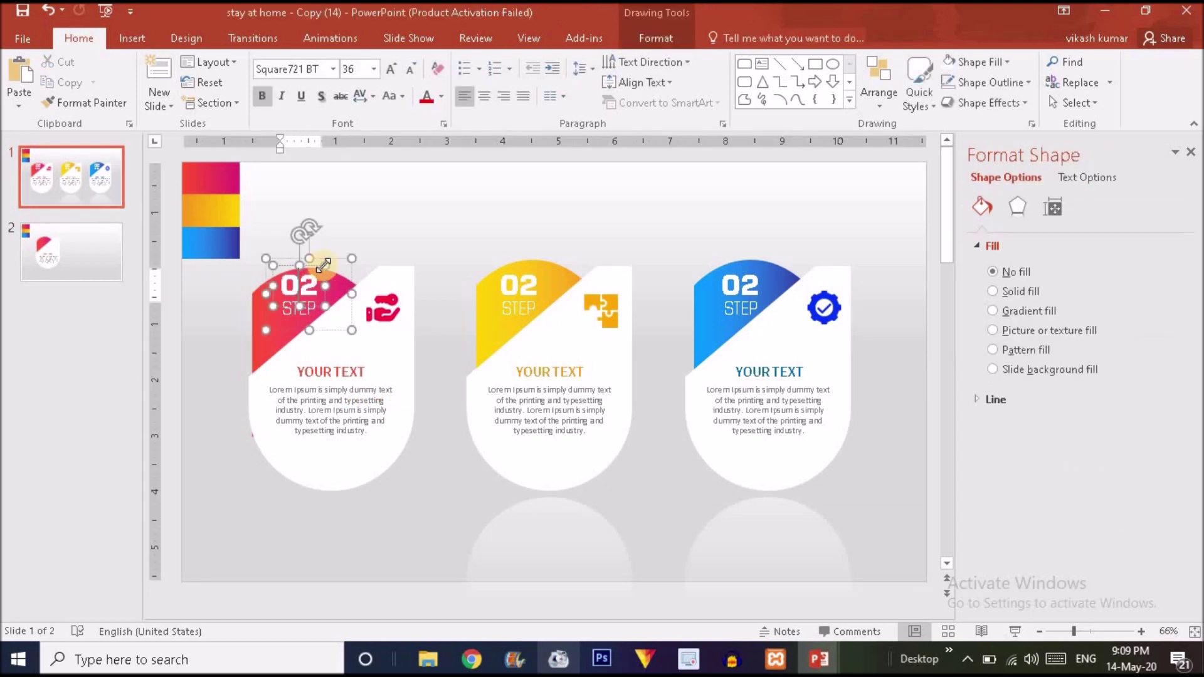
left_click(336, 260)
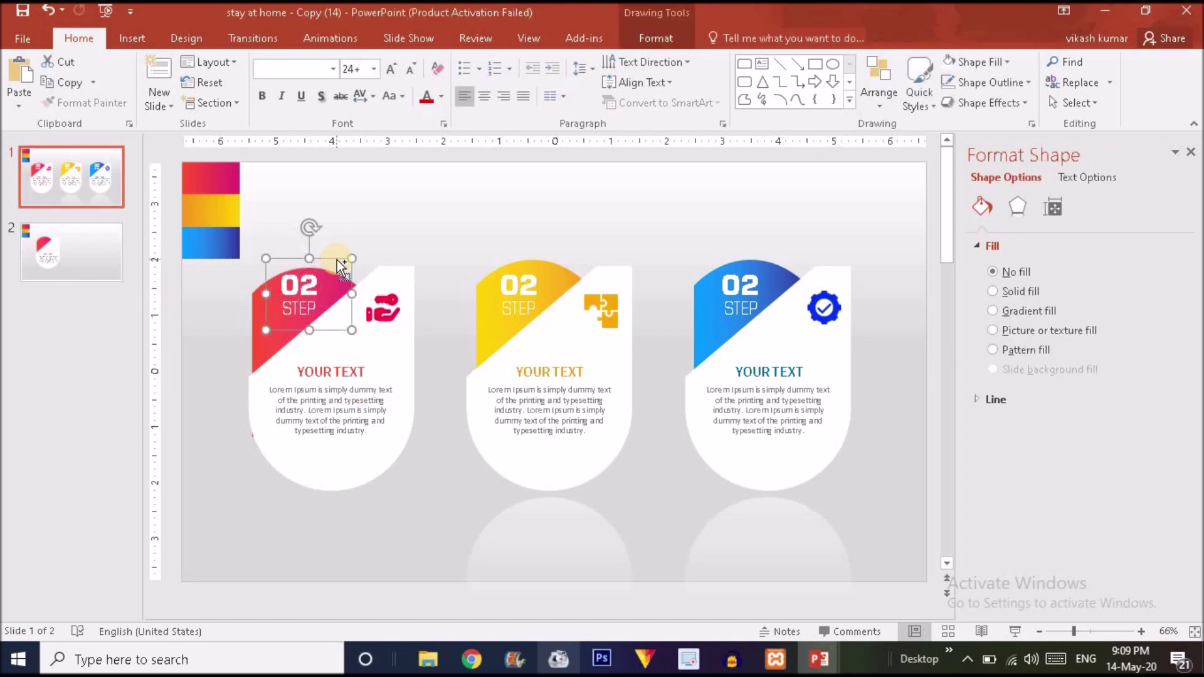
left_click(106, 264)
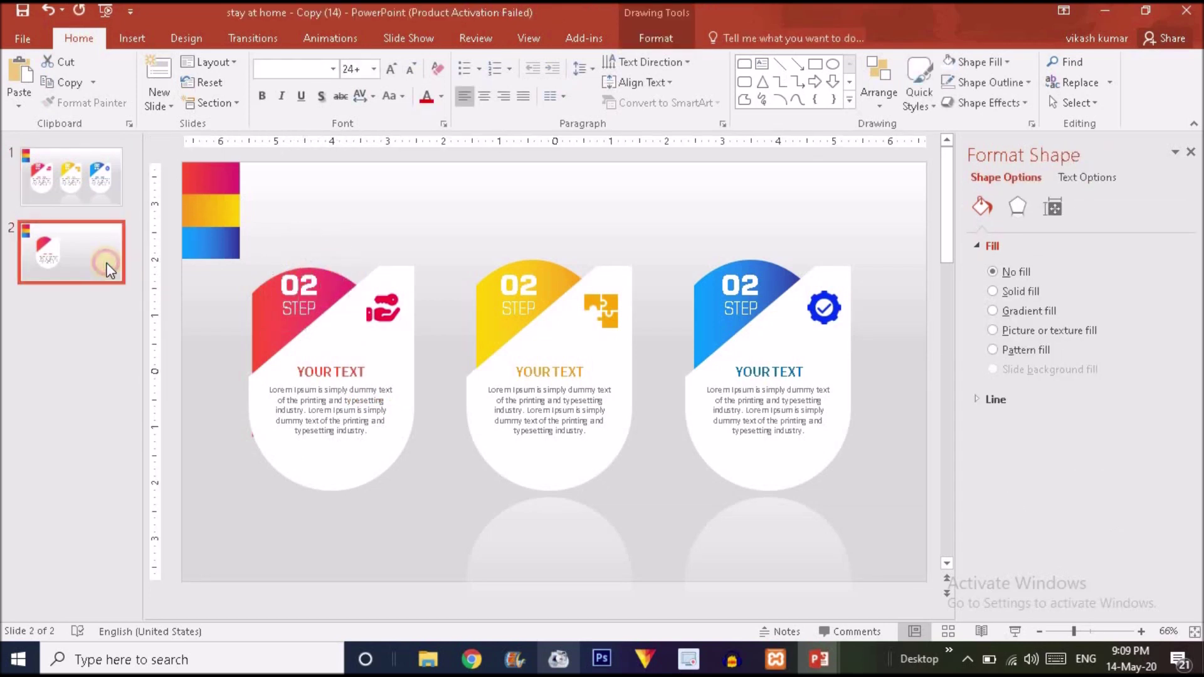
key("ctrl+v")
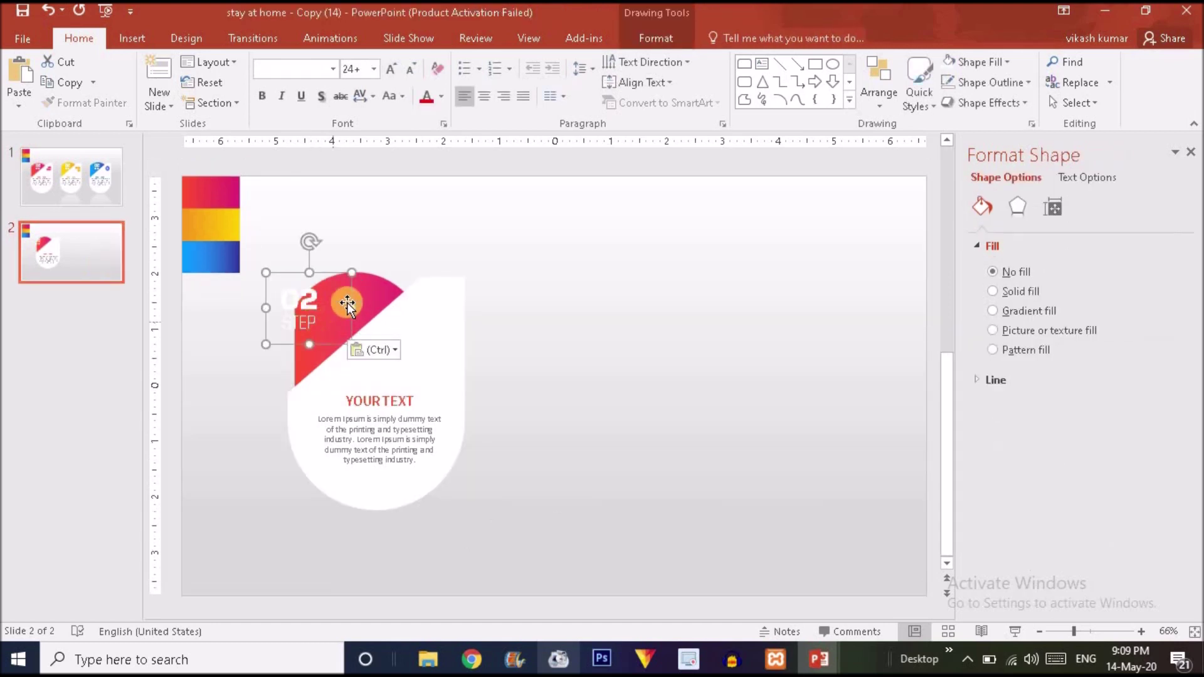
left_click_drag(350, 292, 400, 292)
left_click(571, 359)
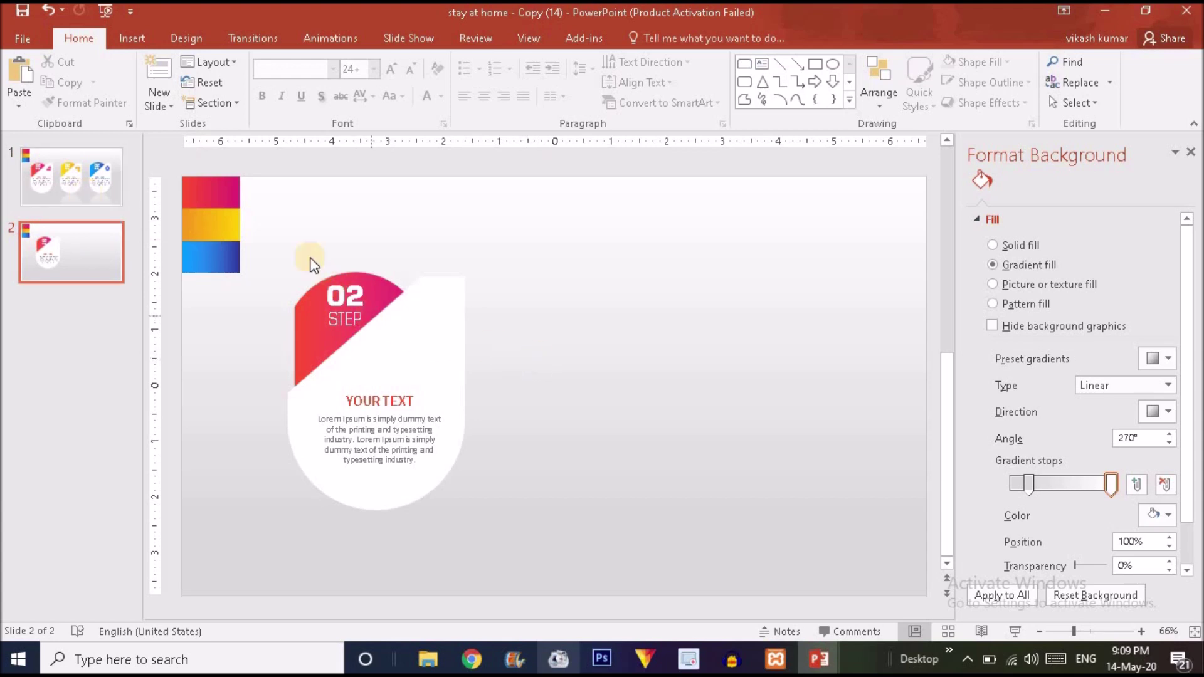
left_click_drag(250, 218, 651, 568)
key("ctrl+g")
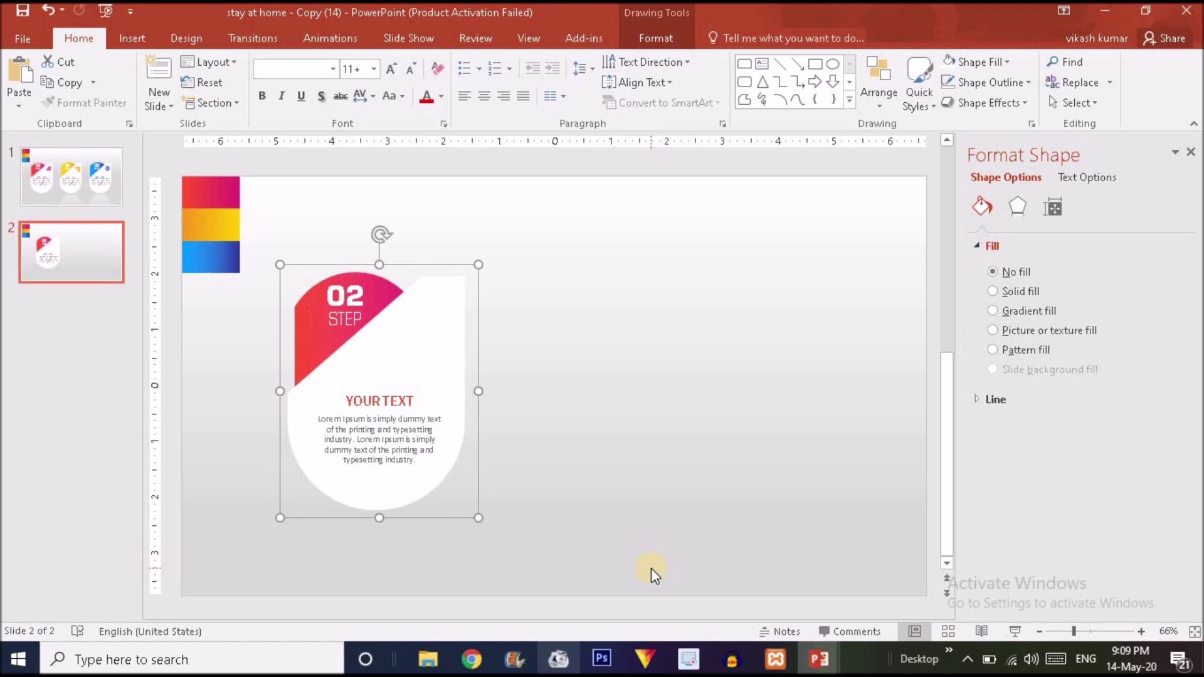
Duplicate the grouped card twice into three side-by-side cards and zoom out slightly
left_click_drag(433, 392, 616, 388, "ctrl")
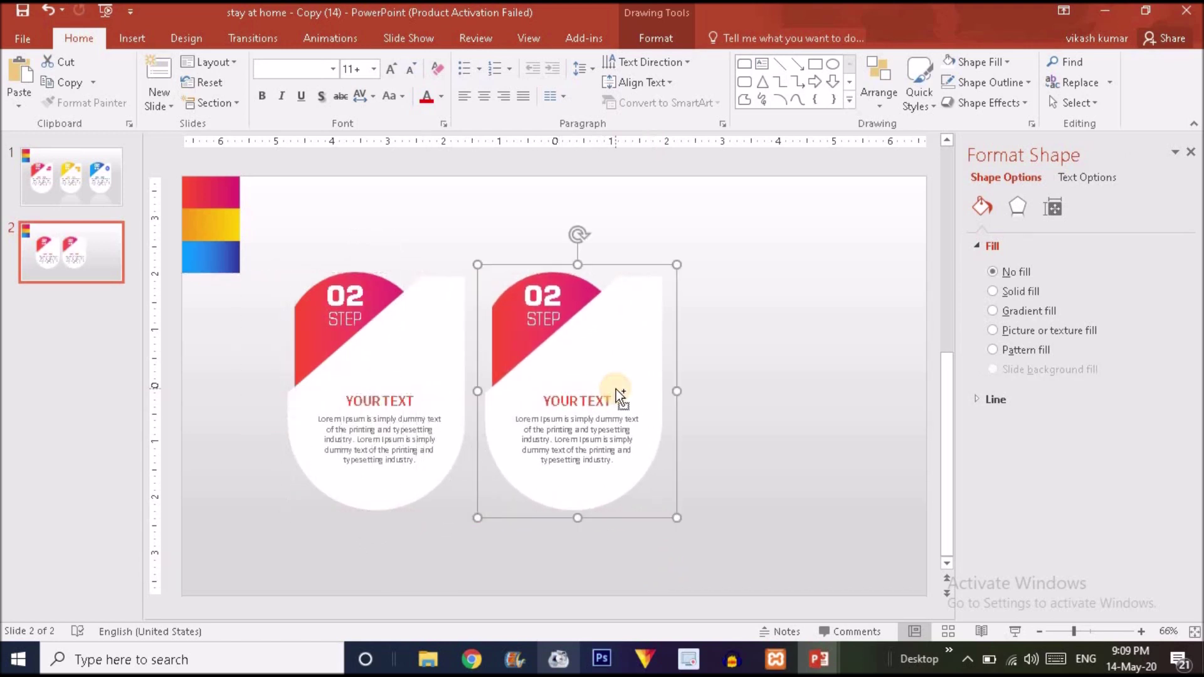
key("ctrl+d")
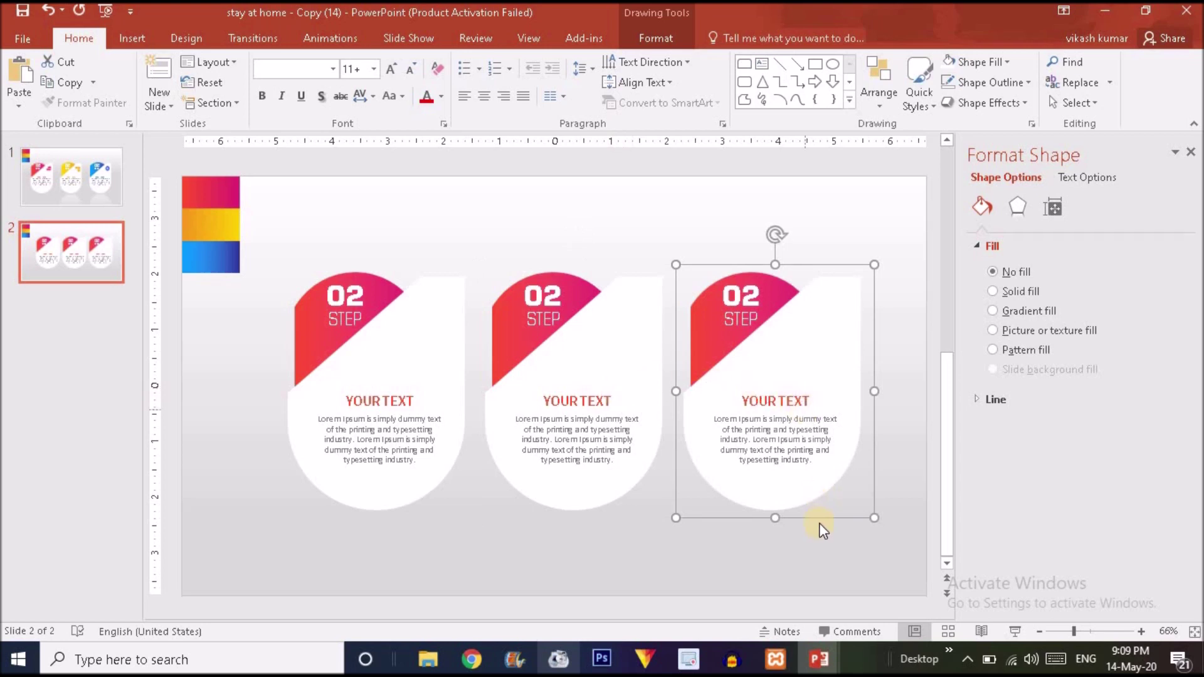
left_click(1070, 633)
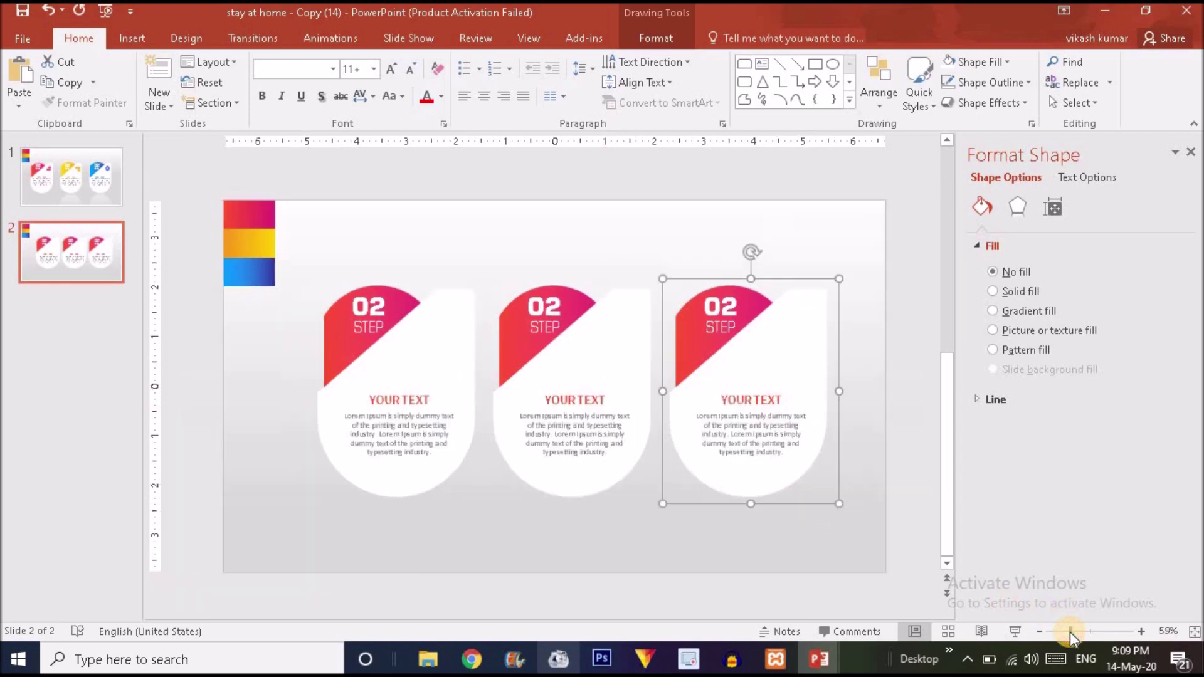
left_click(518, 344)
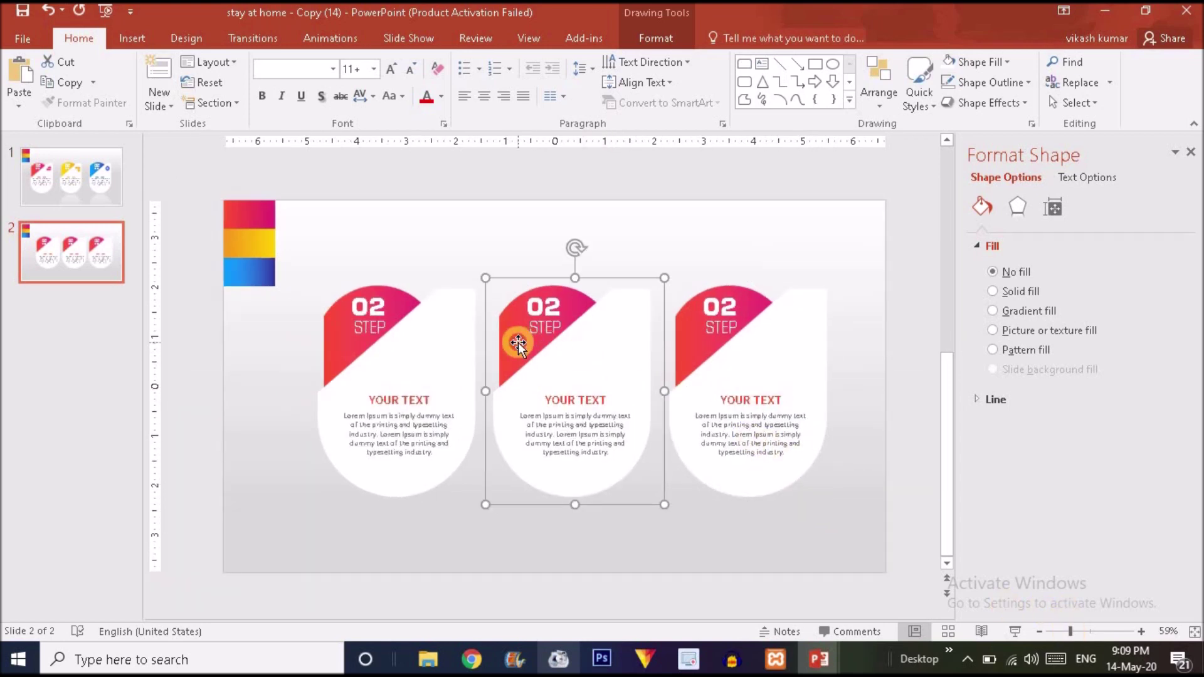
double_click(518, 344)
Eyedrop yellow for the right stop and orange for the left stop of the middle accent's gradient
left_click(1098, 533)
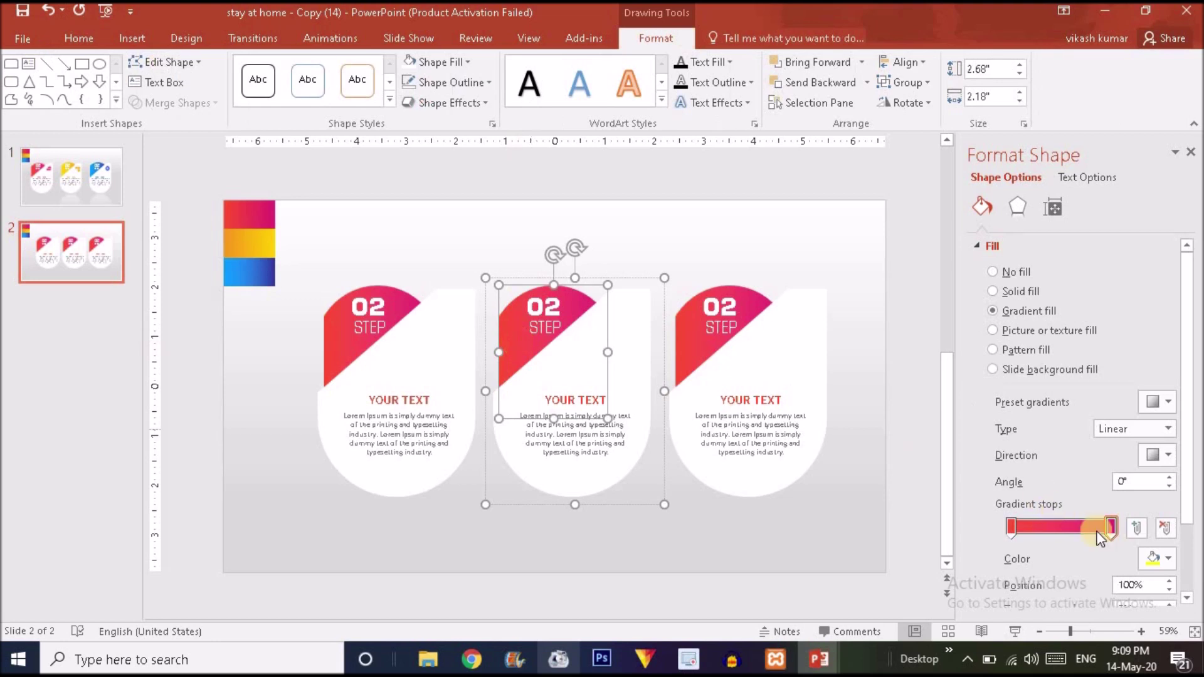
left_click(1165, 560)
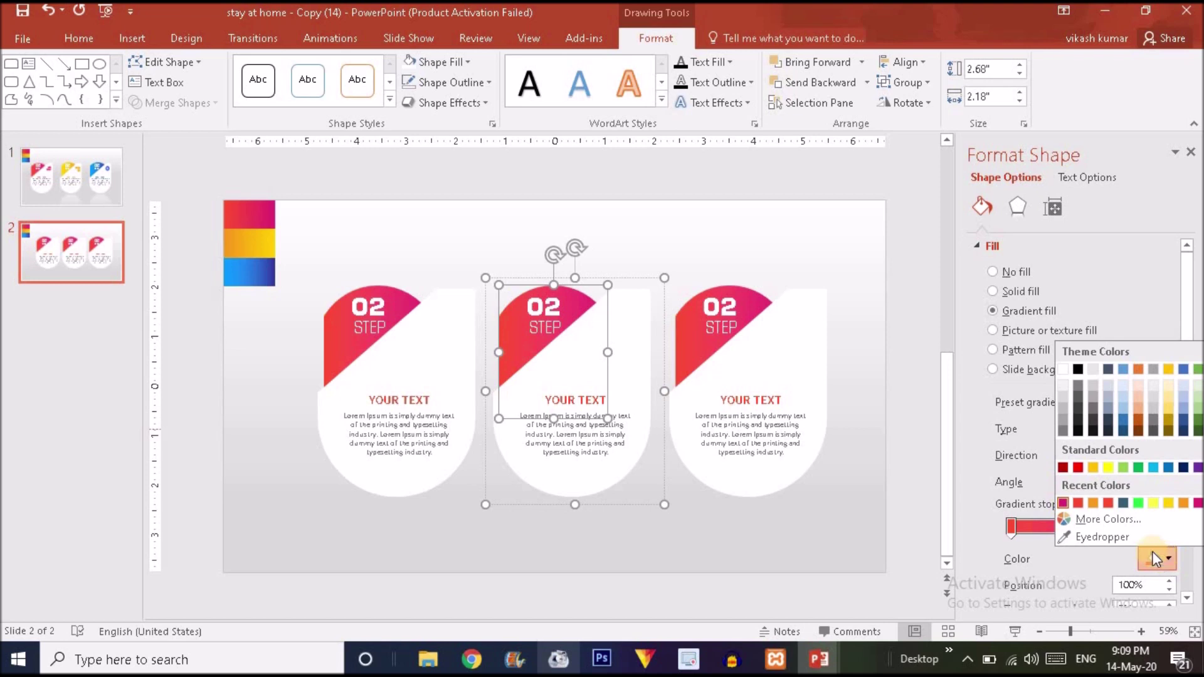
left_click(1116, 537)
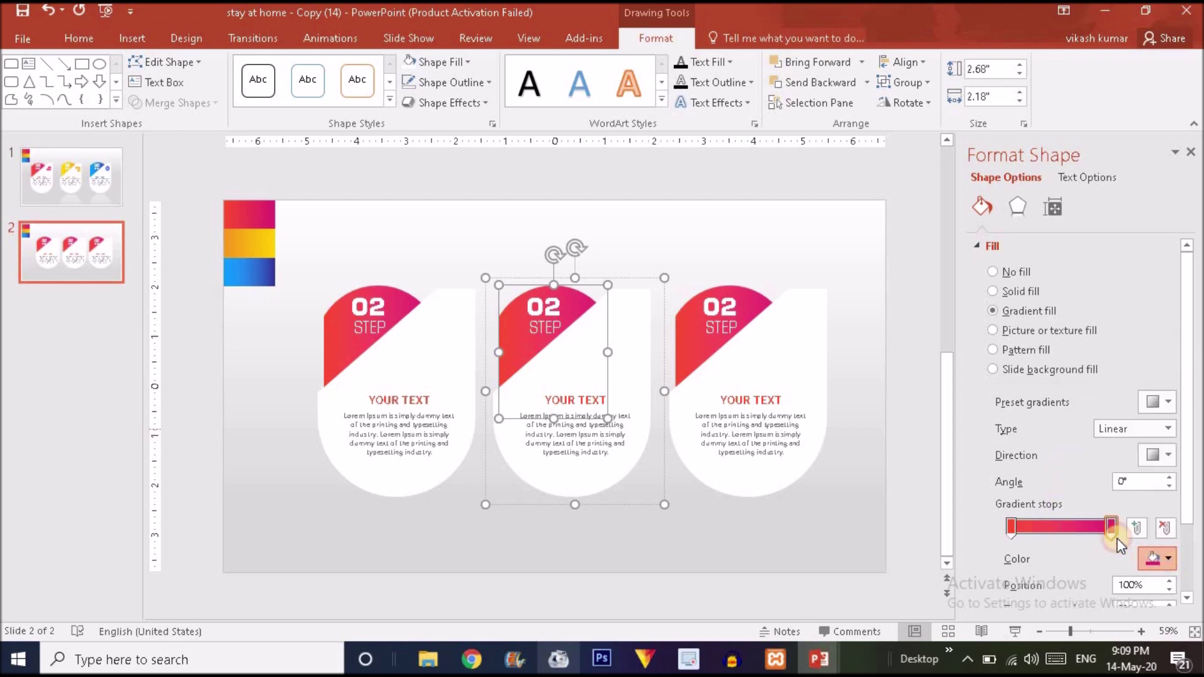
left_click(276, 243)
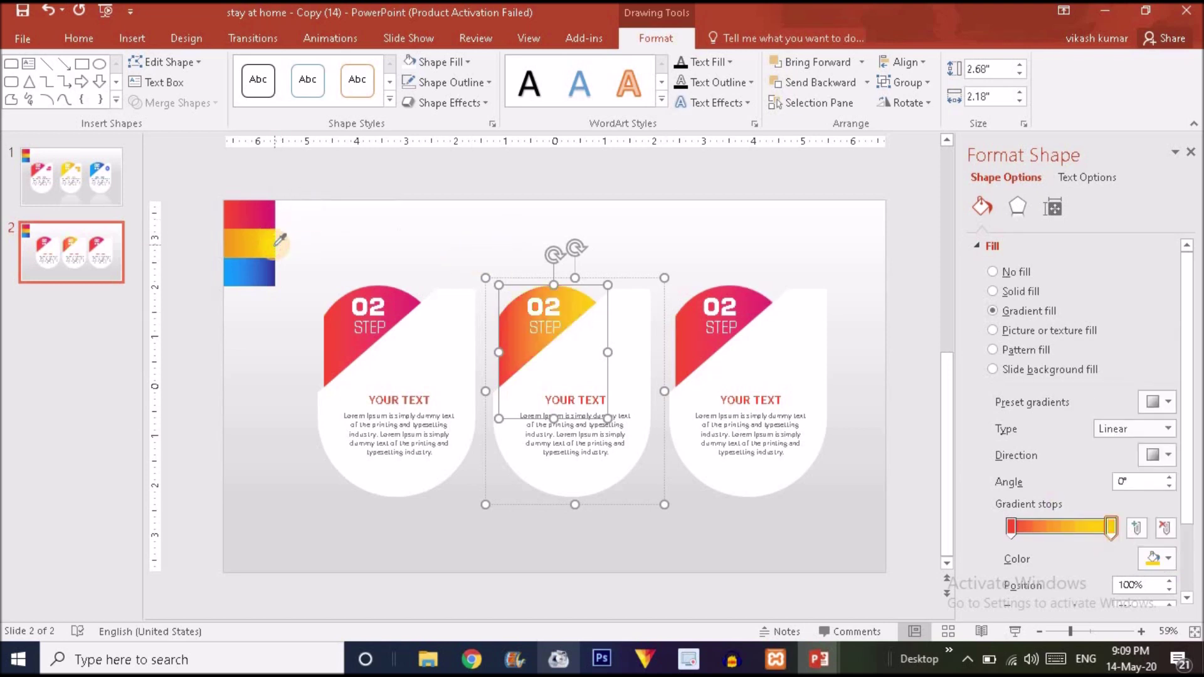
left_click(1012, 527)
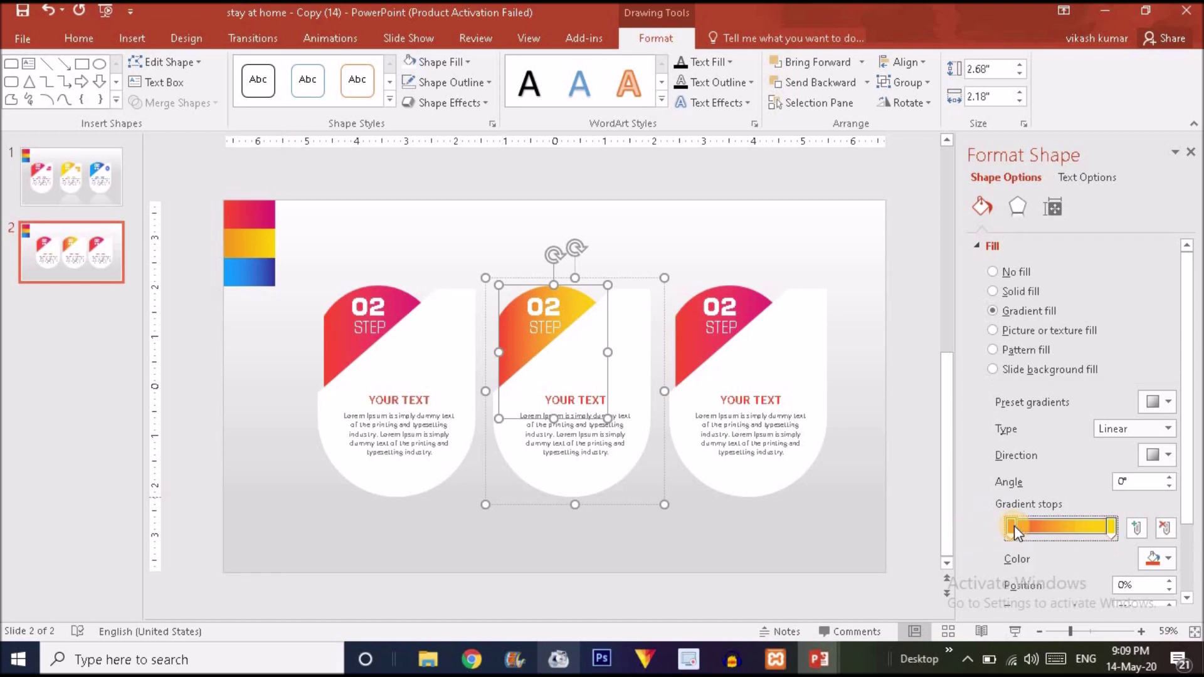
left_click(1168, 559)
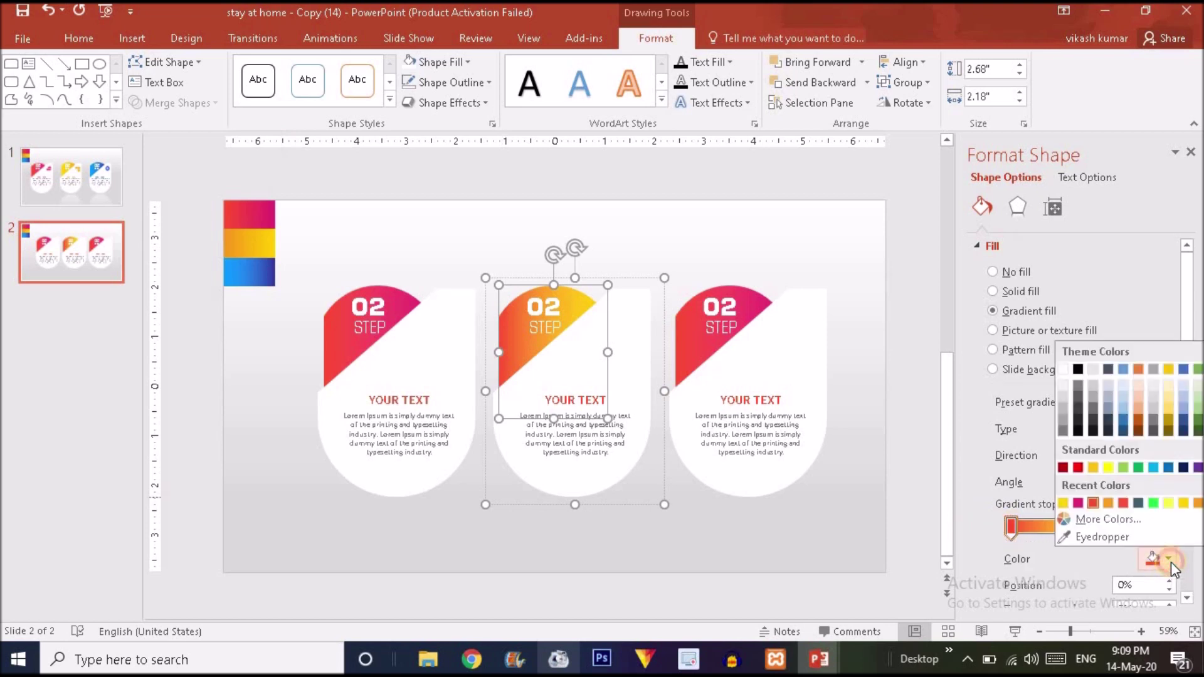
left_click(1116, 536)
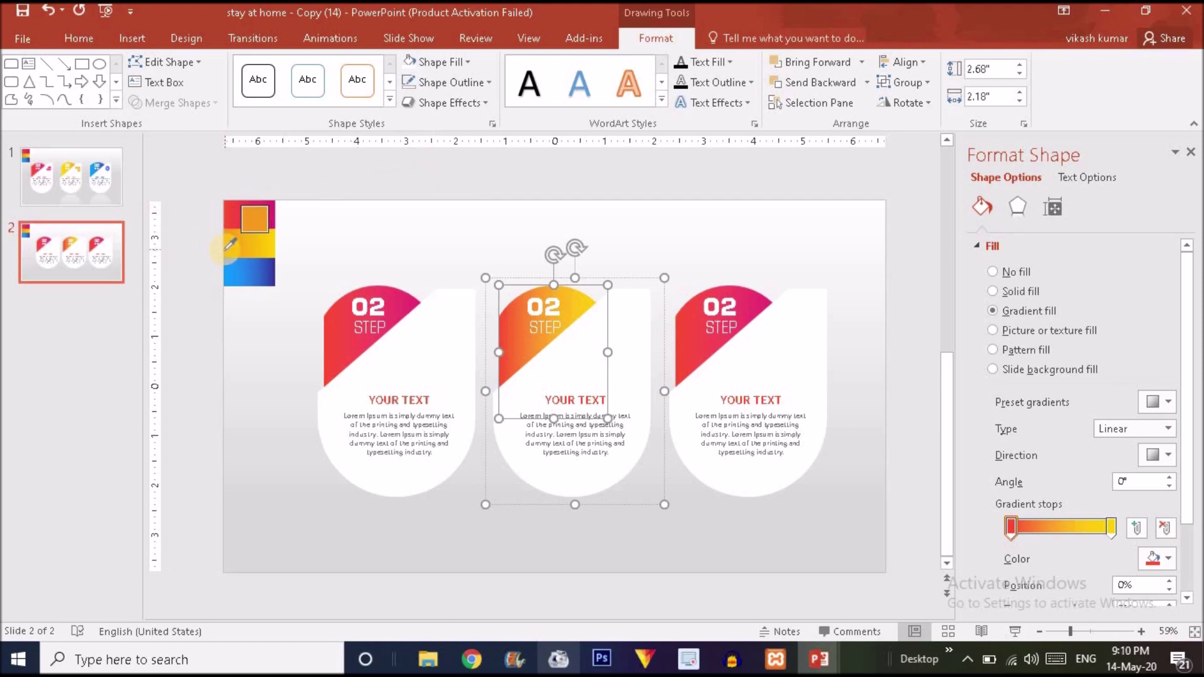
left_click(230, 246)
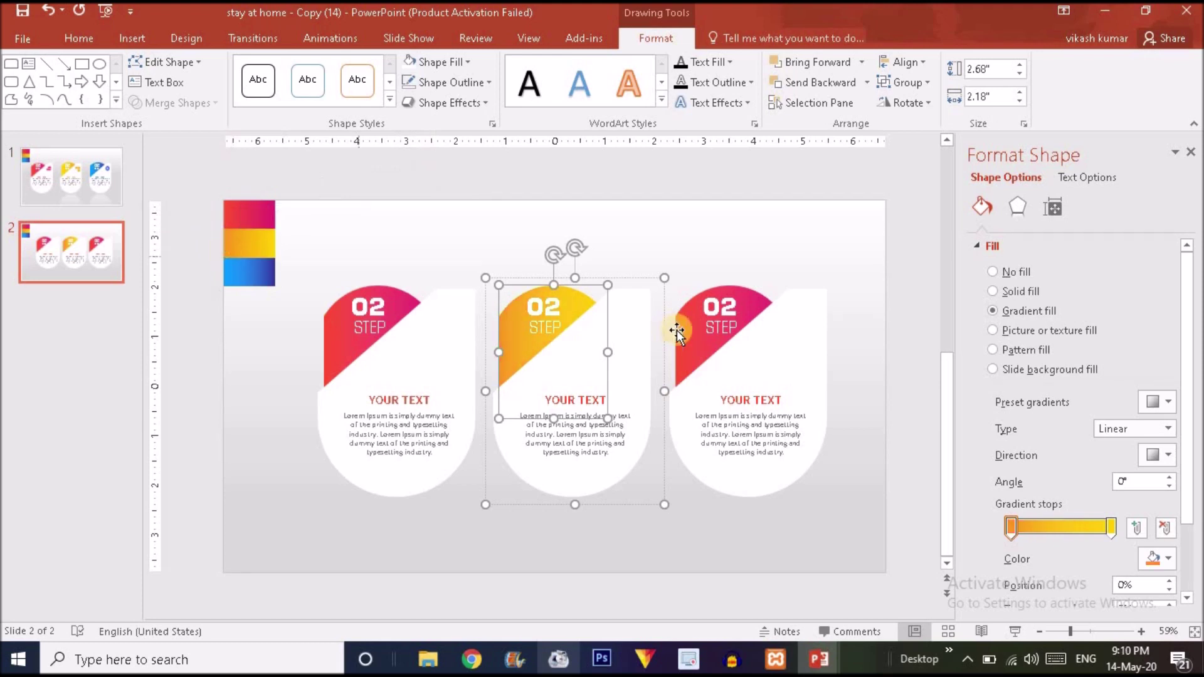
left_click(691, 341)
left_click(691, 341)
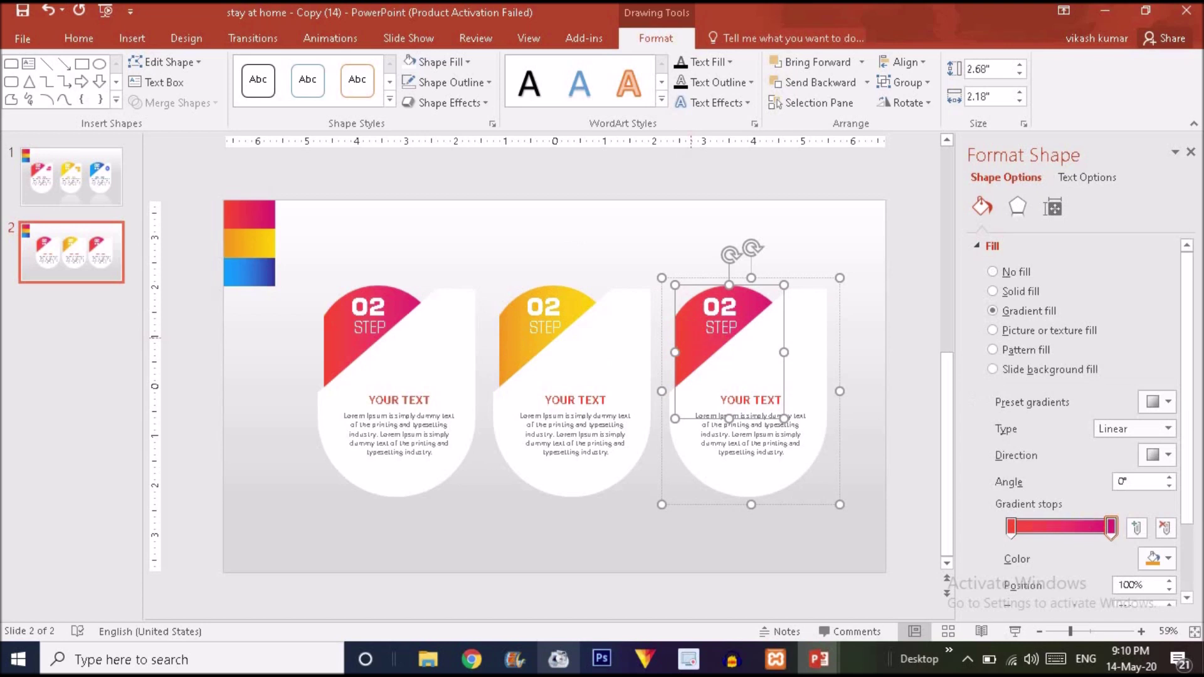
Sample indigo from the blue band for the third accent's right gradient stop
left_click(1114, 532)
scroll(1184, 571, "down", 3)
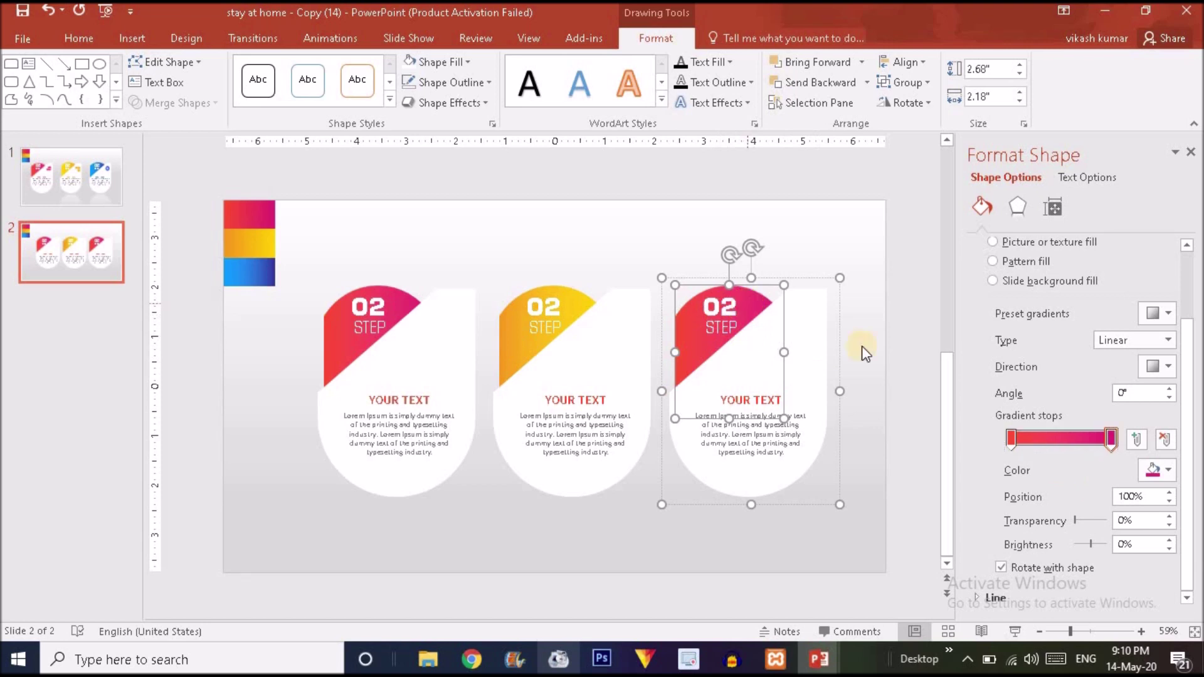
left_click(730, 304)
left_click(756, 306)
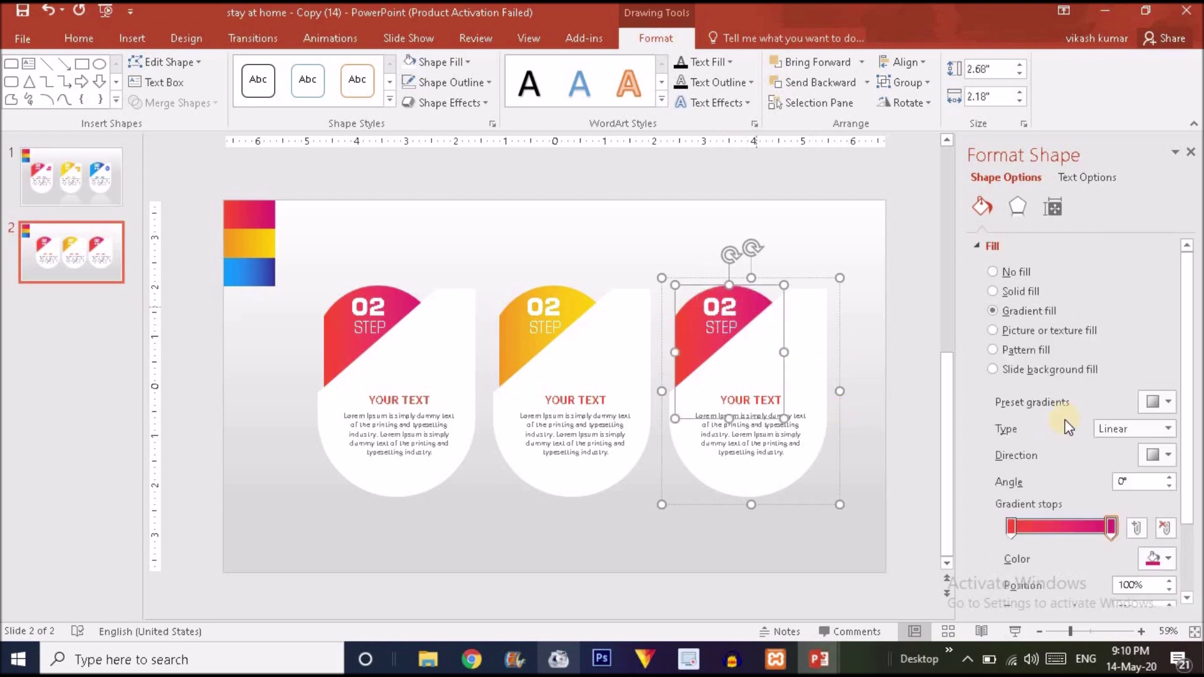
left_click(1111, 525)
left_click(1169, 559)
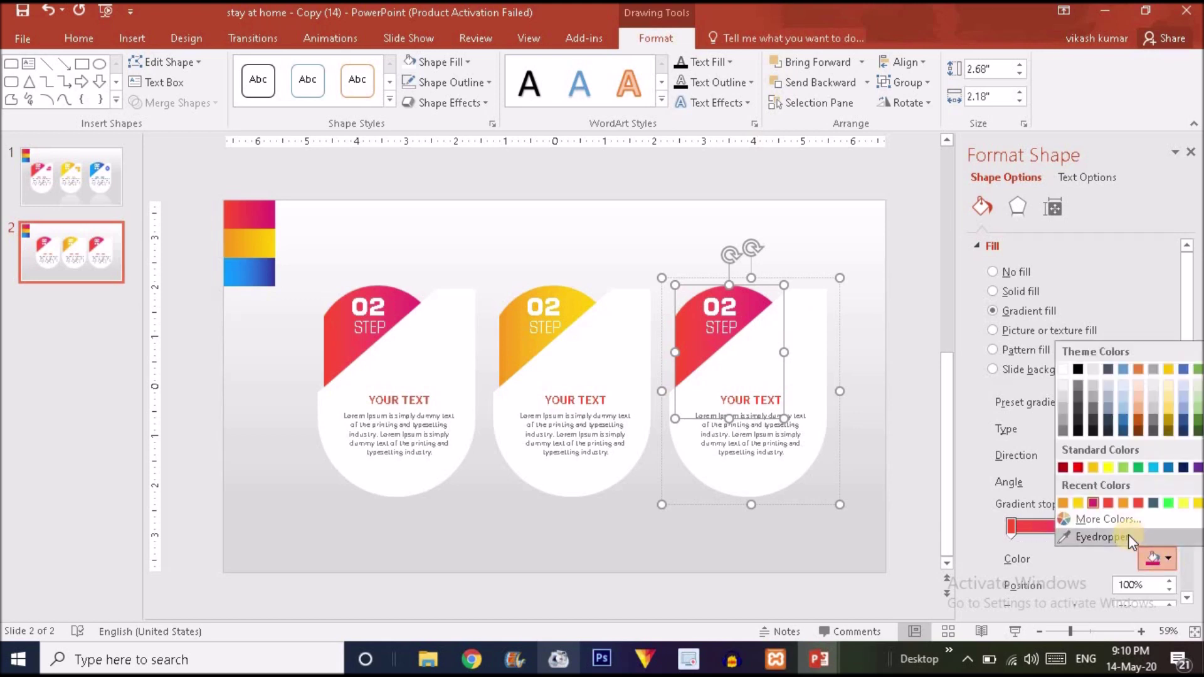
left_click(1127, 535)
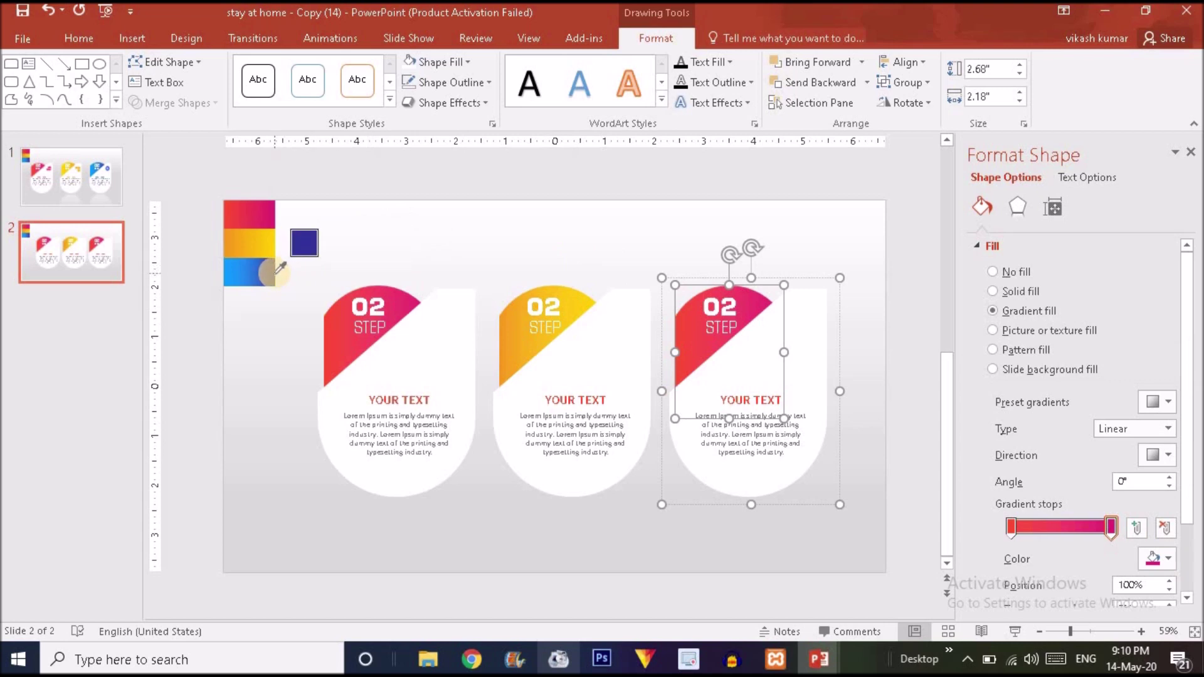
mouse_move(276, 273)
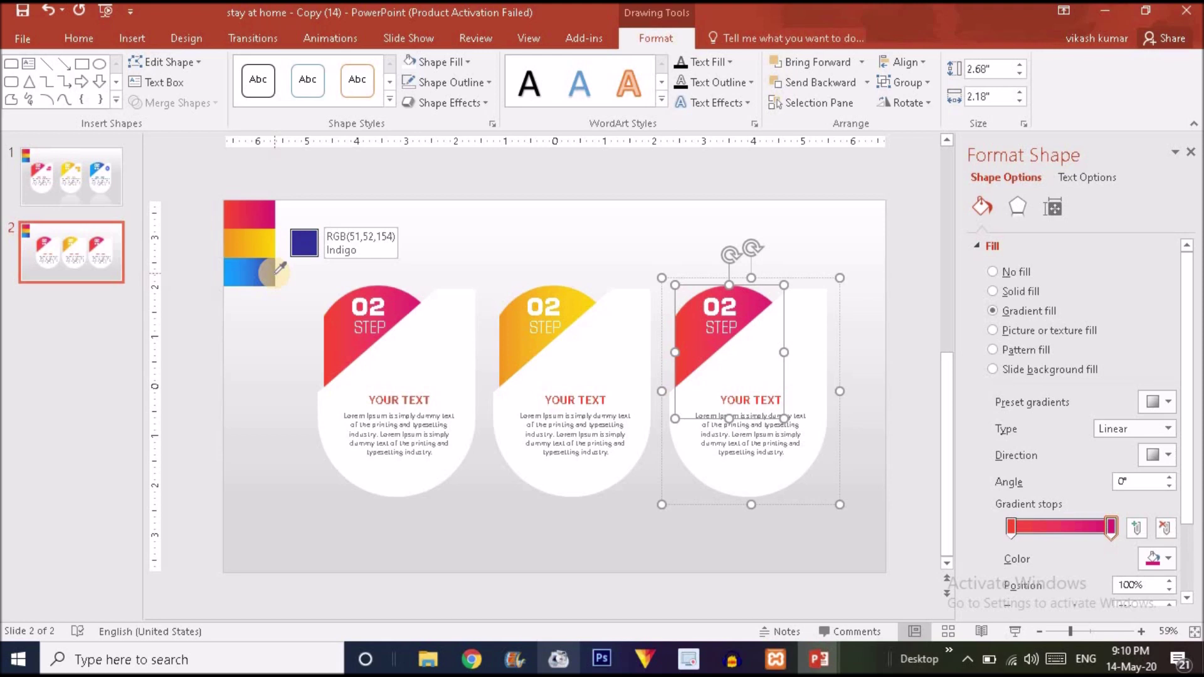
left_click(276, 271)
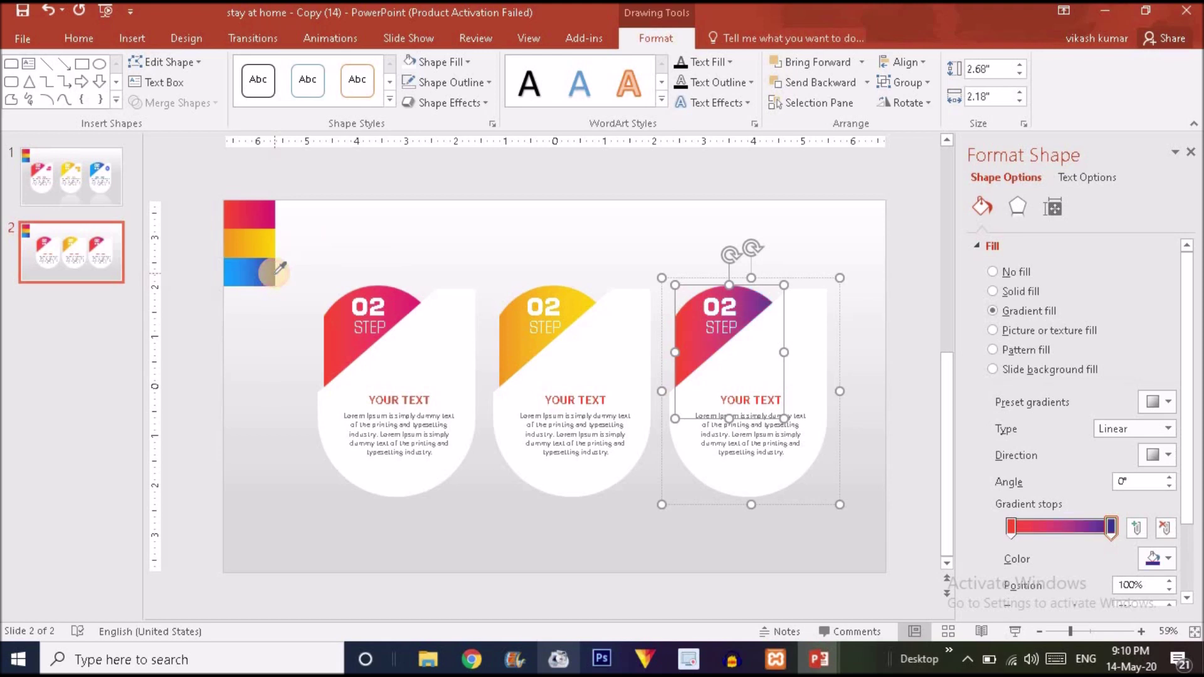
Sample blue from the blue band for the third accent's left gradient stop
left_click(1010, 527)
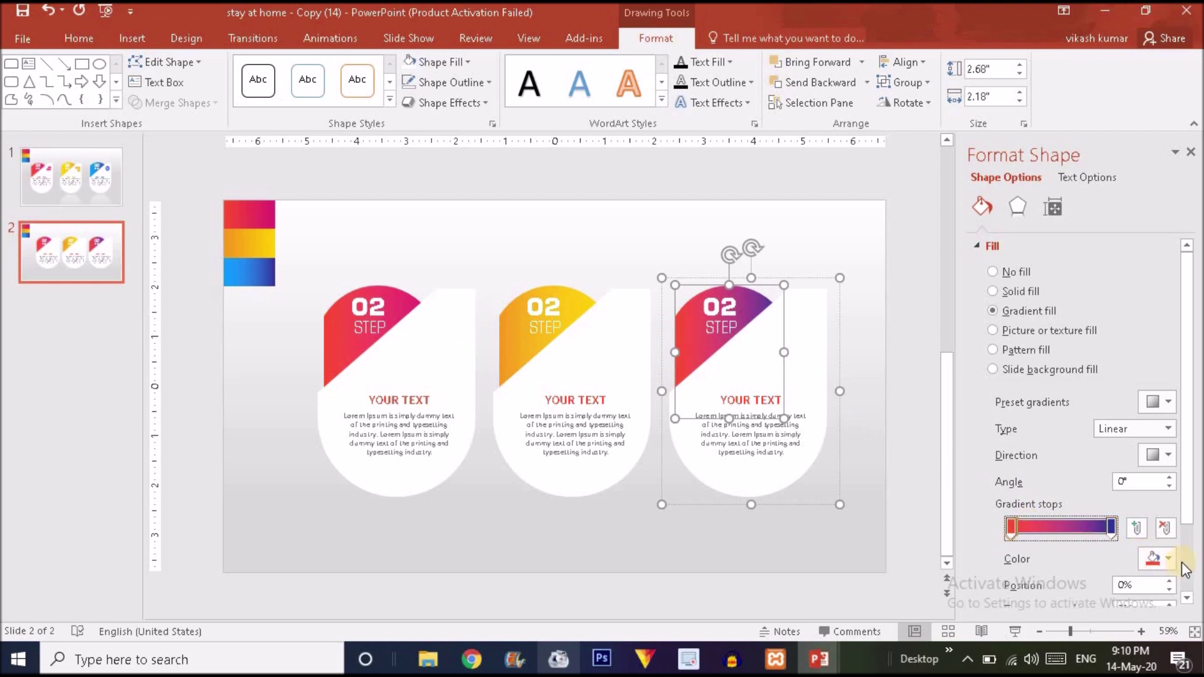
left_click(1154, 558)
left_click(1113, 539)
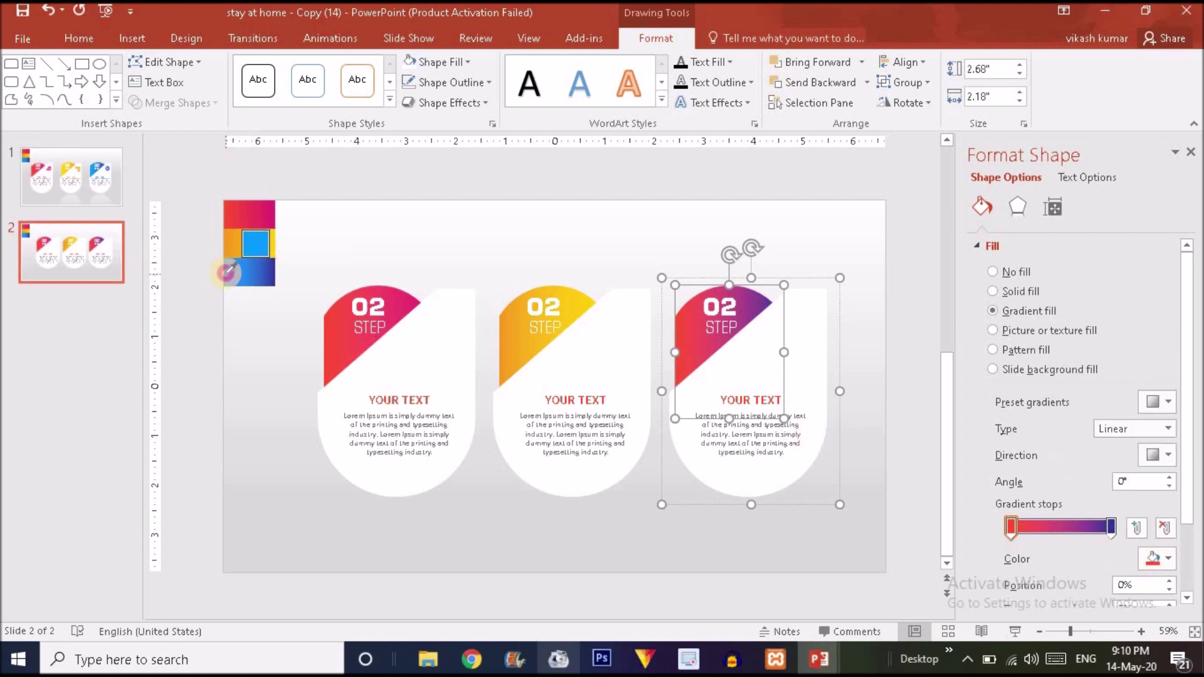
left_click(230, 271)
left_click(526, 528)
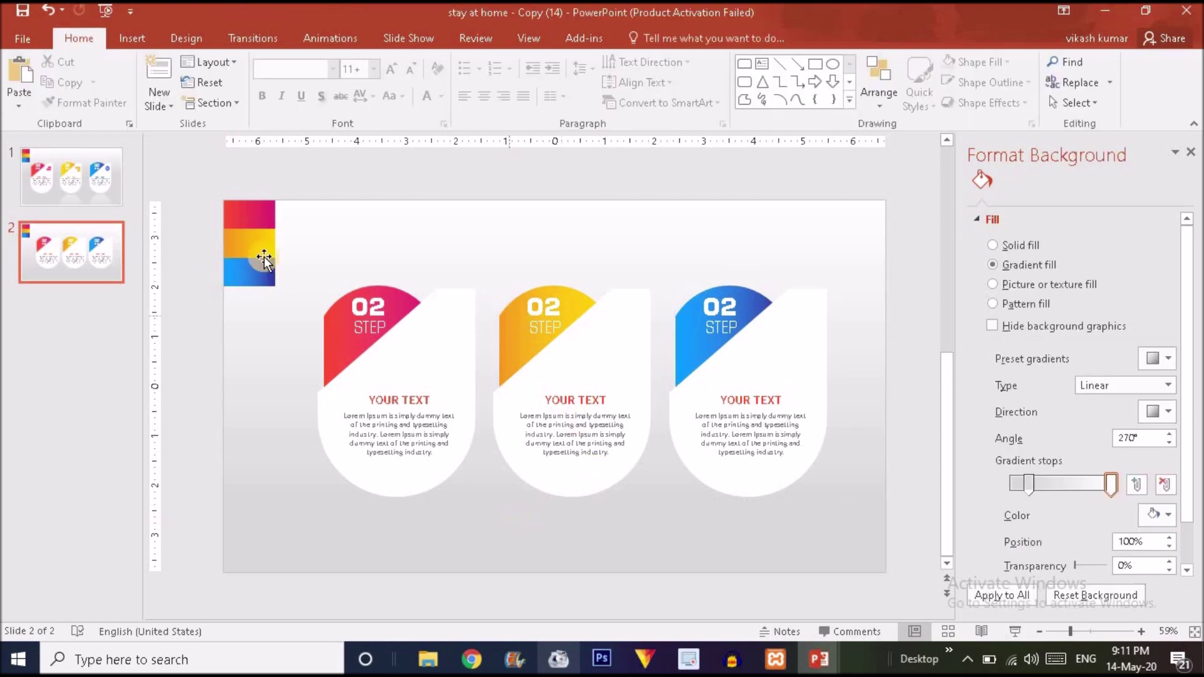